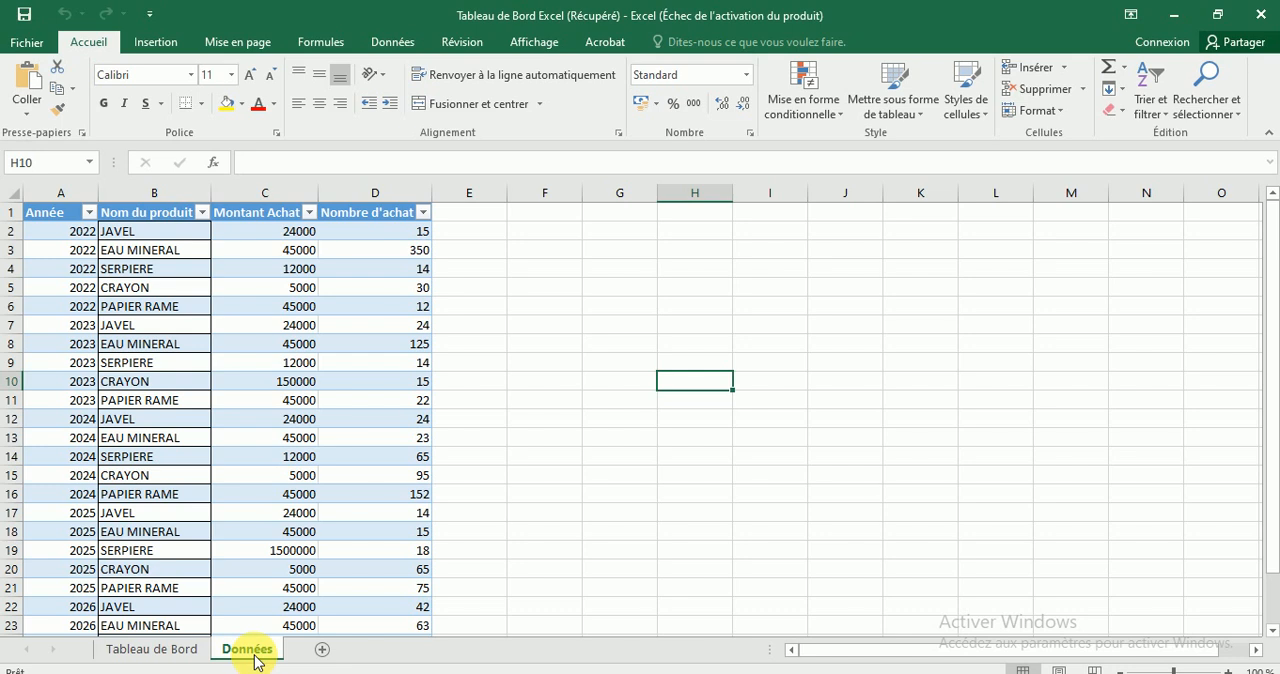
# Compare the charts and slicers on the Tableau de Bord sheet with the source table on the Données sheet.
pyautogui.click(165, 653)
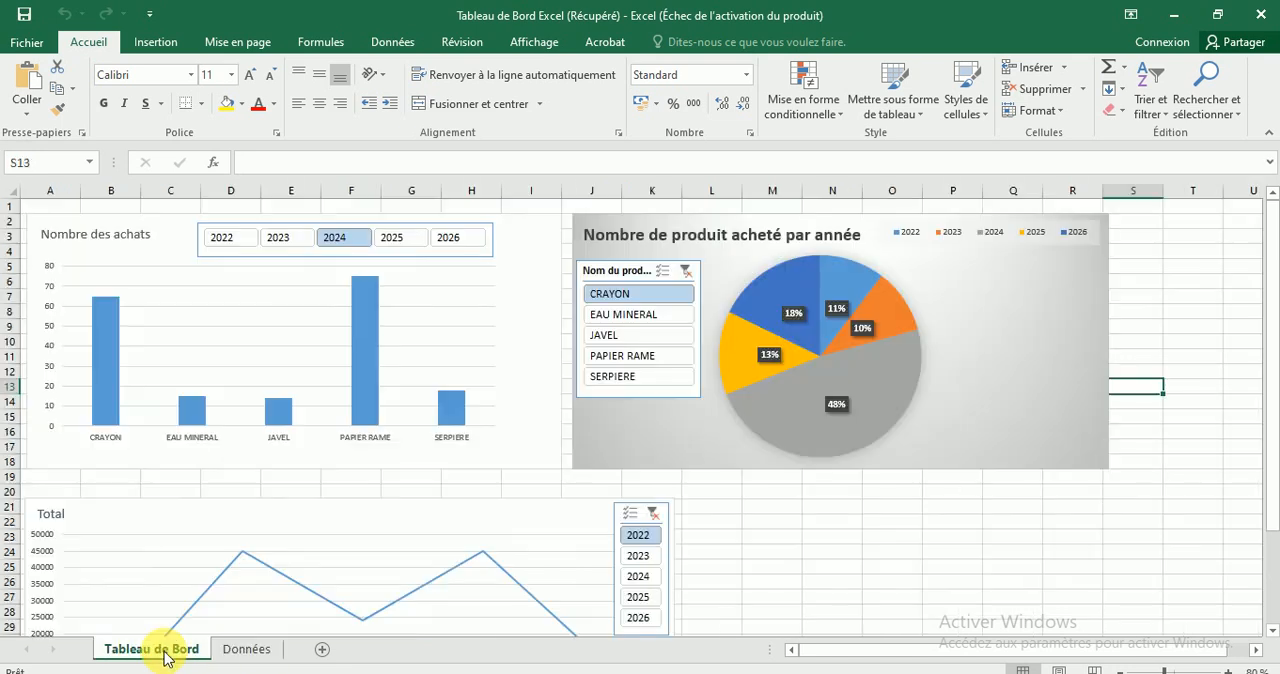
pyautogui.click(240, 652)
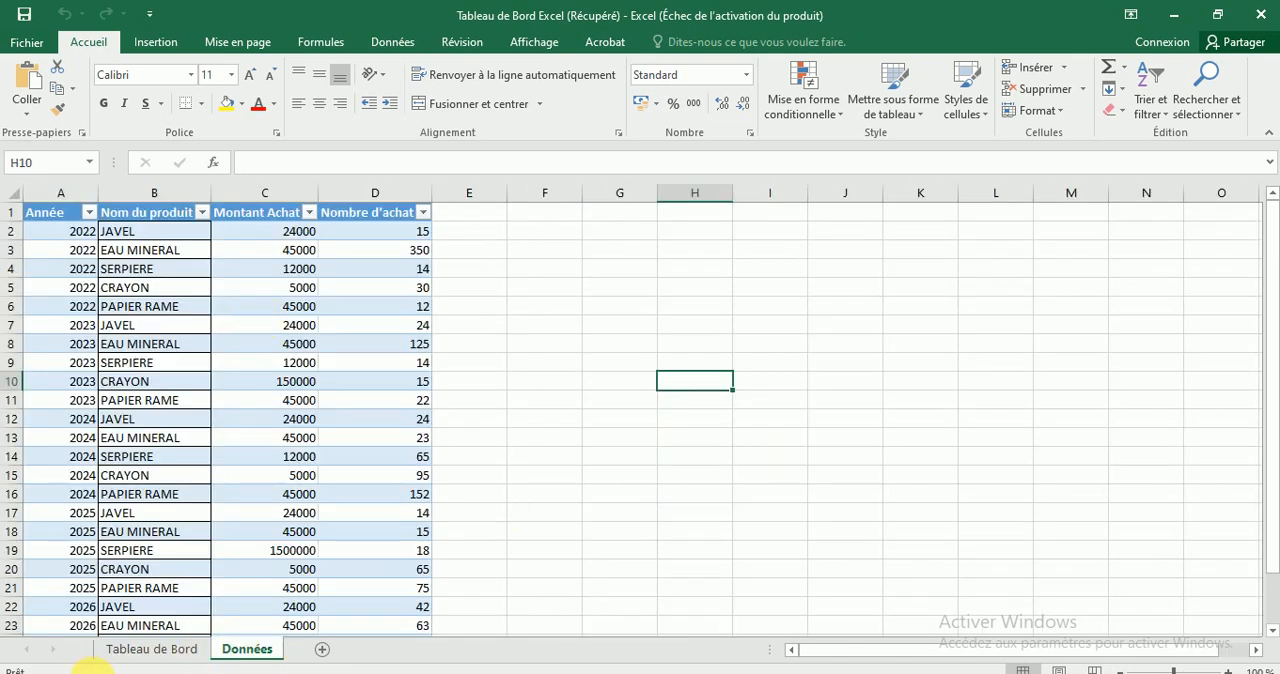
pyautogui.click(176, 651)
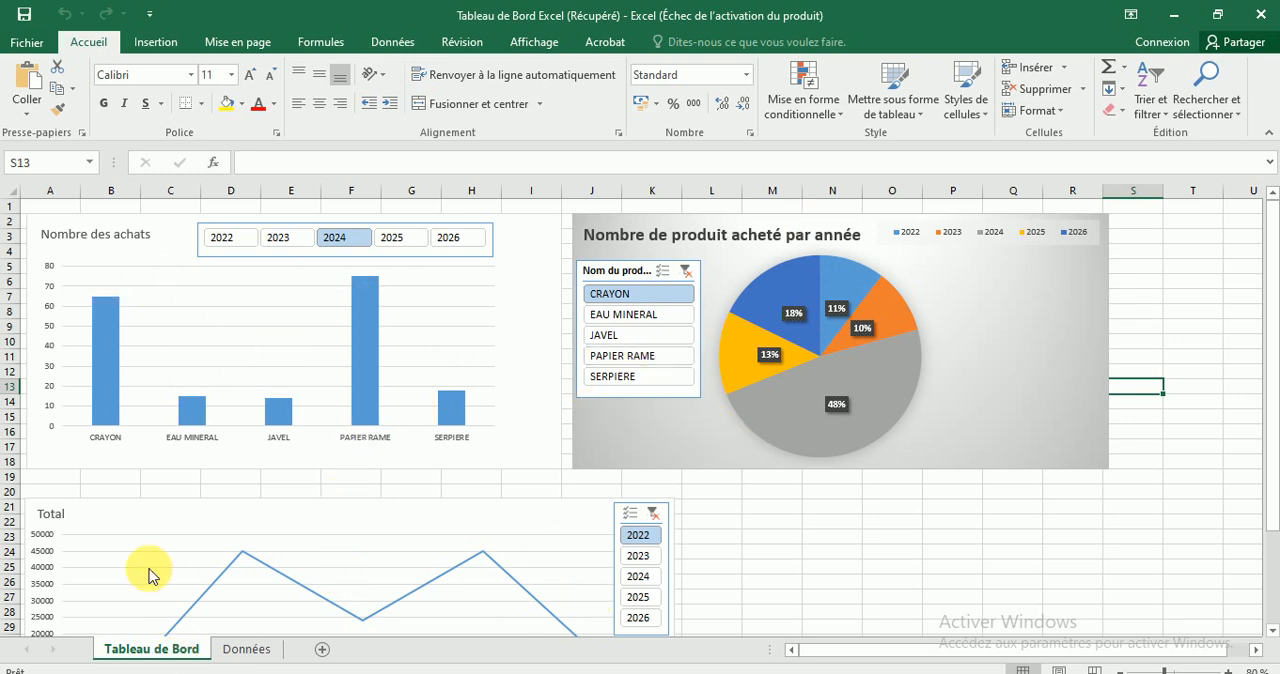
pyautogui.click(247, 649)
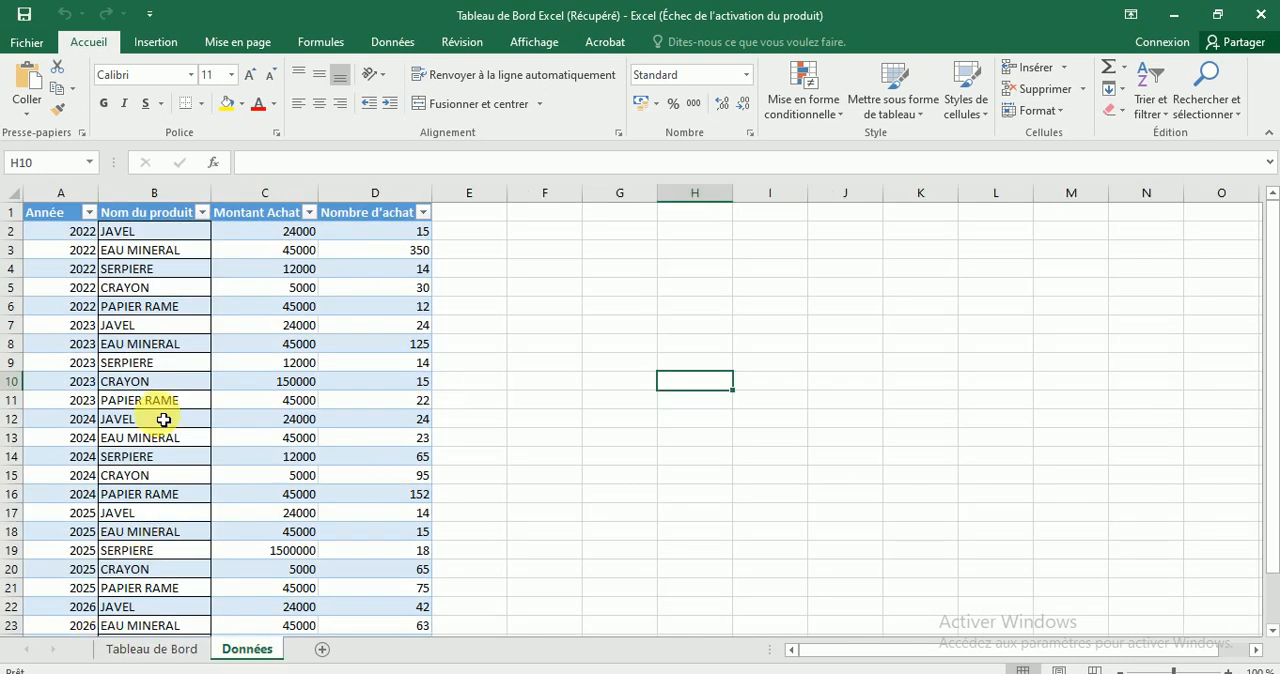
pyautogui.click(162, 650)
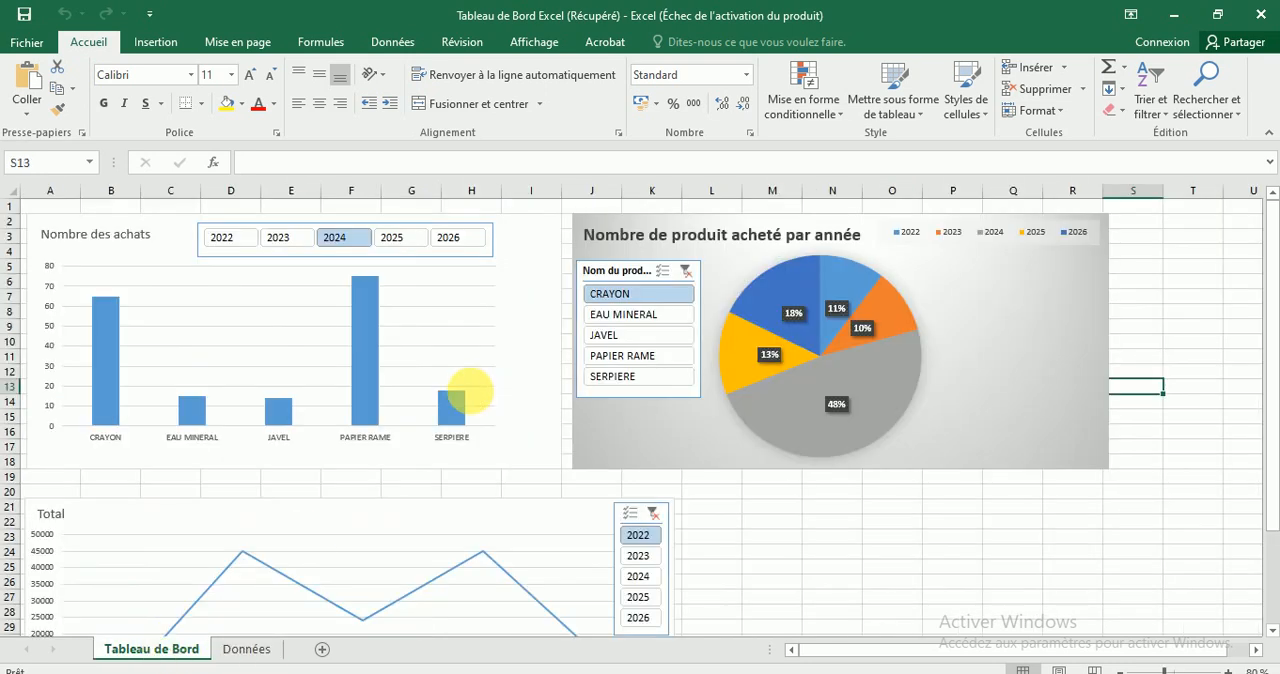
pyautogui.click(246, 655)
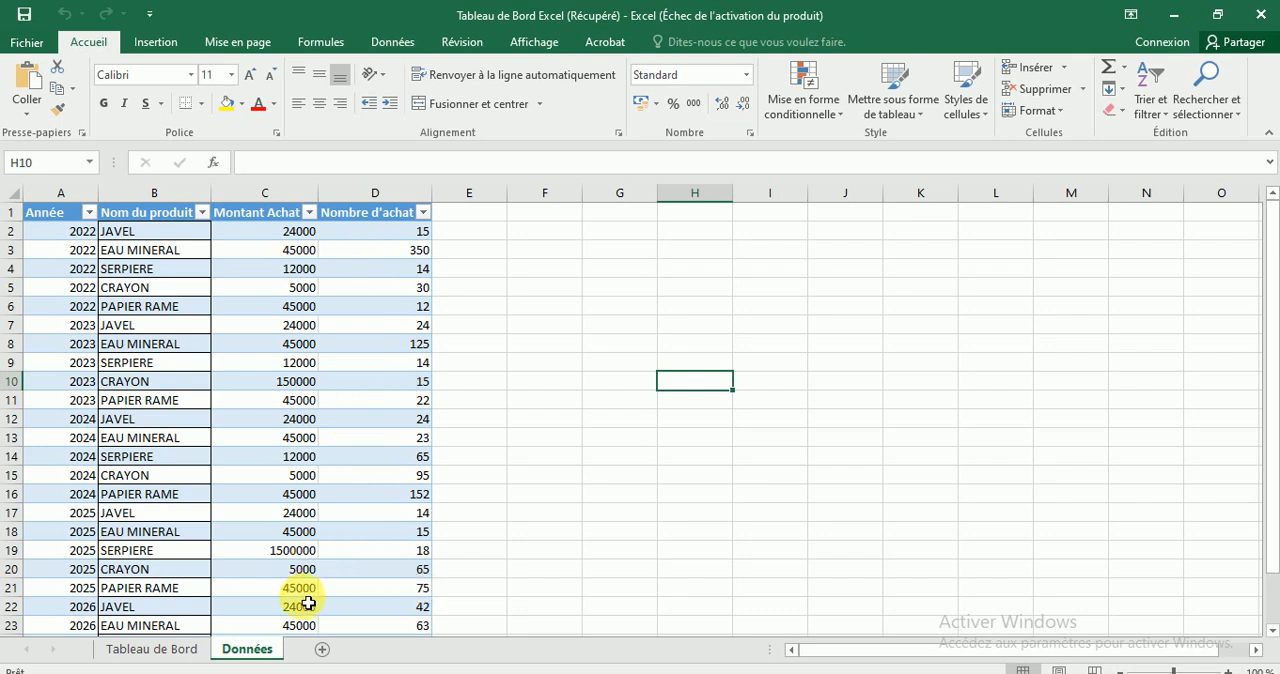
pyautogui.click(182, 656)
pyautogui.click(250, 652)
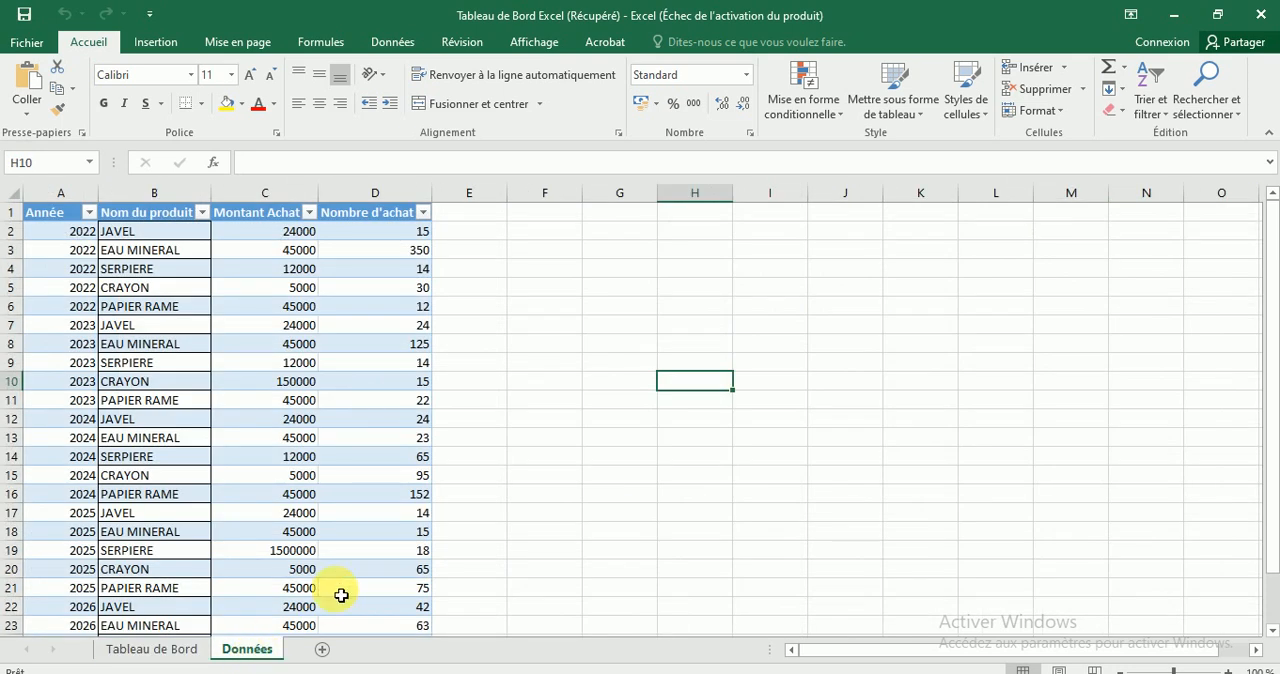
pyautogui.click(650, 306)
pyautogui.click(643, 287)
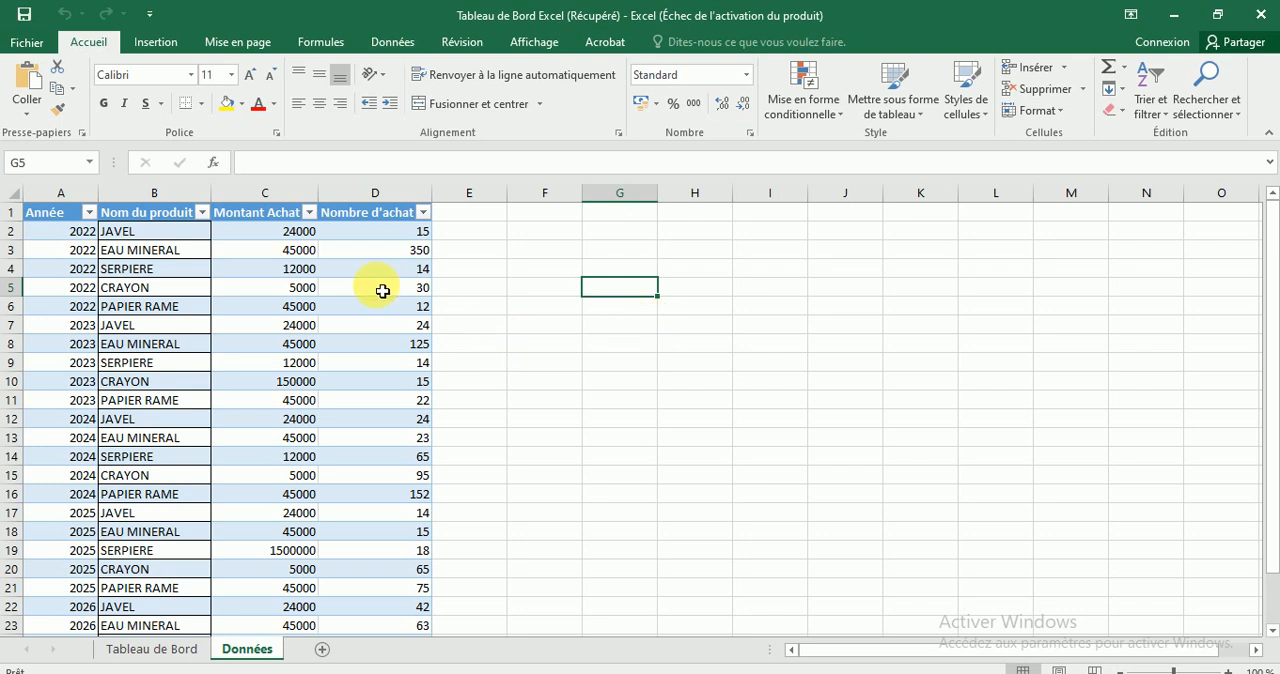
# Create a pivot chart from the entire Données table, Tableau2, and place it on a new worksheet.
pyautogui.moveTo(54, 217); pyautogui.dragTo(389, 605)
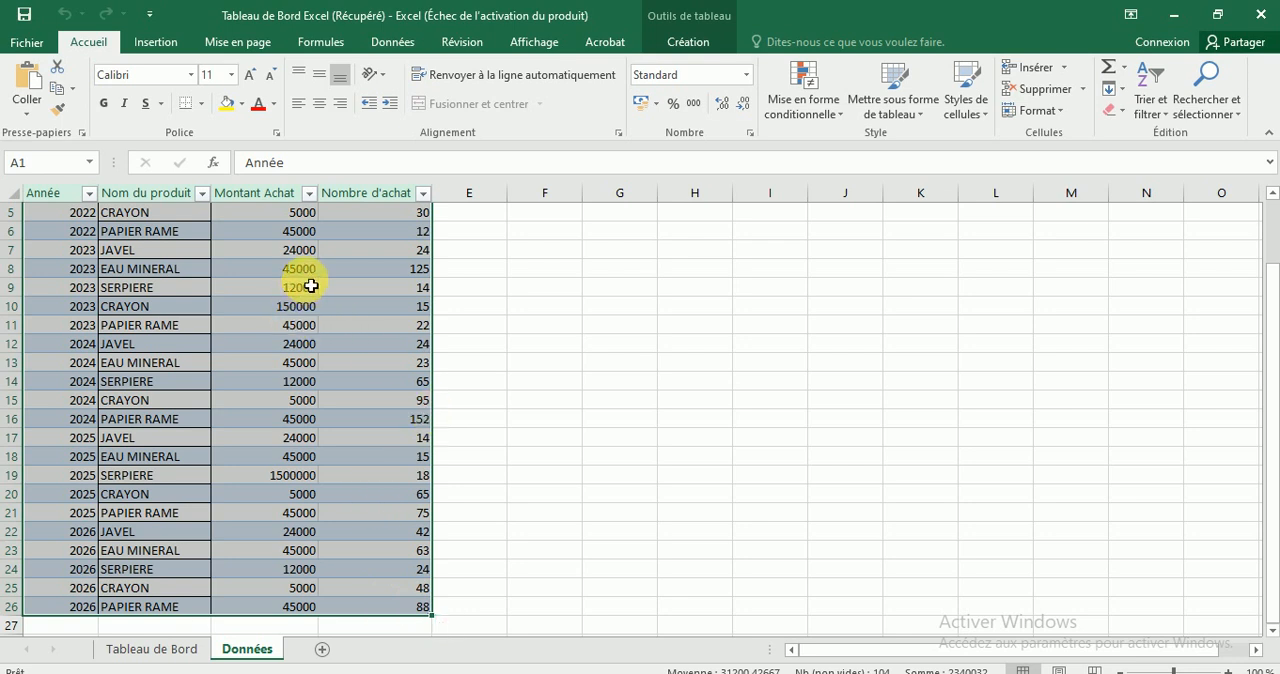
pyautogui.click(158, 44)
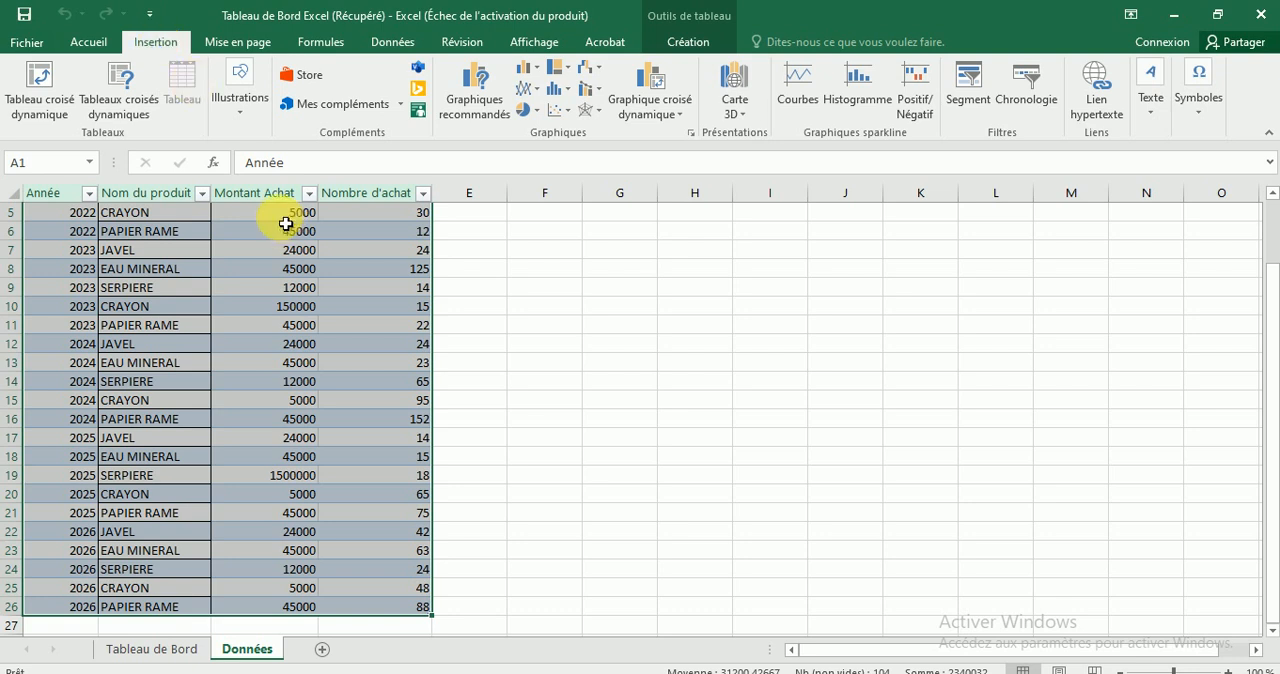
pyautogui.click(683, 118)
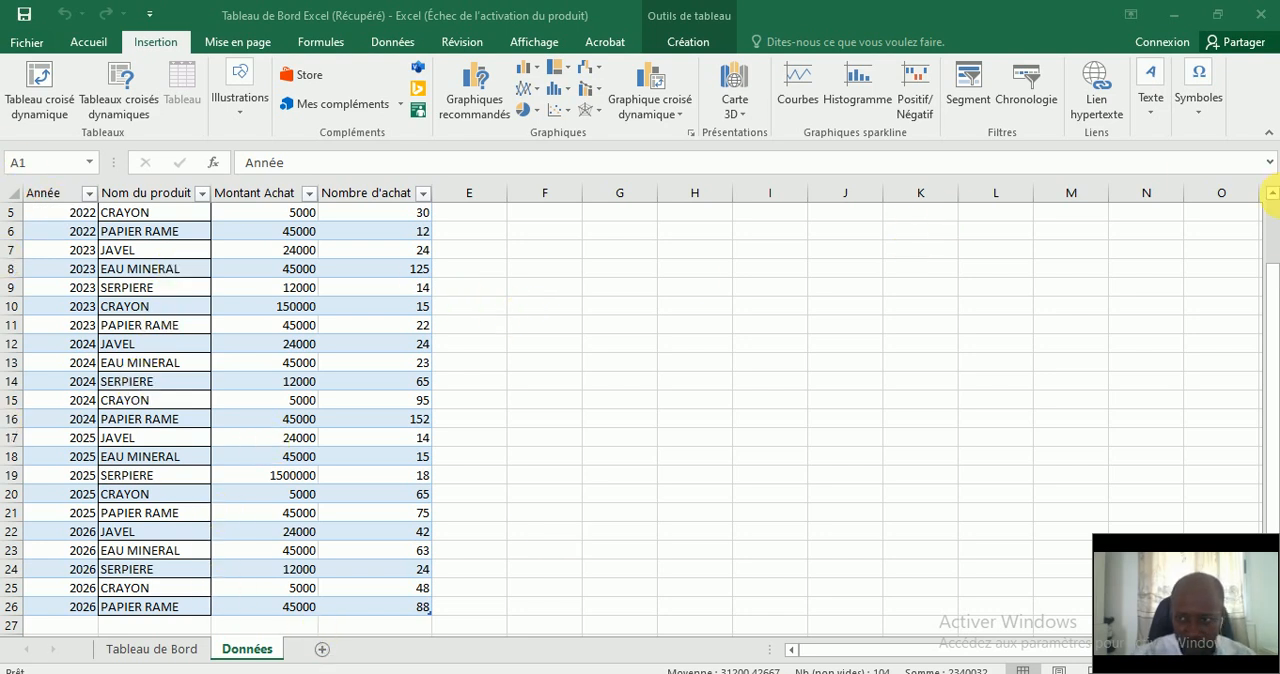
pyautogui.hotkey('ctrl', 'a')
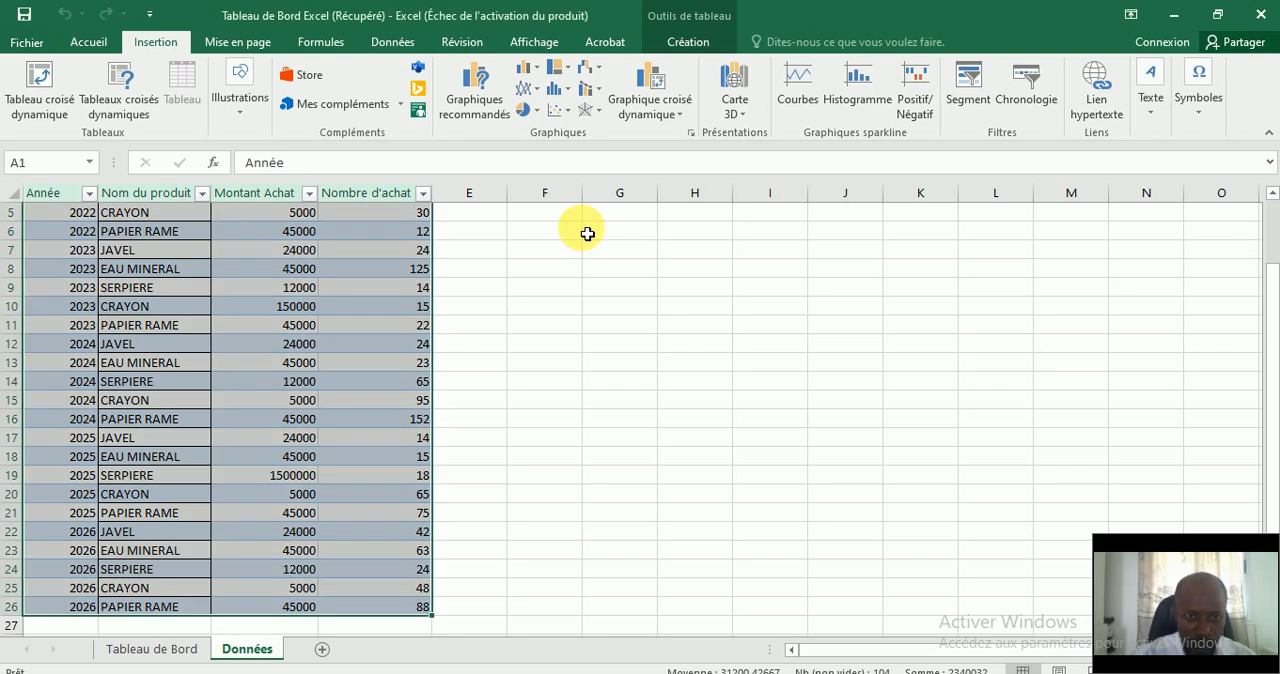
pyautogui.click(682, 114)
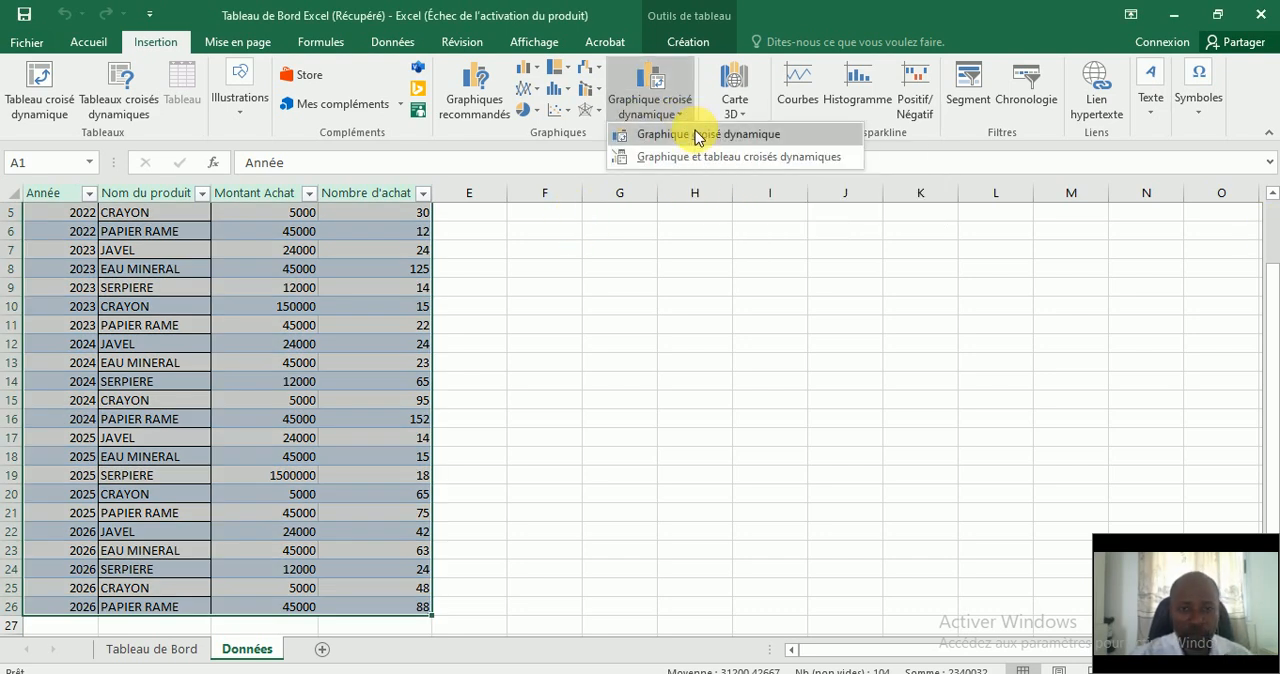
pyautogui.click(628, 134)
pyautogui.click(801, 359)
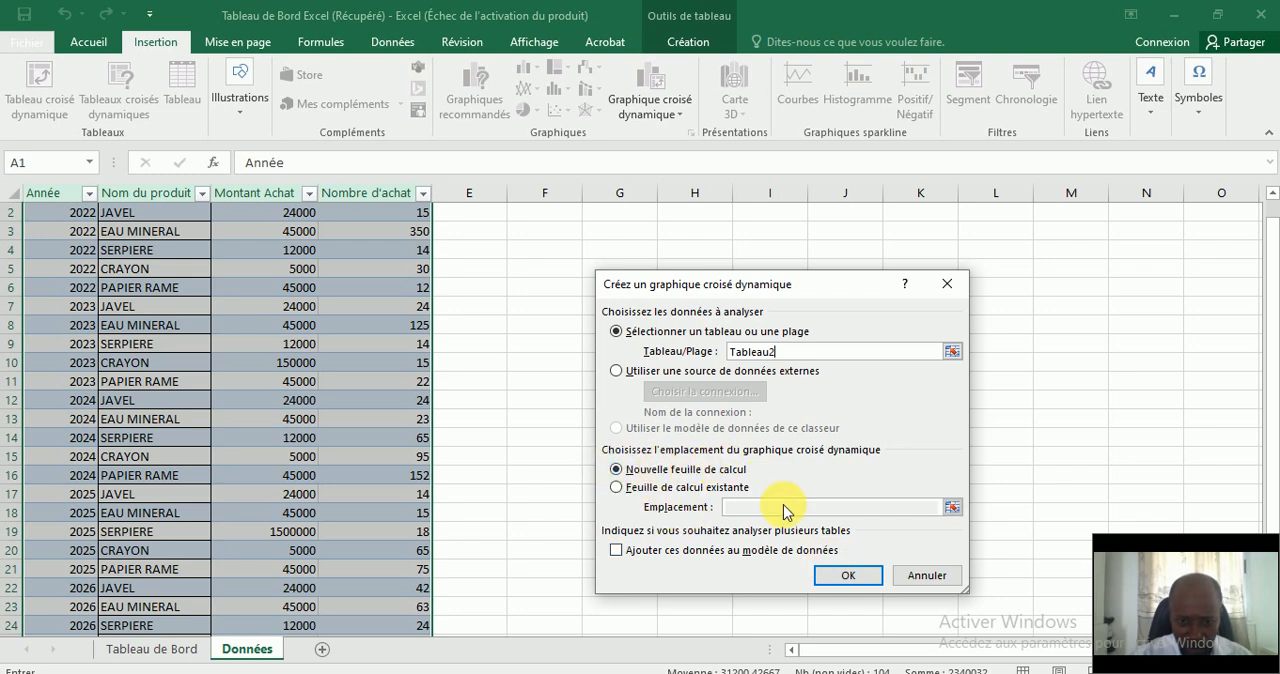
pyautogui.click(848, 575)
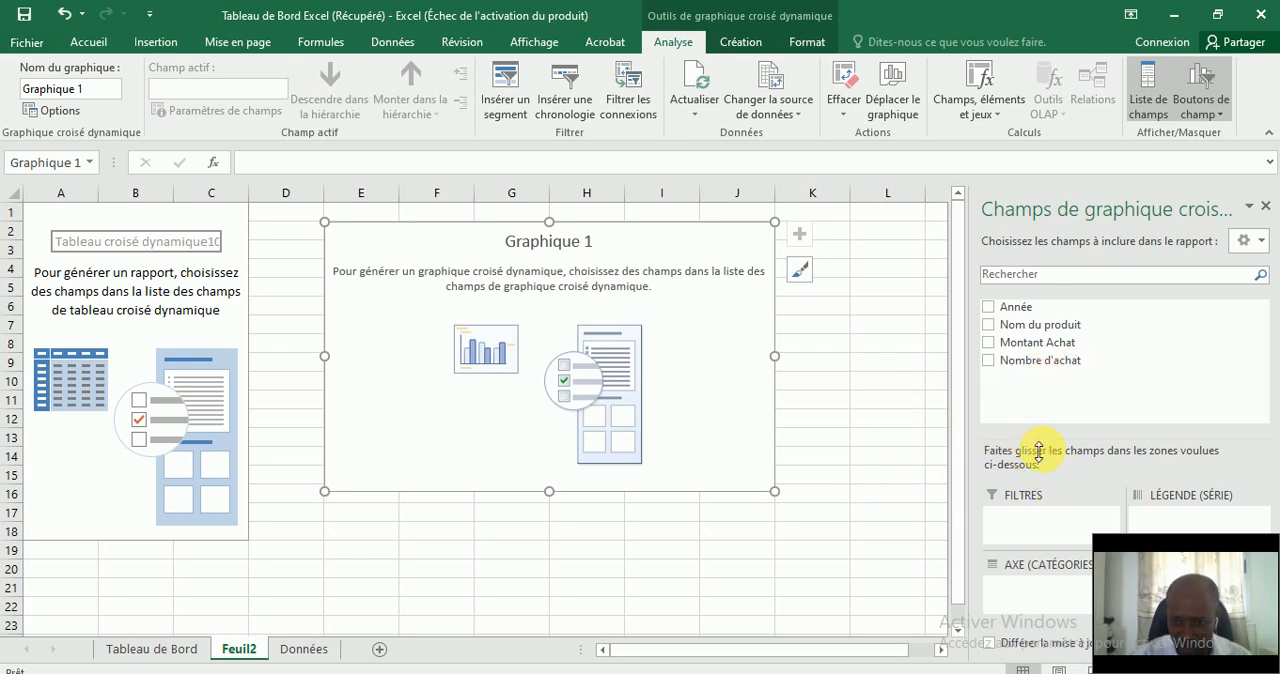
# Add Nom du produit as the pivot chart's axis category and Nombre d'achat as its summed values.
pyautogui.moveTo(1184, 553); pyautogui.dragTo(836, 558)
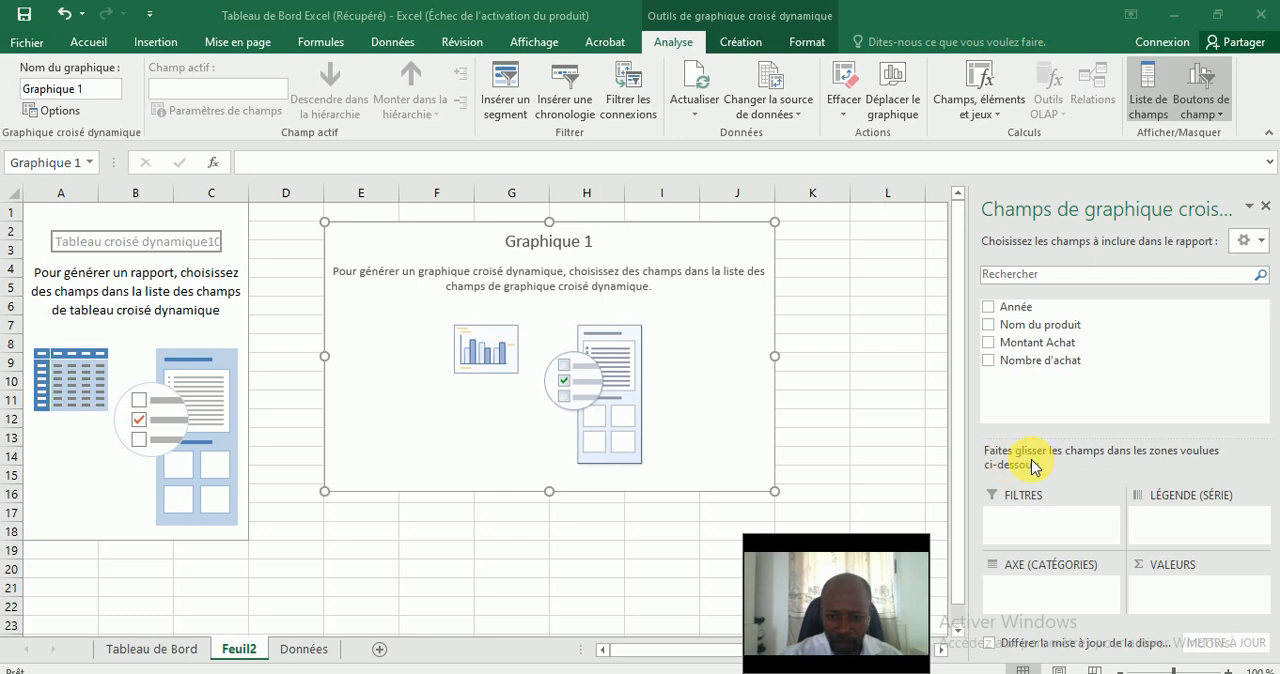
pyautogui.click(990, 332)
pyautogui.moveTo(1030, 345); pyautogui.dragTo(1030, 595)
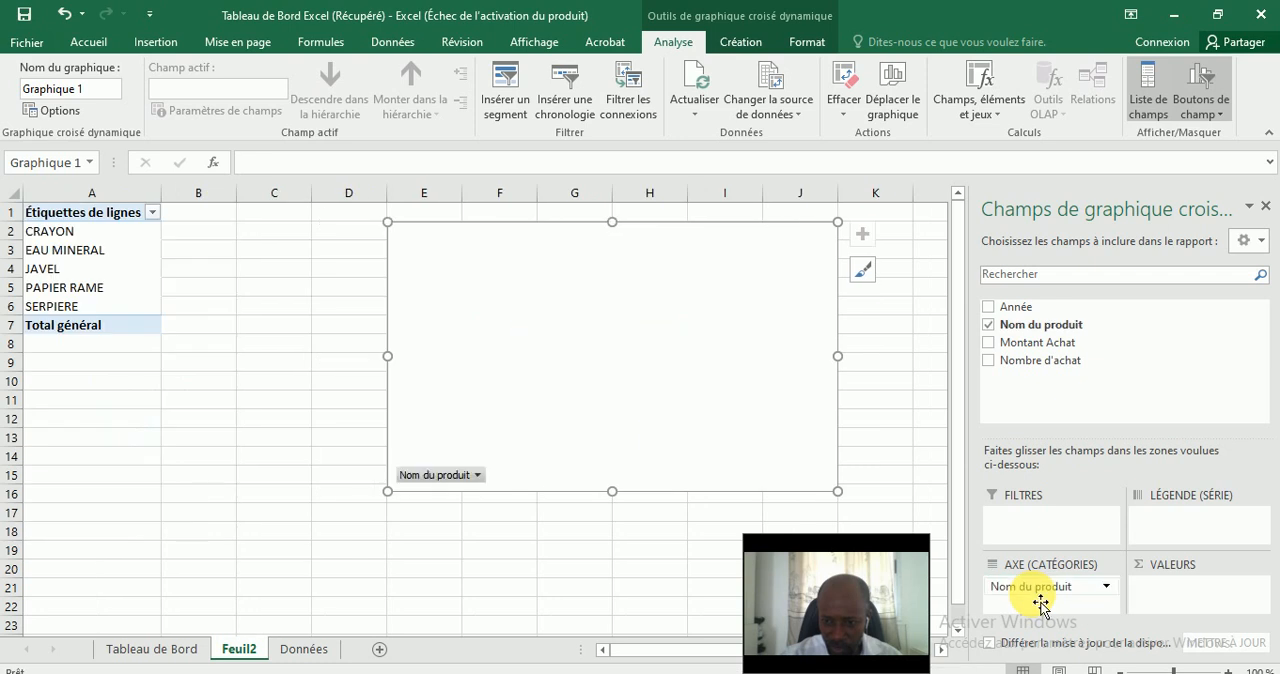
pyautogui.click(989, 362)
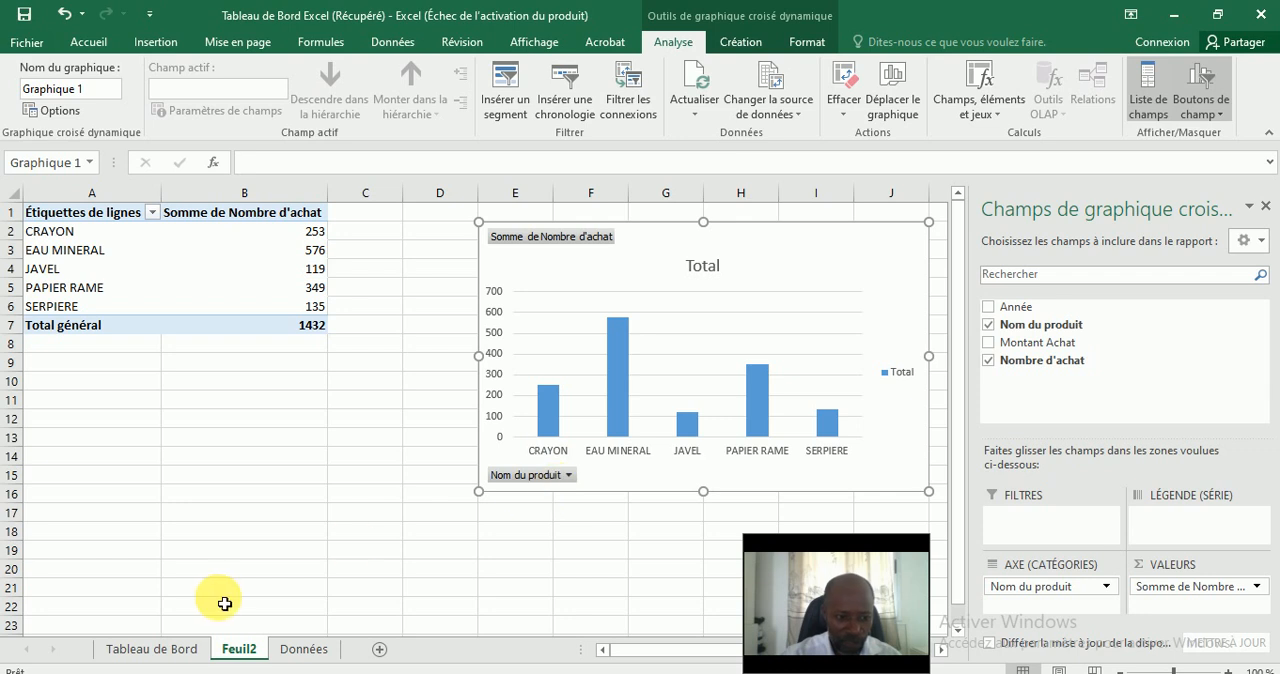
# Check the bar chart's title on the Tableau de Bord sheet and retitle the new pivot chart "Nombre d'achat".
pyautogui.click(162, 650)
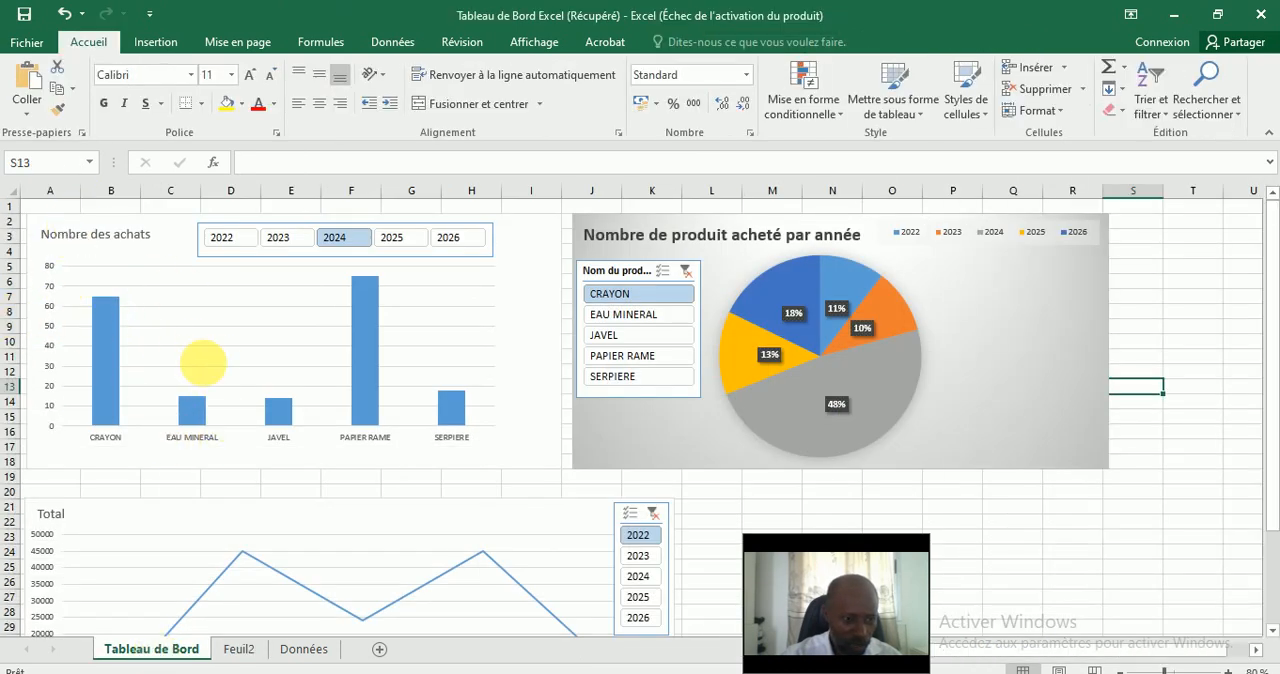
pyautogui.click(236, 649)
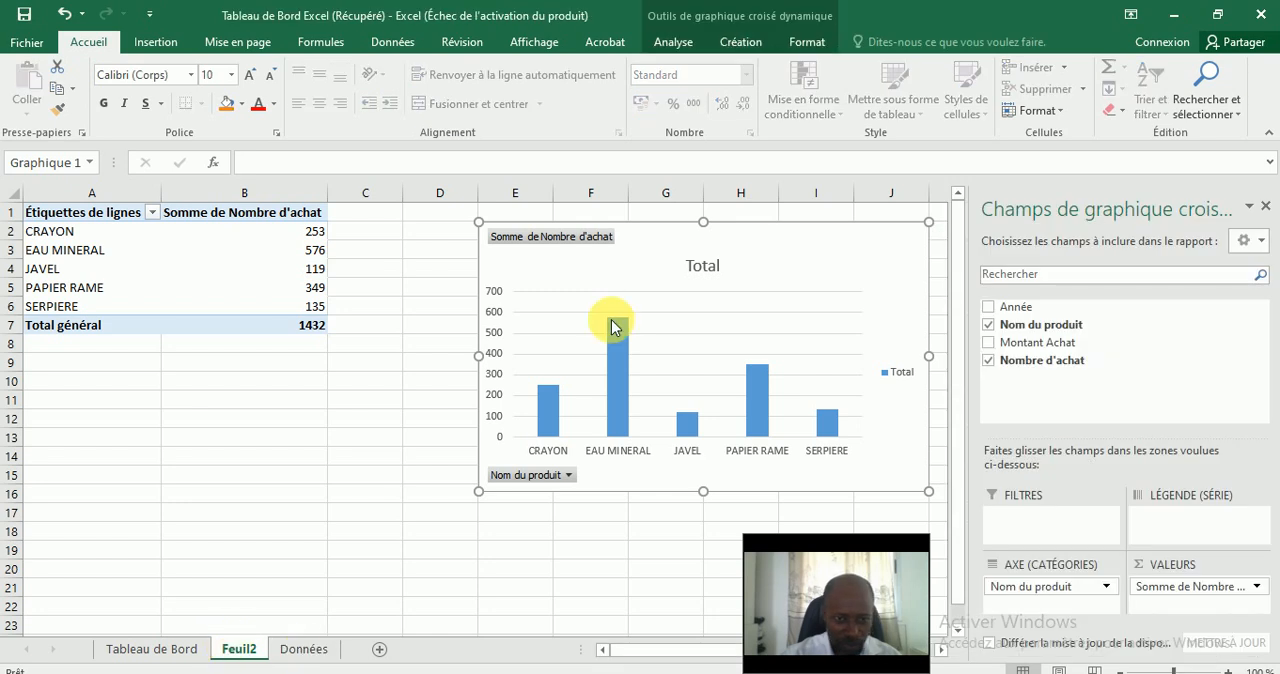
pyautogui.click(706, 270)
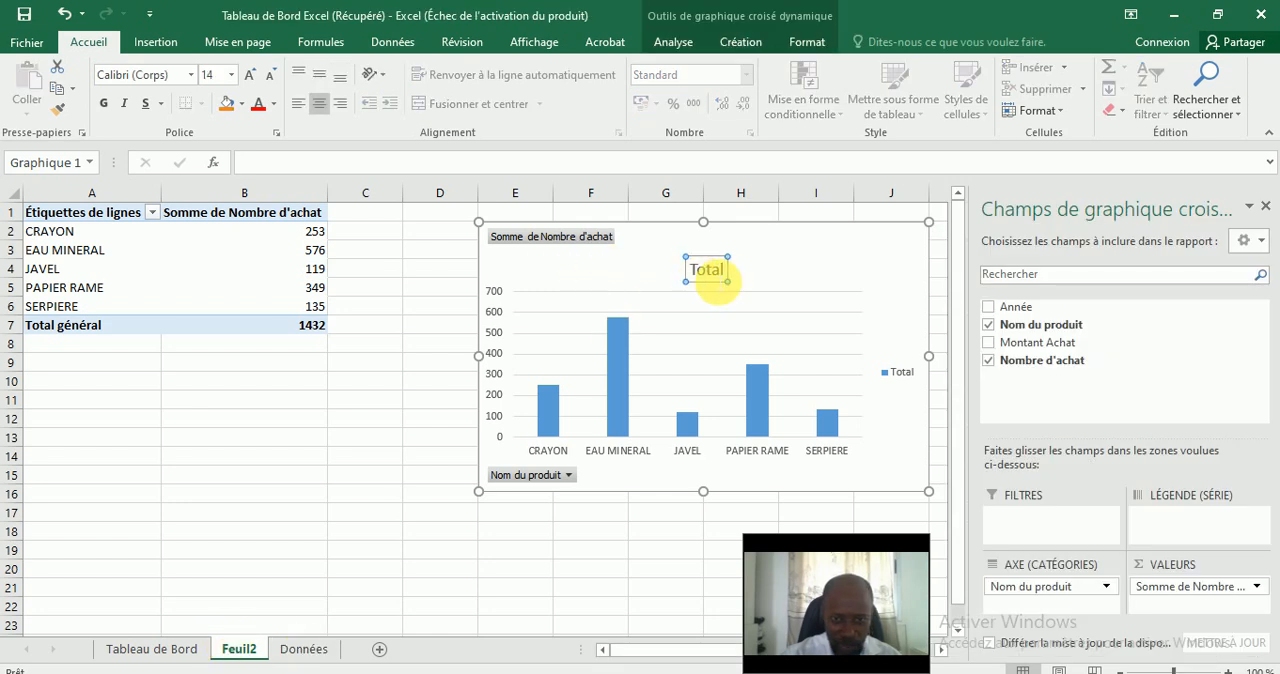
pyautogui.doubleClick(718, 270)
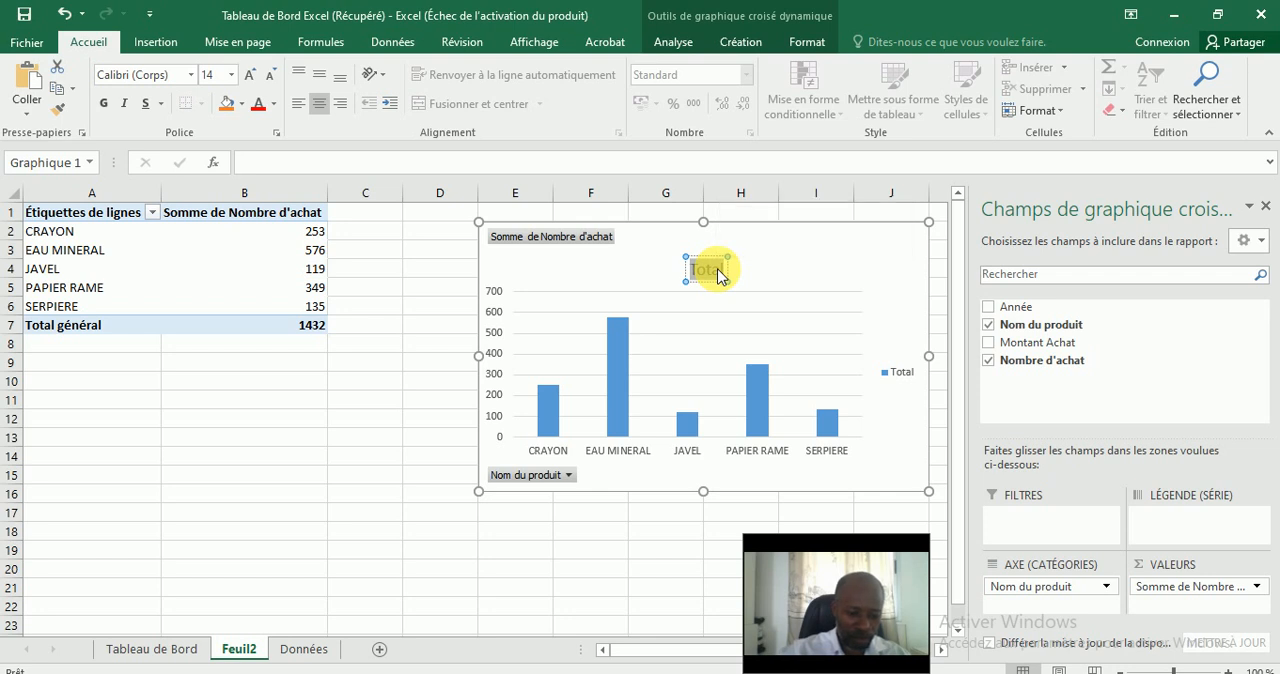
pyautogui.write("Nombre d'achat")
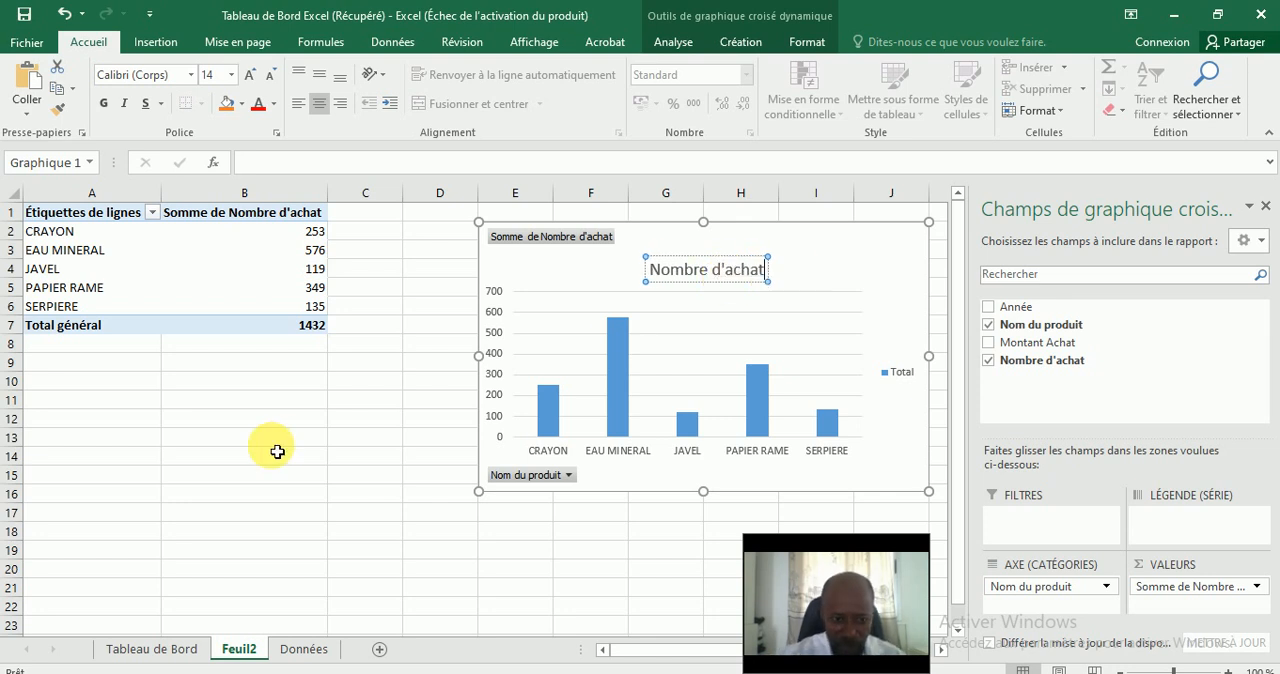
# Correct the pivot chart's title to "Nombre des achats", matching the dashboard, and shift the title slightly left within the chart.
pyautogui.click(174, 641)
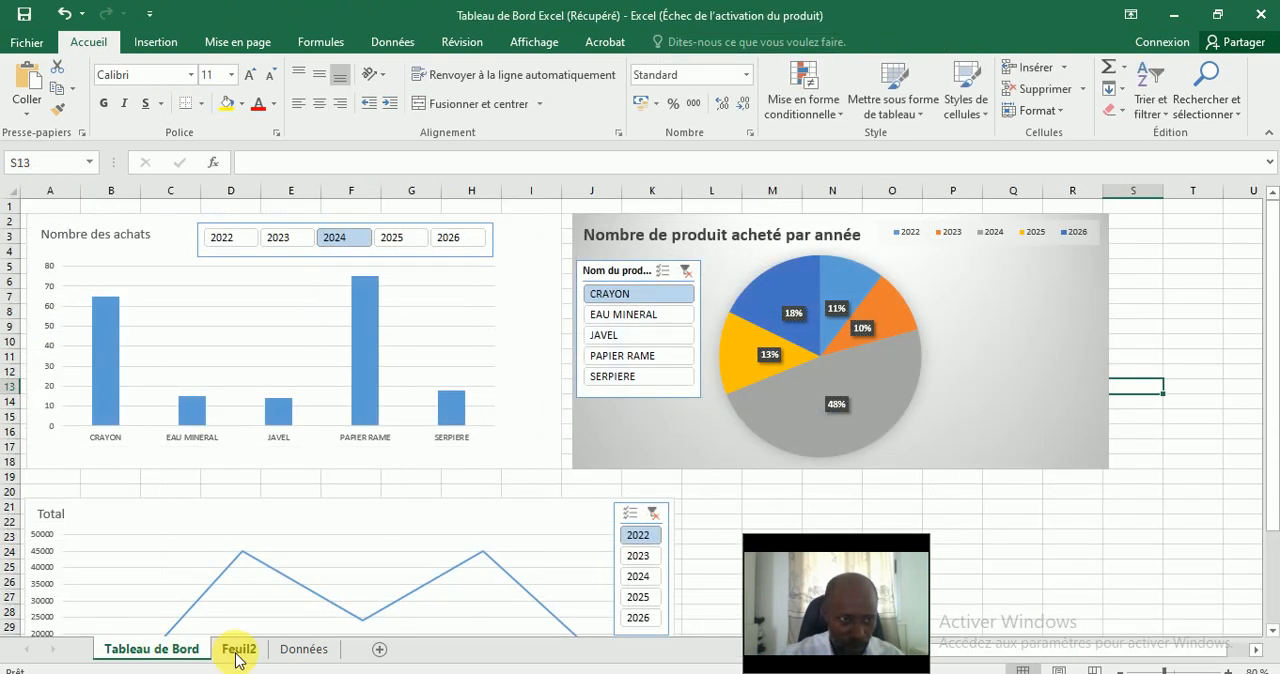
pyautogui.click(237, 650)
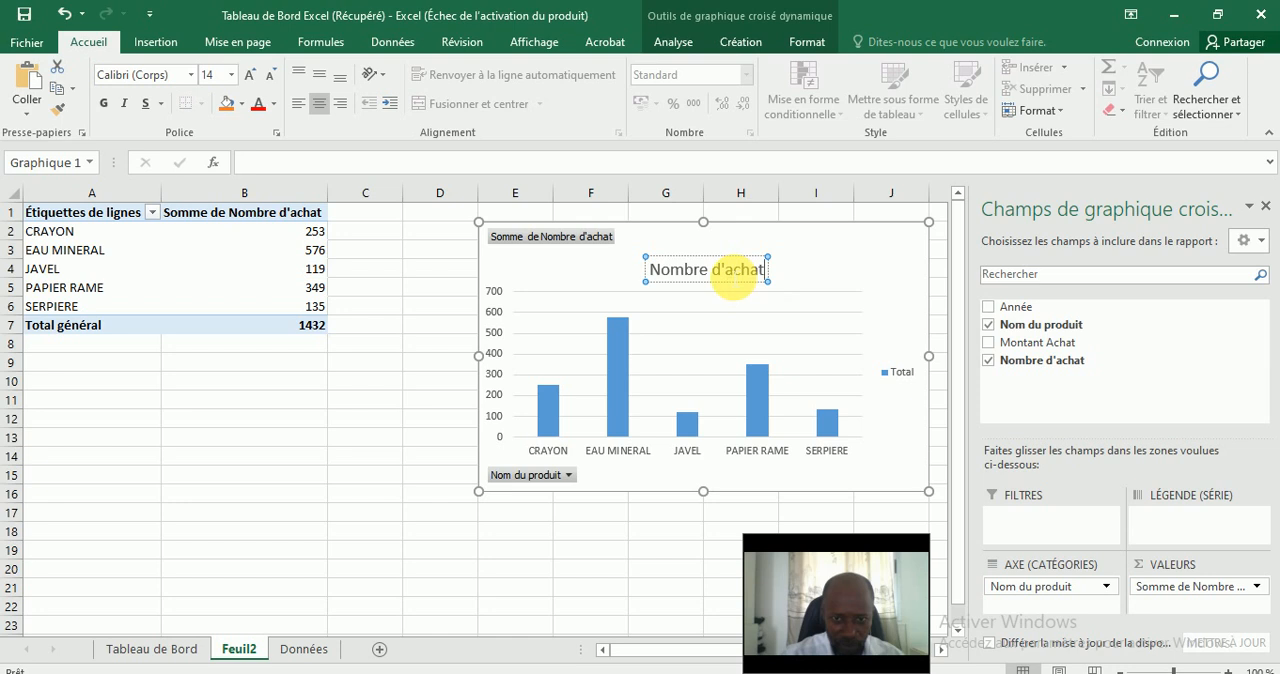
pyautogui.press('Left')
pyautogui.press('Left')
pyautogui.press('Left')
pyautogui.press('Left')
pyautogui.press('Left')
pyautogui.press('BackSpace')
pyautogui.write('es')
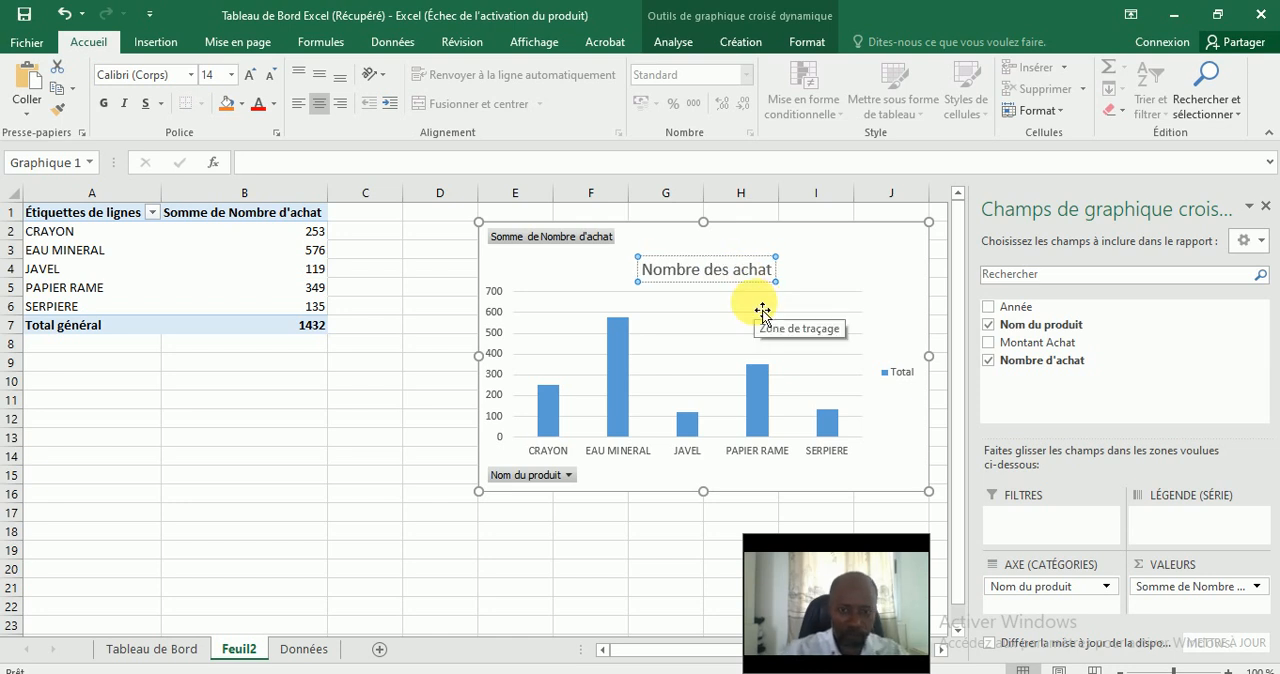
pyautogui.scroll(-8, 762, 313)
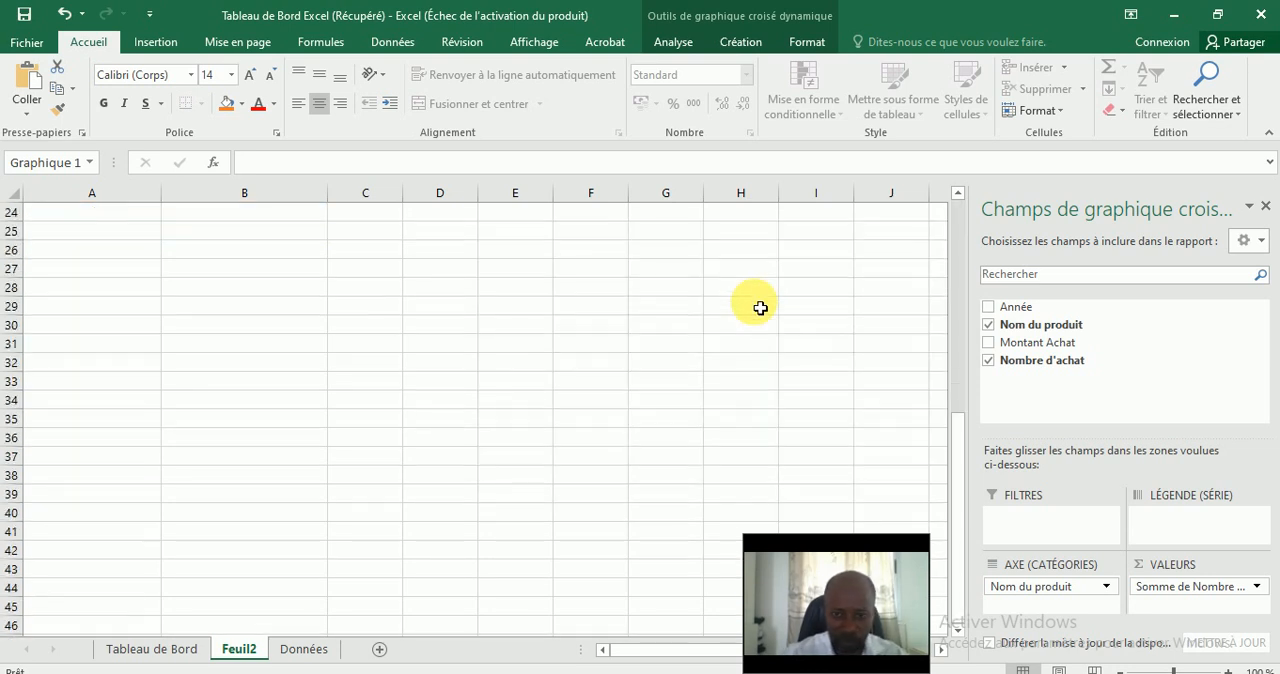
pyautogui.scroll(8, 954, 266)
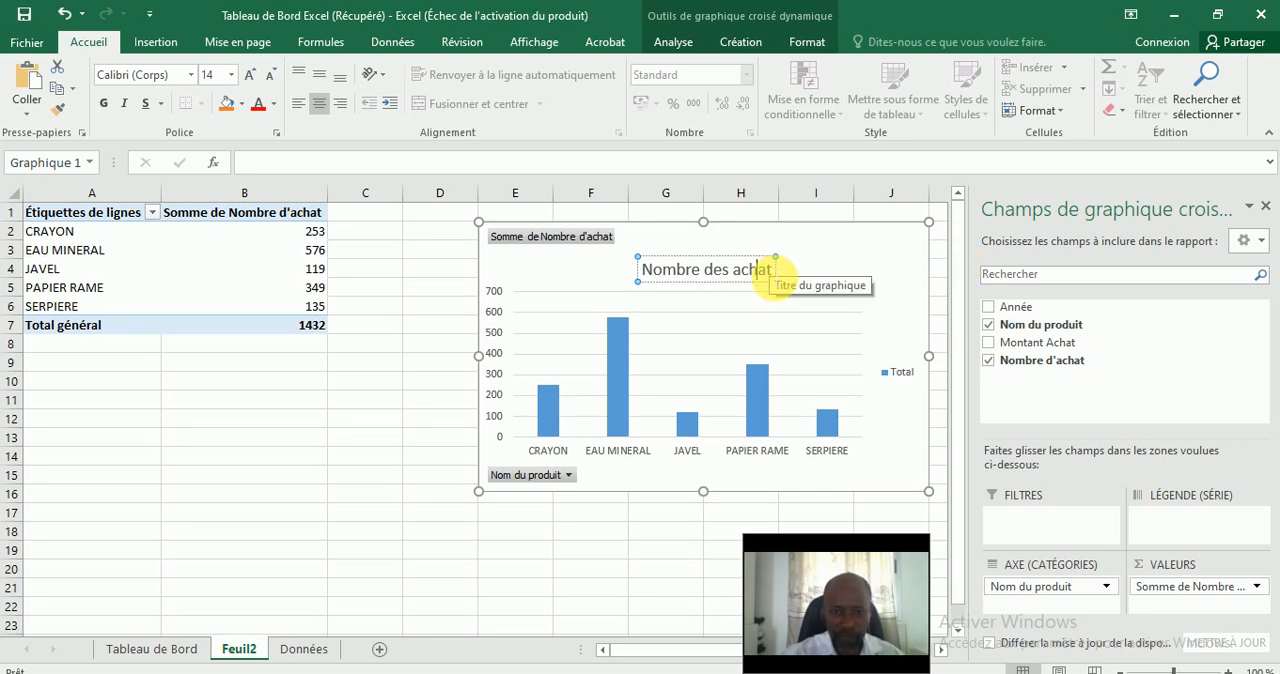
pyautogui.click(772, 273)
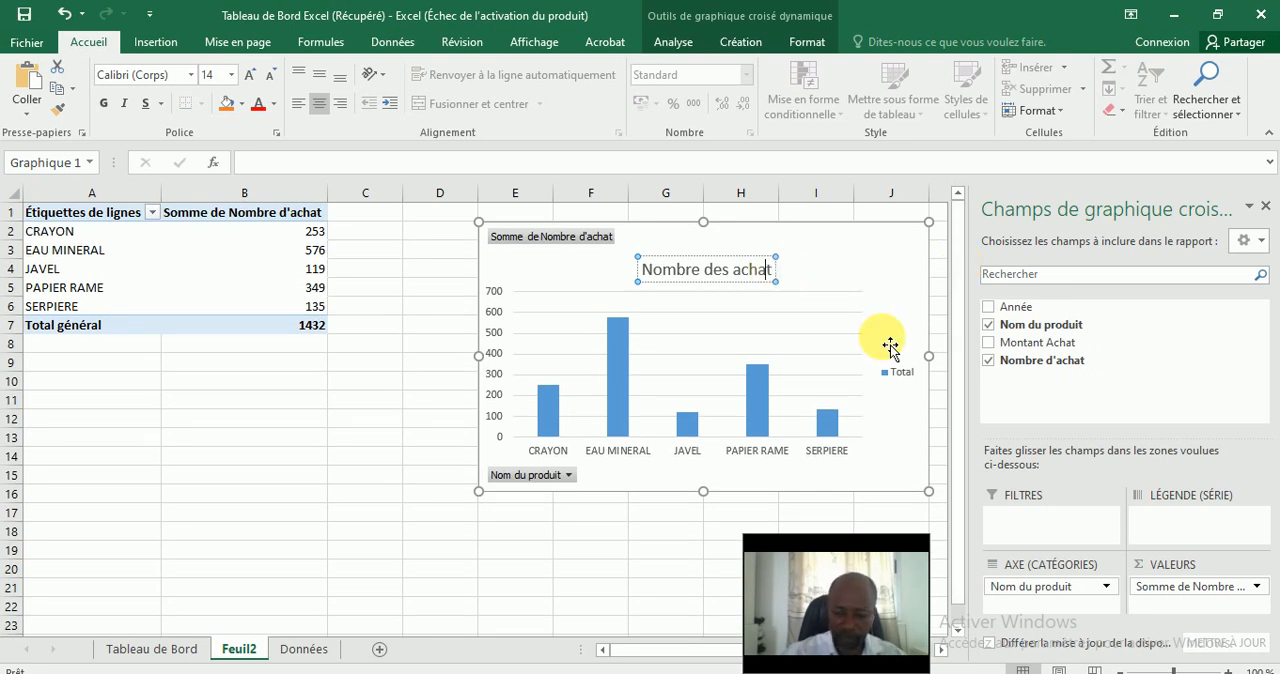
pyautogui.write('s')
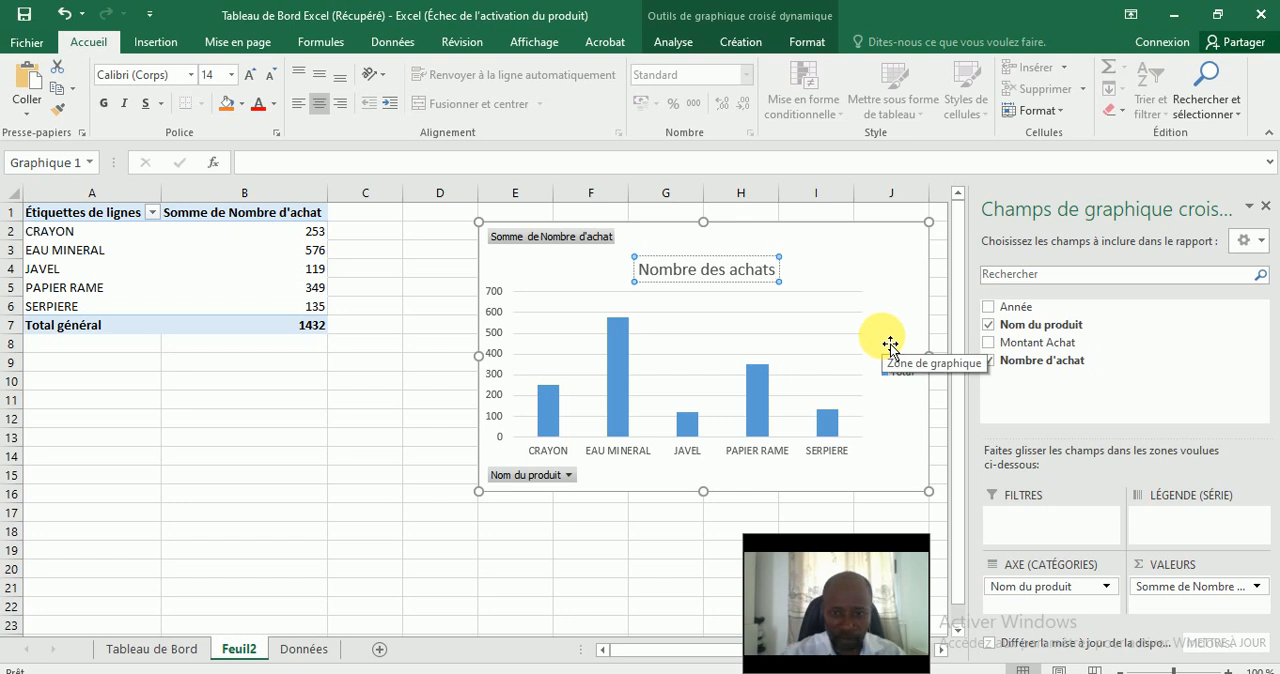
pyautogui.moveTo(725, 269); pyautogui.dragTo(652, 268)
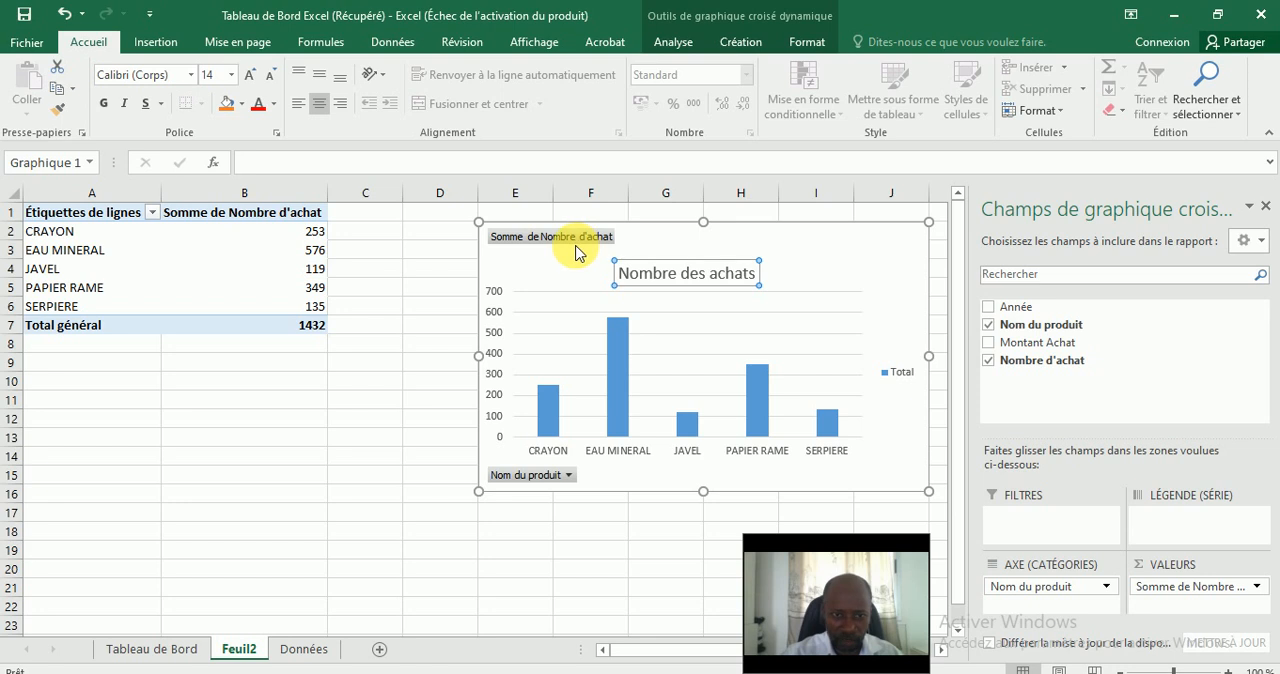
# Hide the value field button and the Nom du produit axis field button on the pivot chart.
pyautogui.click(576, 240)
pyautogui.rightClick(576, 244)
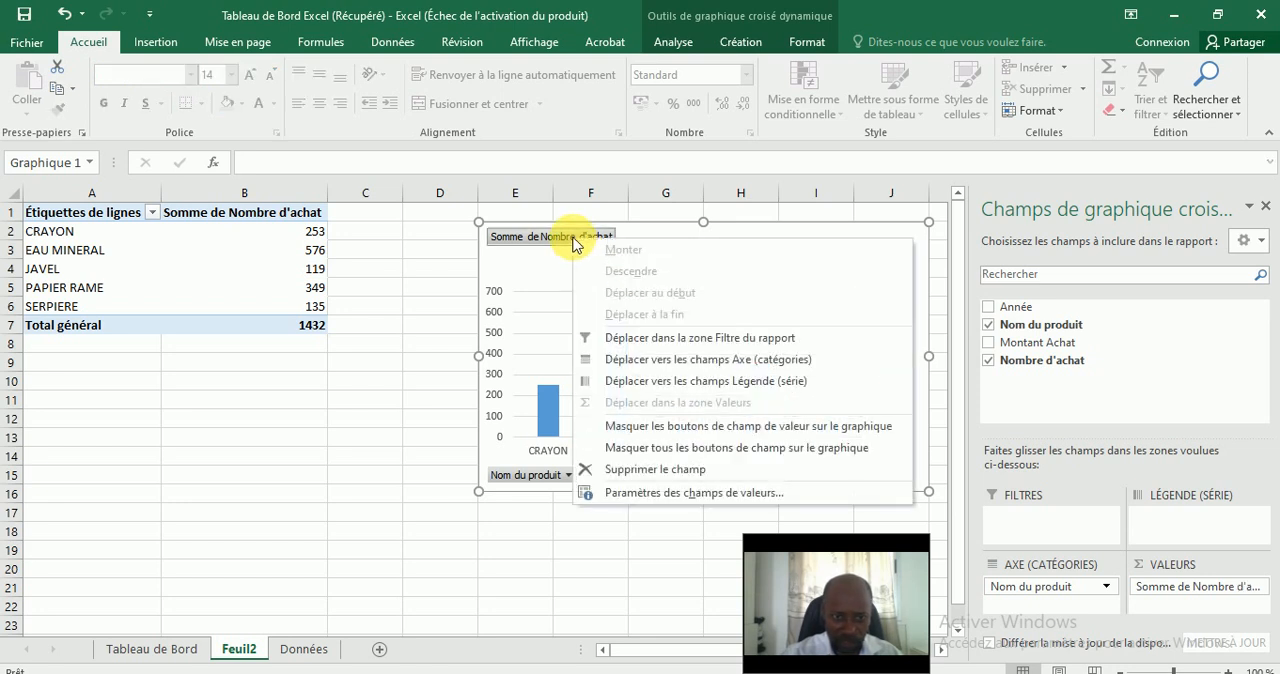
pyautogui.click(725, 428)
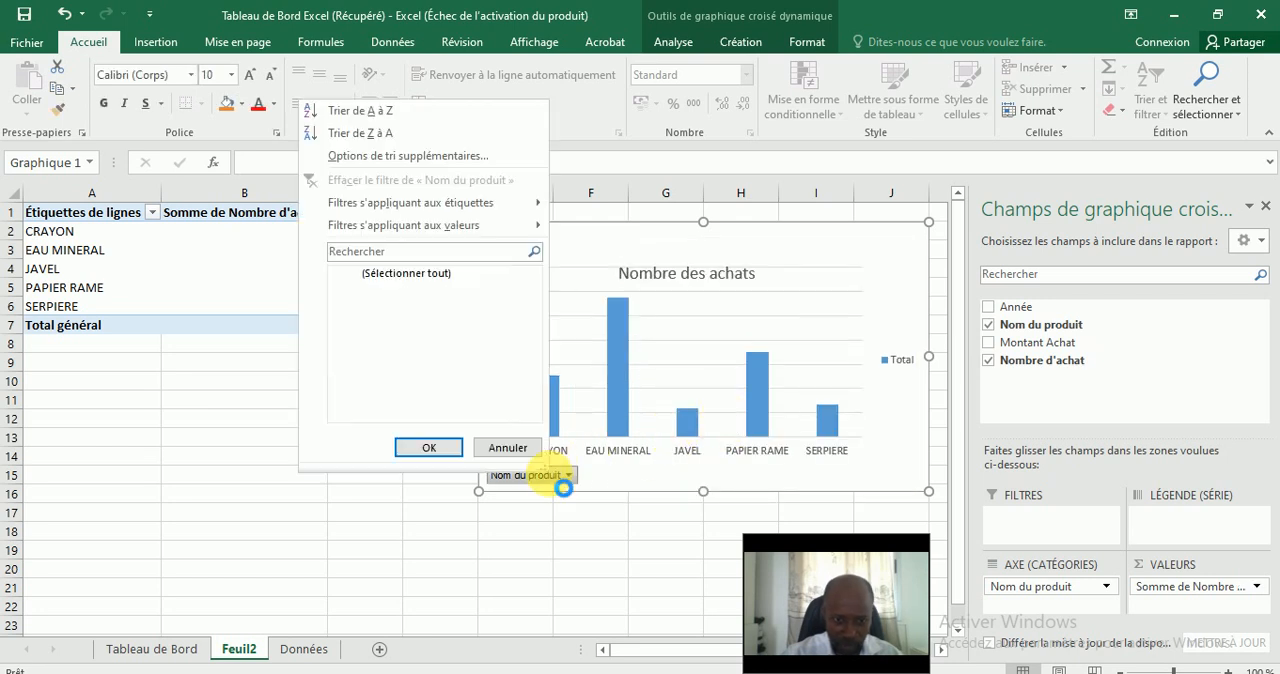
pyautogui.rightClick(551, 479)
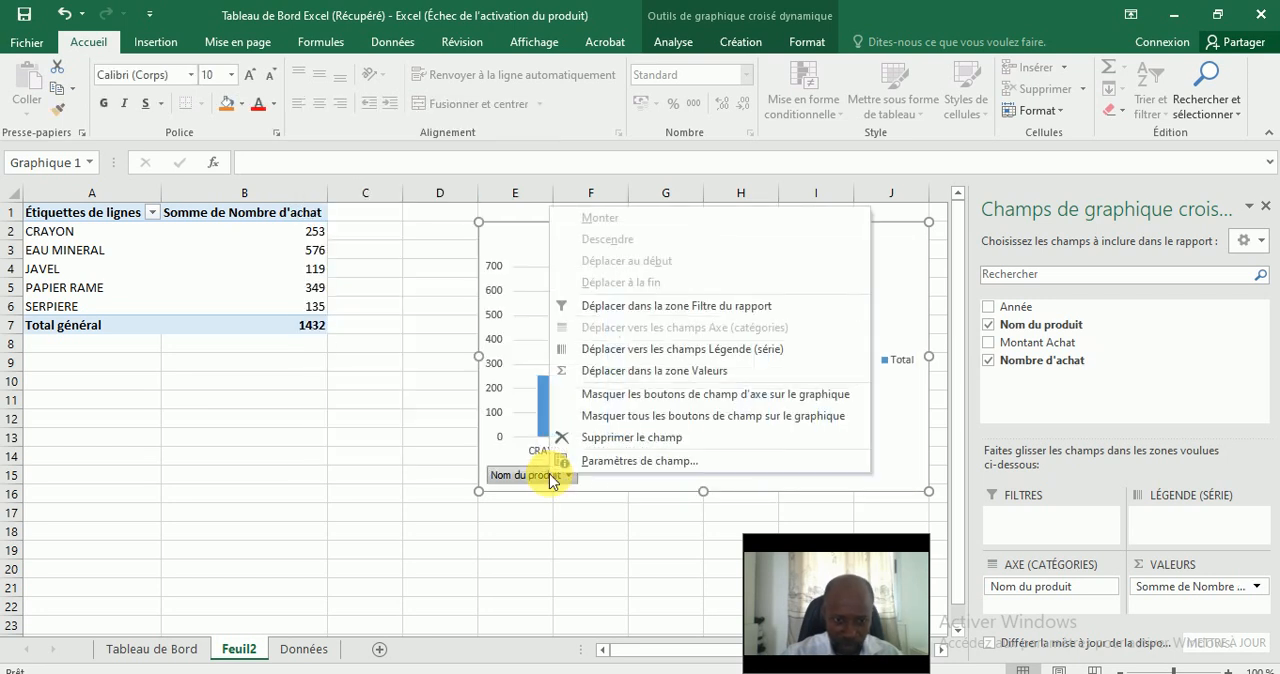
pyautogui.click(692, 395)
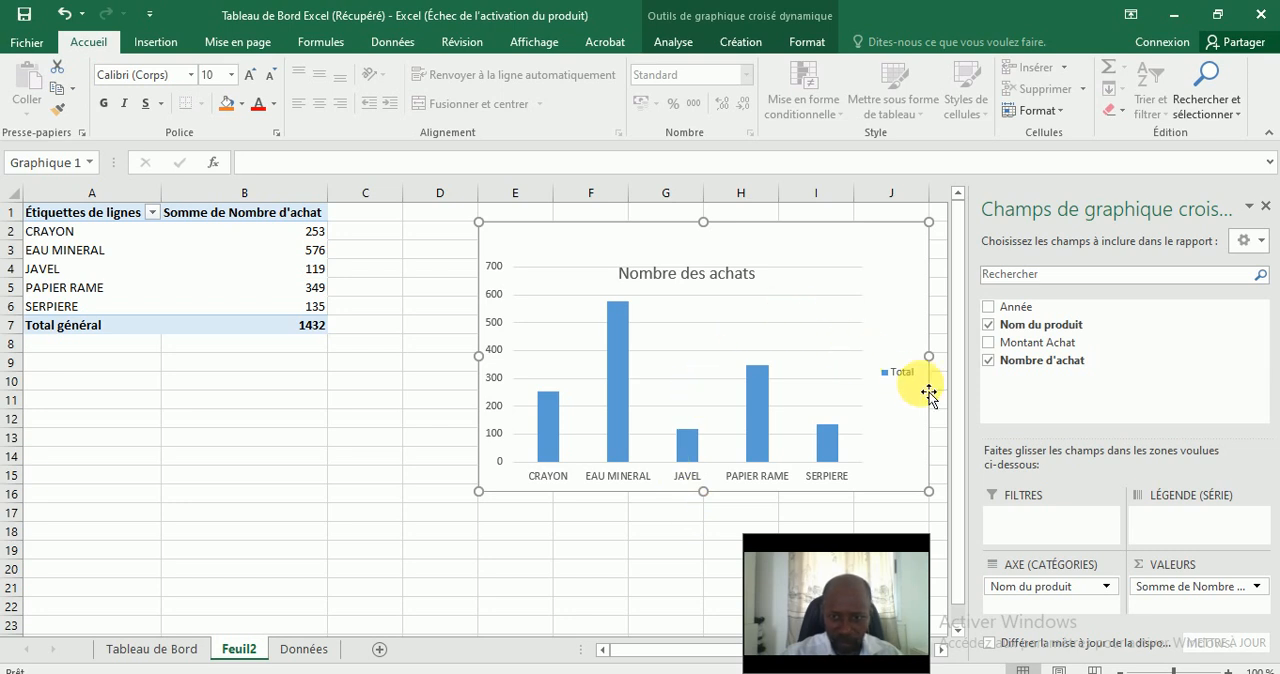
# Widen the Nombre des achats chart by extending its left edge to the start of column D.
pyautogui.click(902, 375)
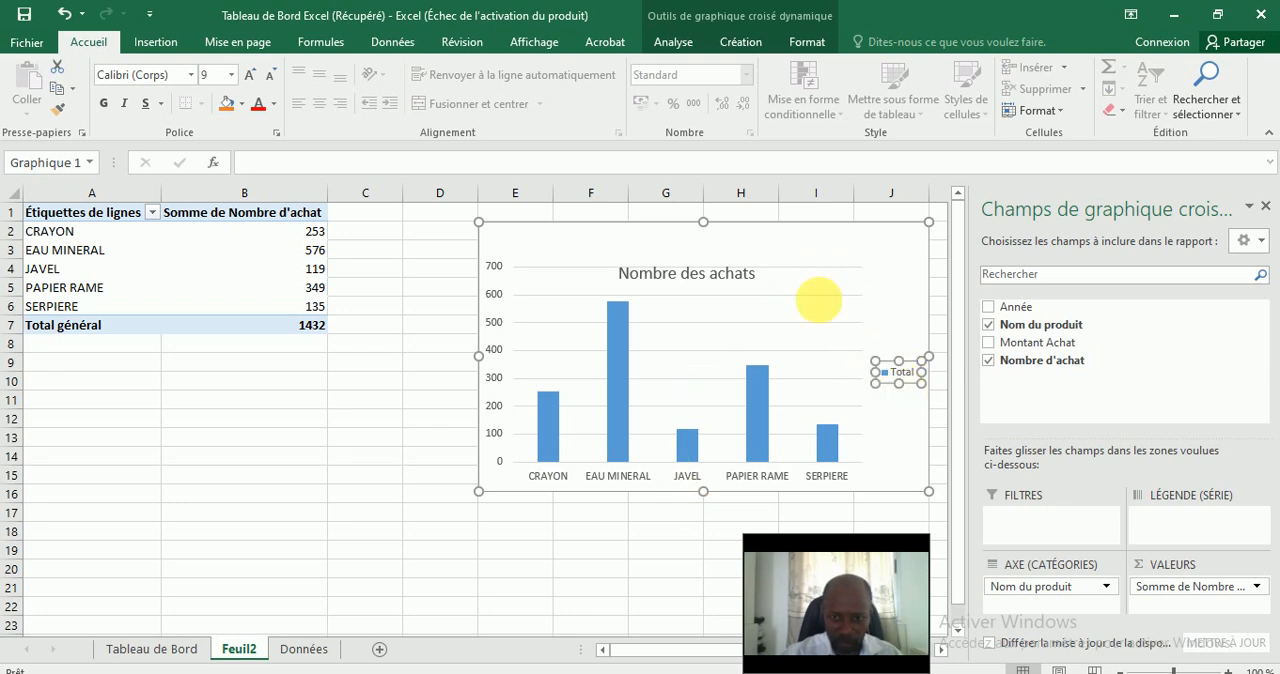
pyautogui.click(771, 265)
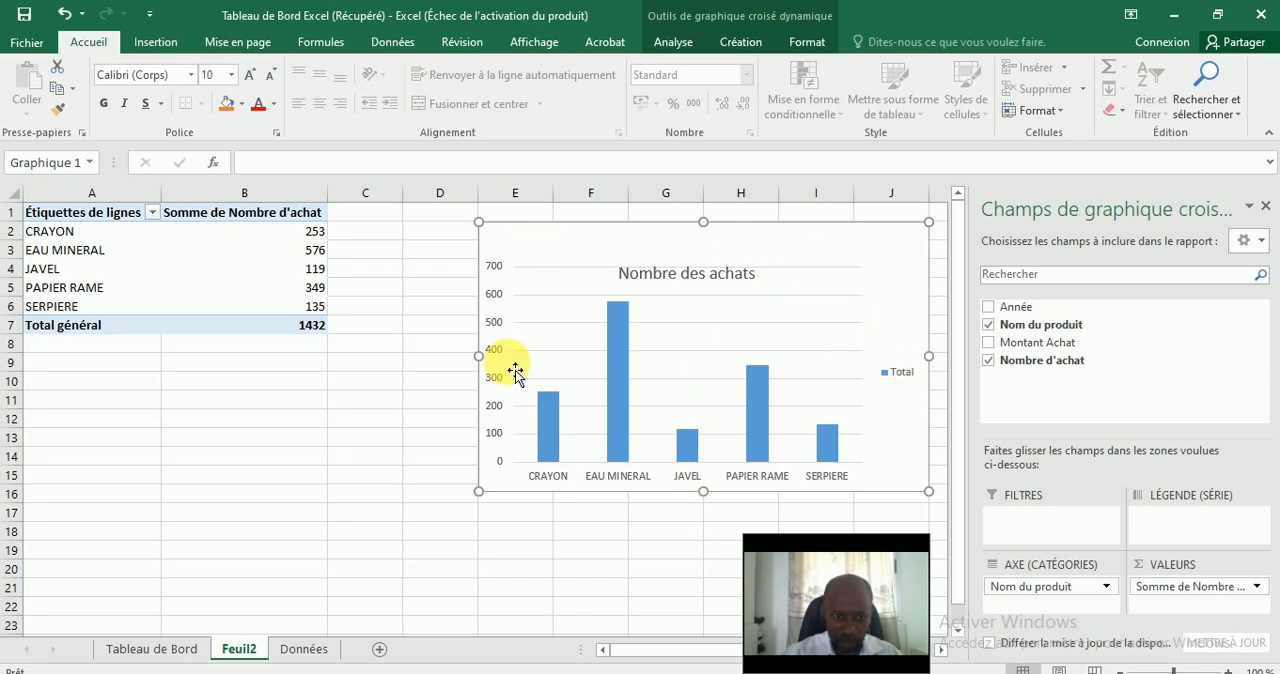
pyautogui.moveTo(478, 356); pyautogui.dragTo(403, 356)
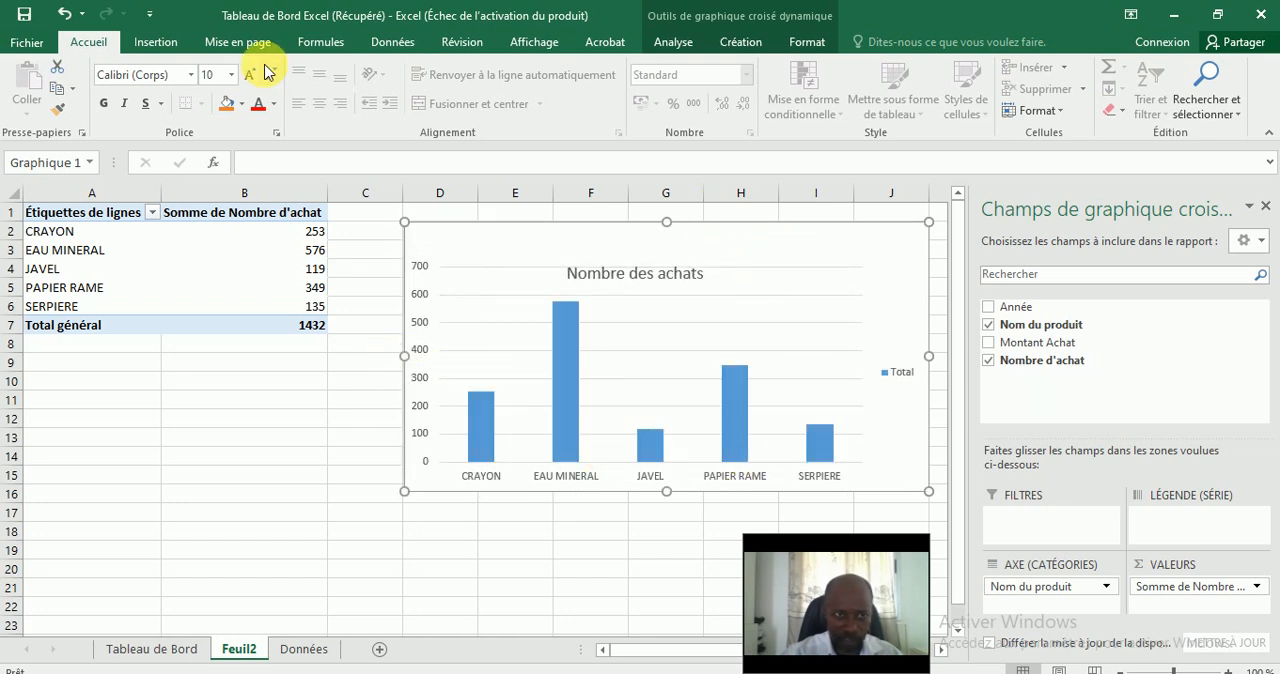
# Insert a slicer for the Année field on the pivot chart.
pyautogui.click(160, 48)
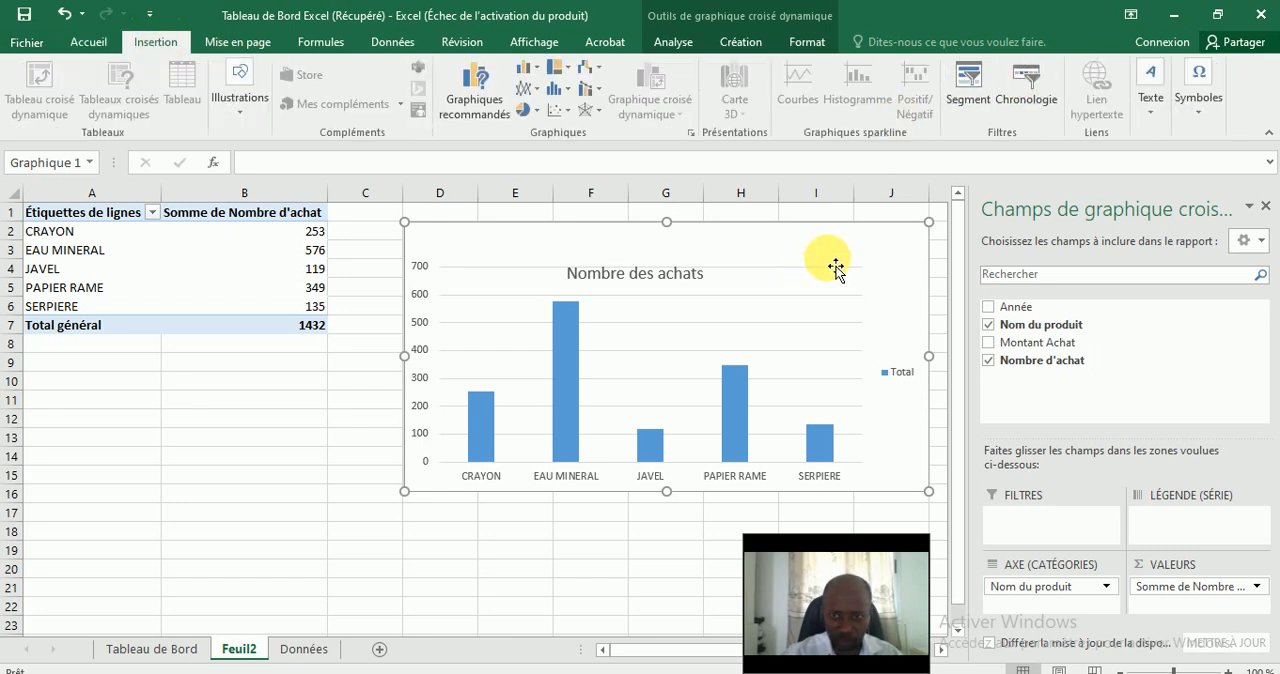
pyautogui.click(967, 95)
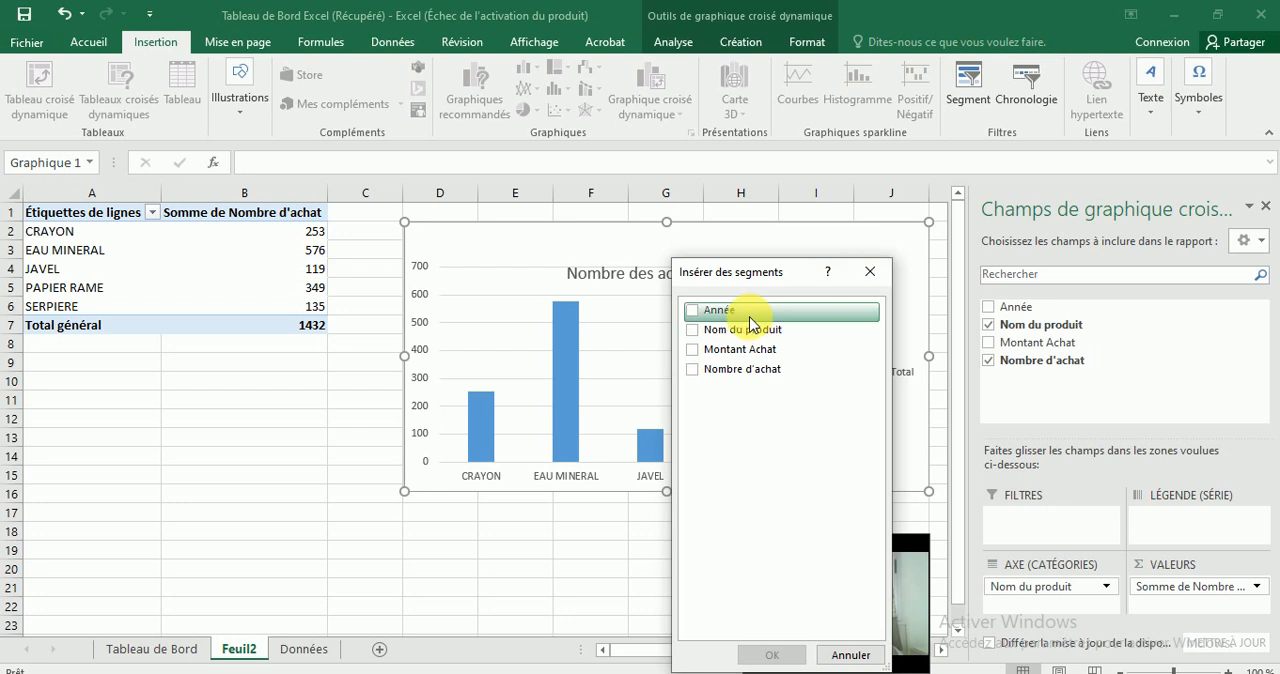
pyautogui.click(694, 314)
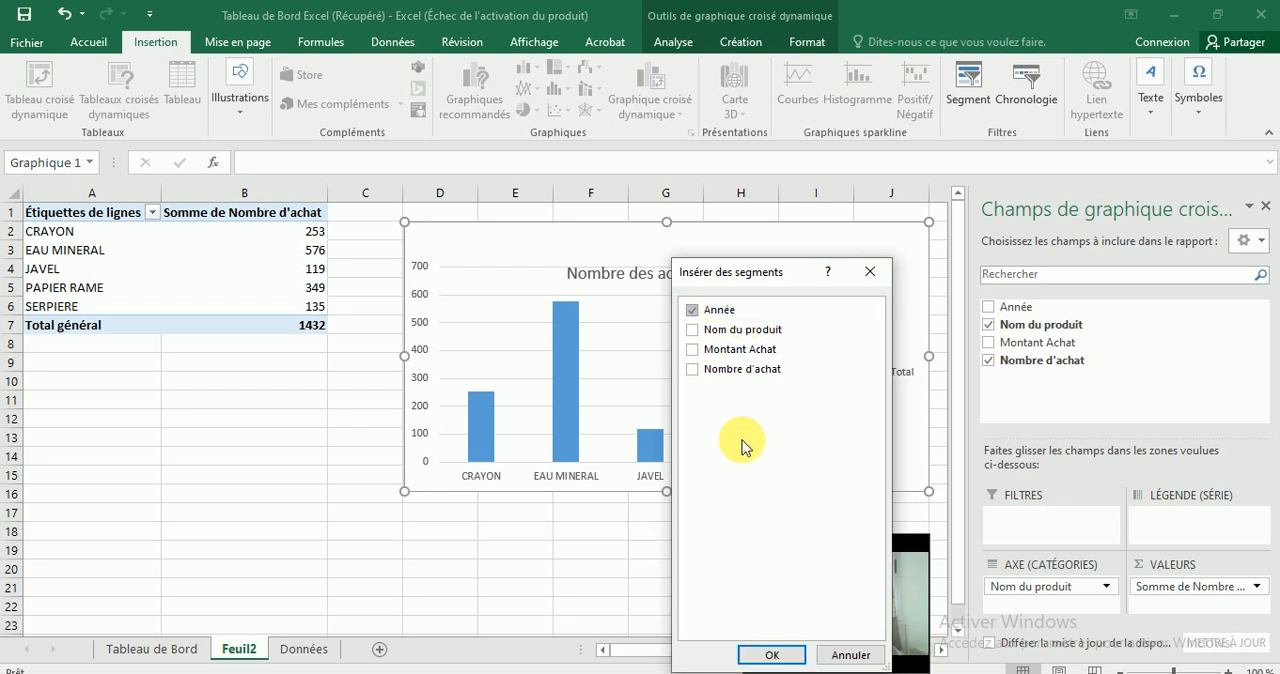
pyautogui.click(774, 655)
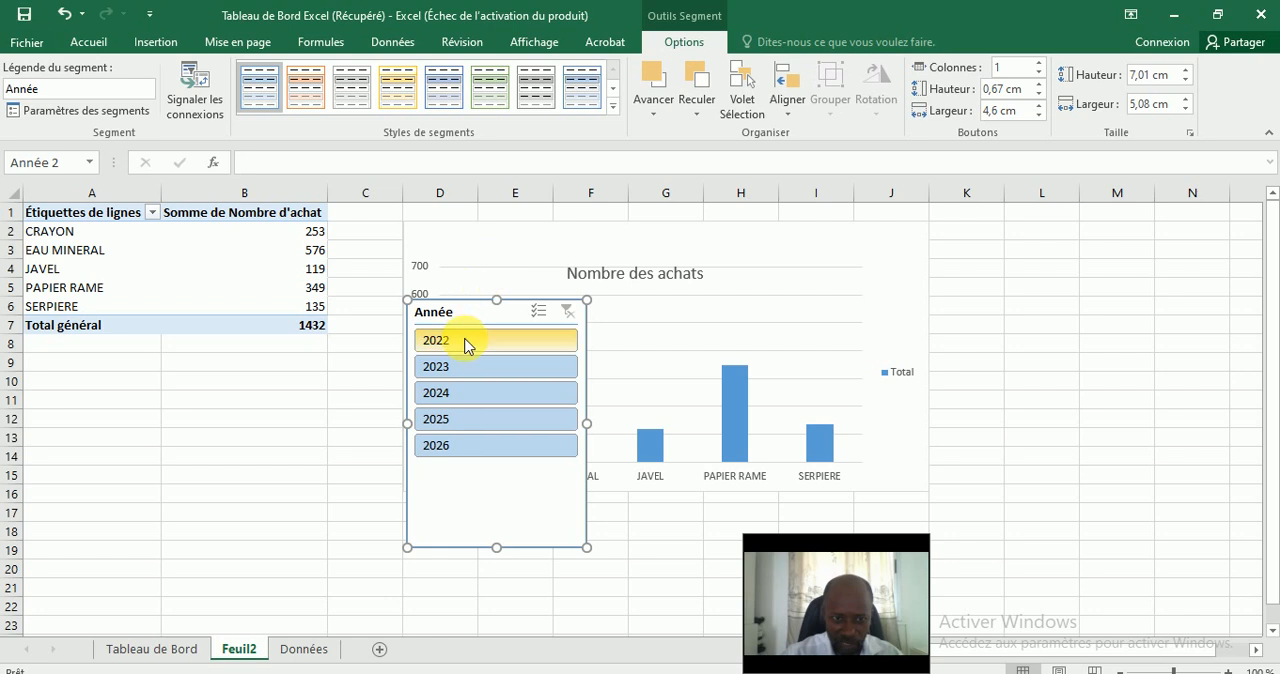
# Place the Année slicer over the chart's upper right area and shrink its height to about 1.56 cm.
pyautogui.moveTo(466, 311); pyautogui.dragTo(794, 248)
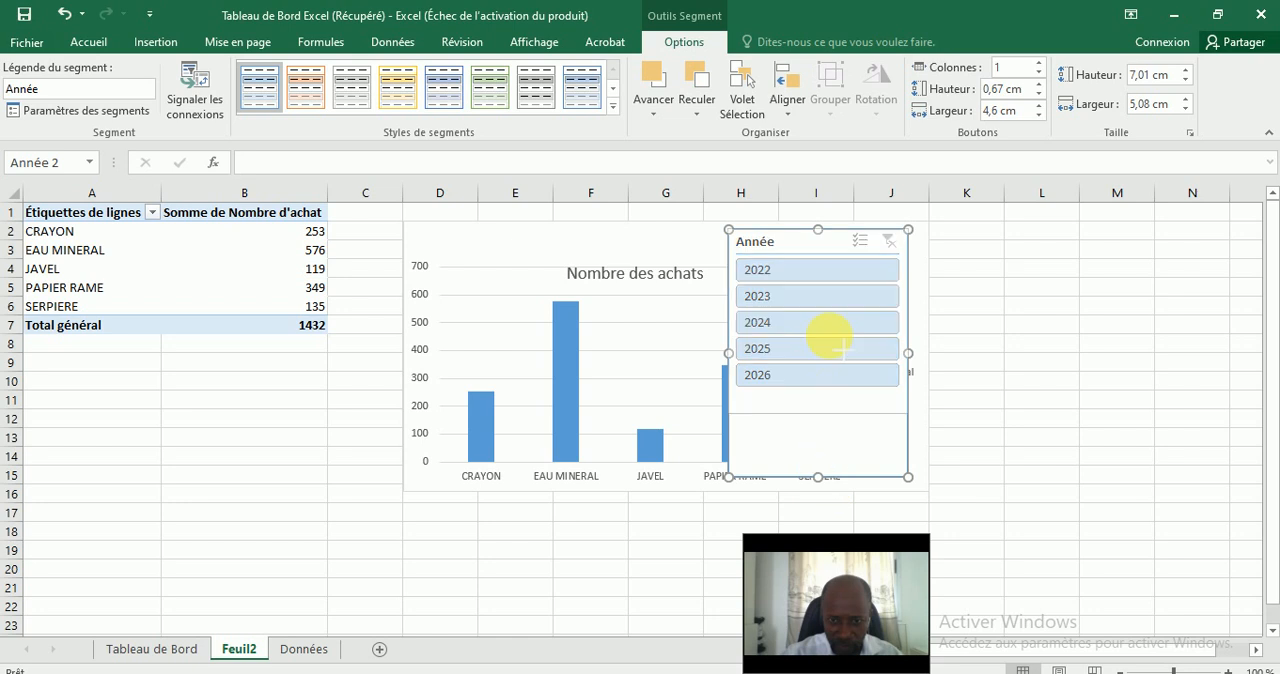
pyautogui.moveTo(820, 285); pyautogui.dragTo(818, 284)
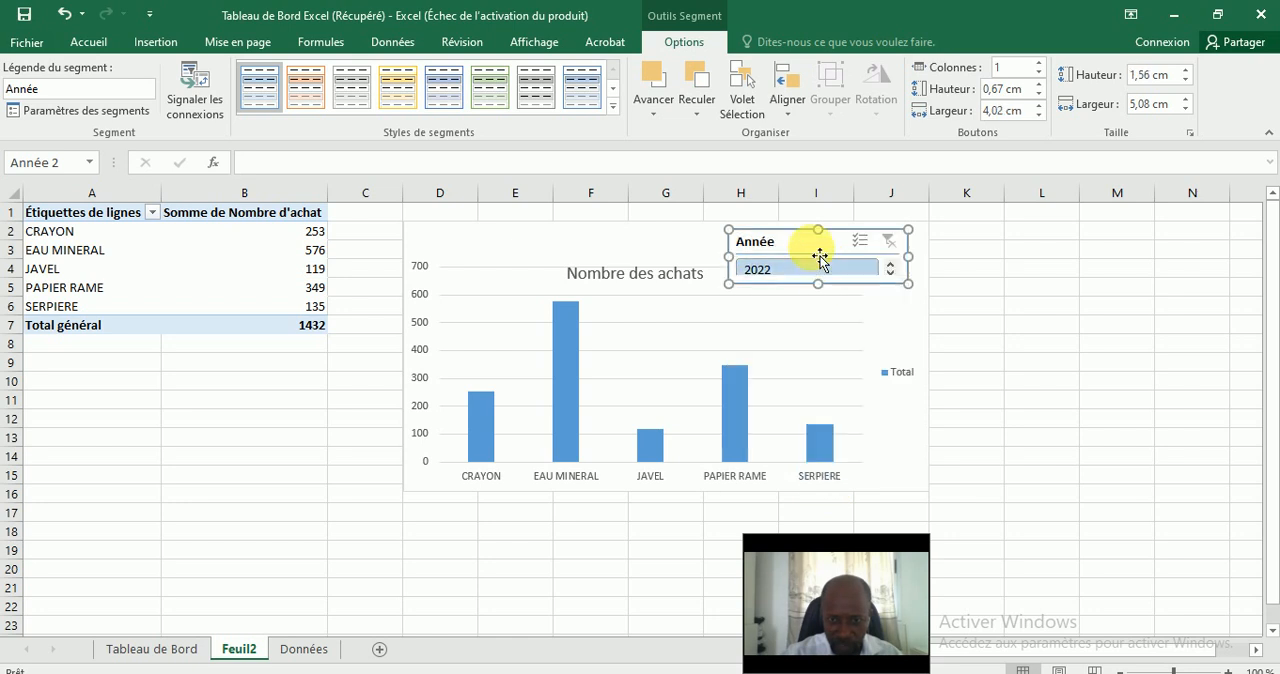
pyautogui.moveTo(784, 241); pyautogui.dragTo(736, 241)
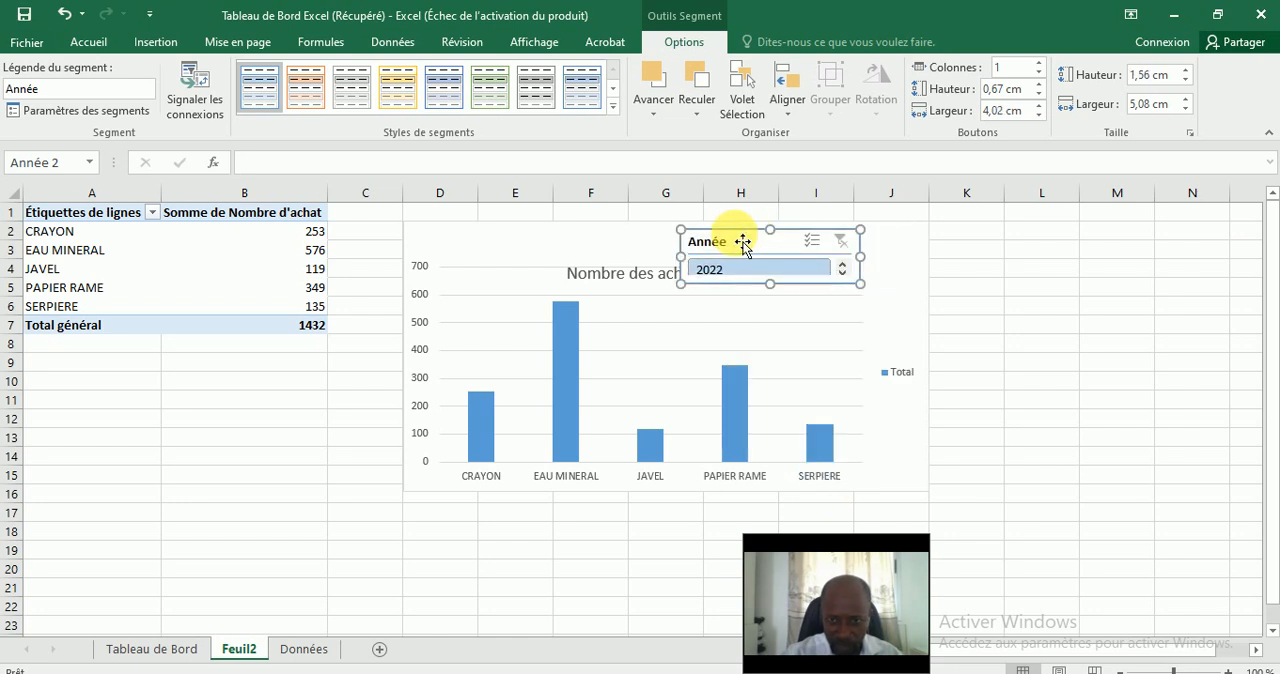
# Enlarge the chart down to about row 20 and extend its left edge into column C.
pyautogui.click(555, 268)
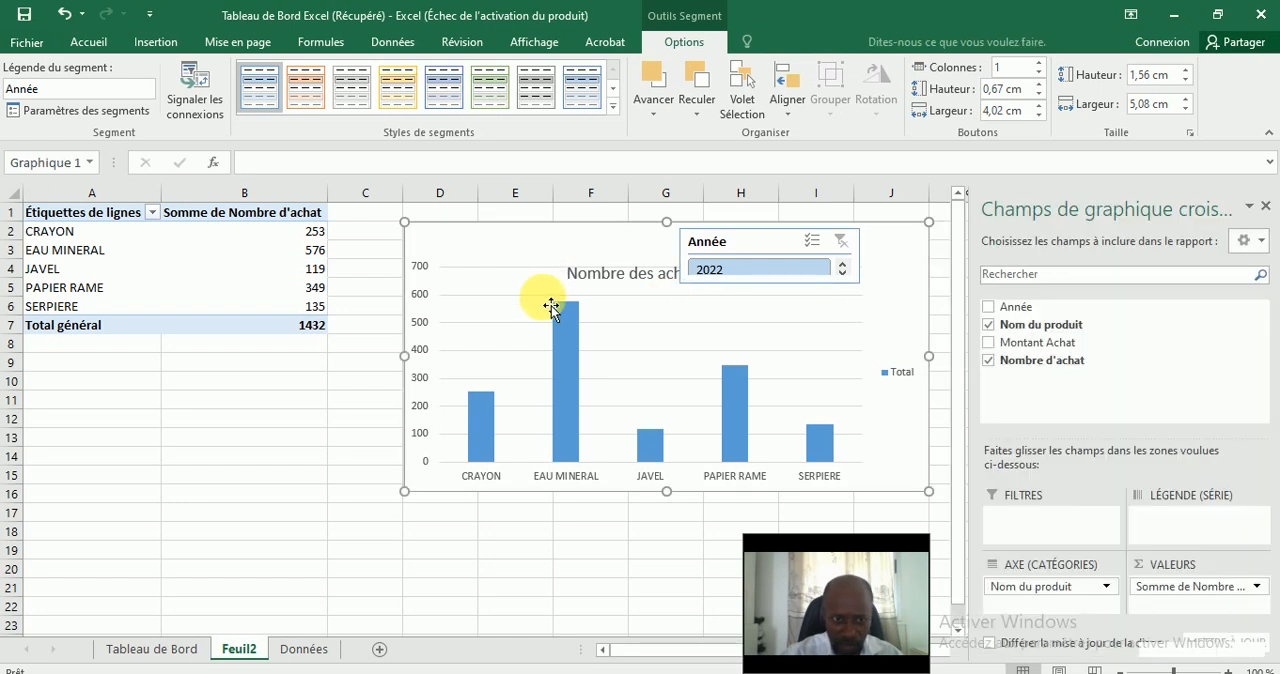
pyautogui.moveTo(666, 491); pyautogui.dragTo(672, 594)
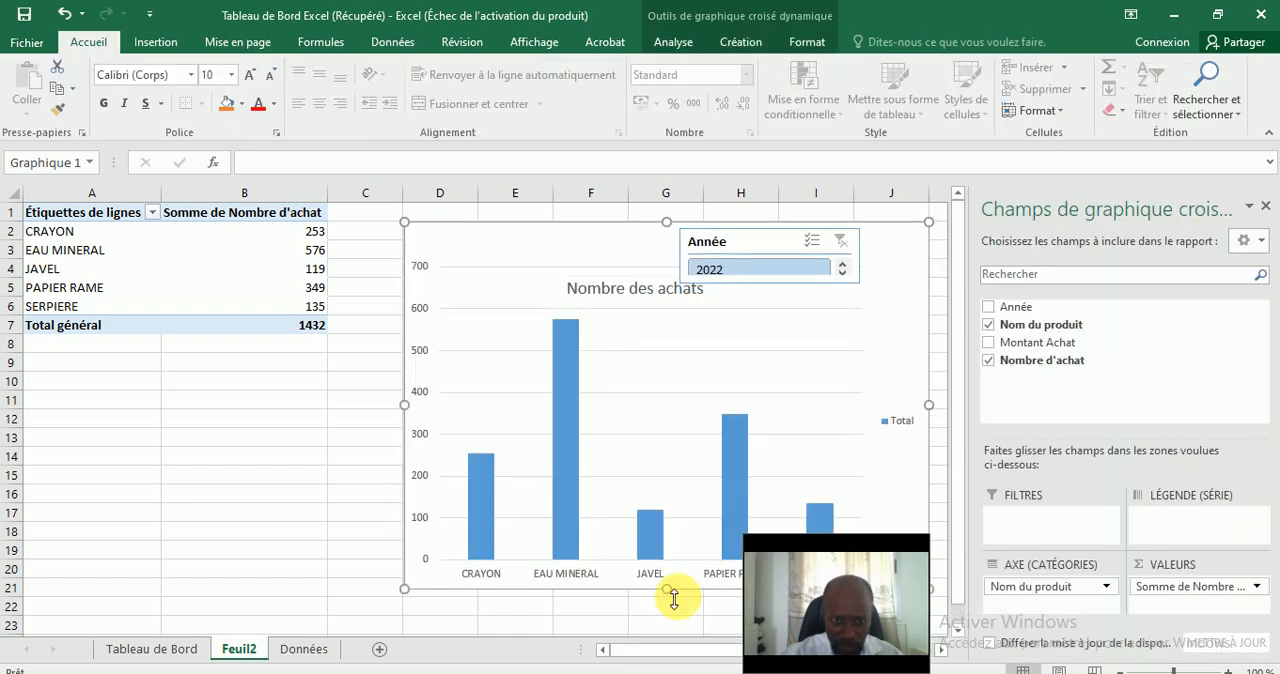
pyautogui.moveTo(404, 405); pyautogui.dragTo(348, 405)
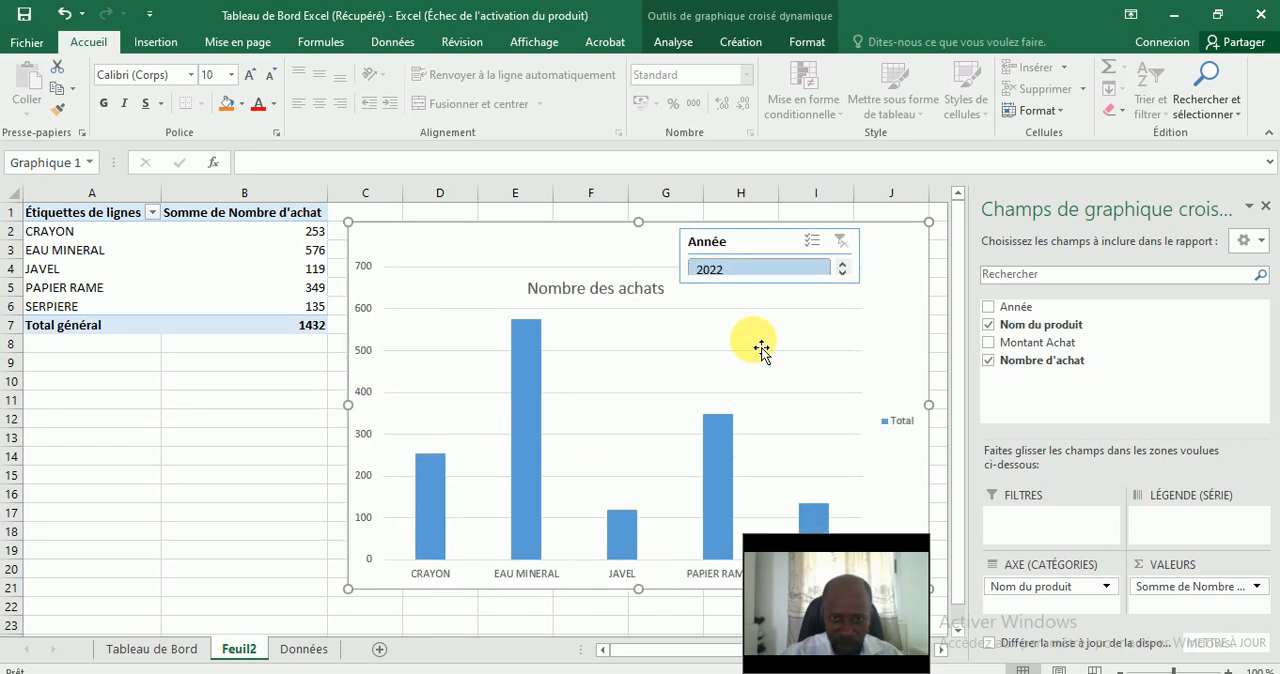
# Select the Année slicer and look through the available commands for its button column settings.
pyautogui.click(735, 252)
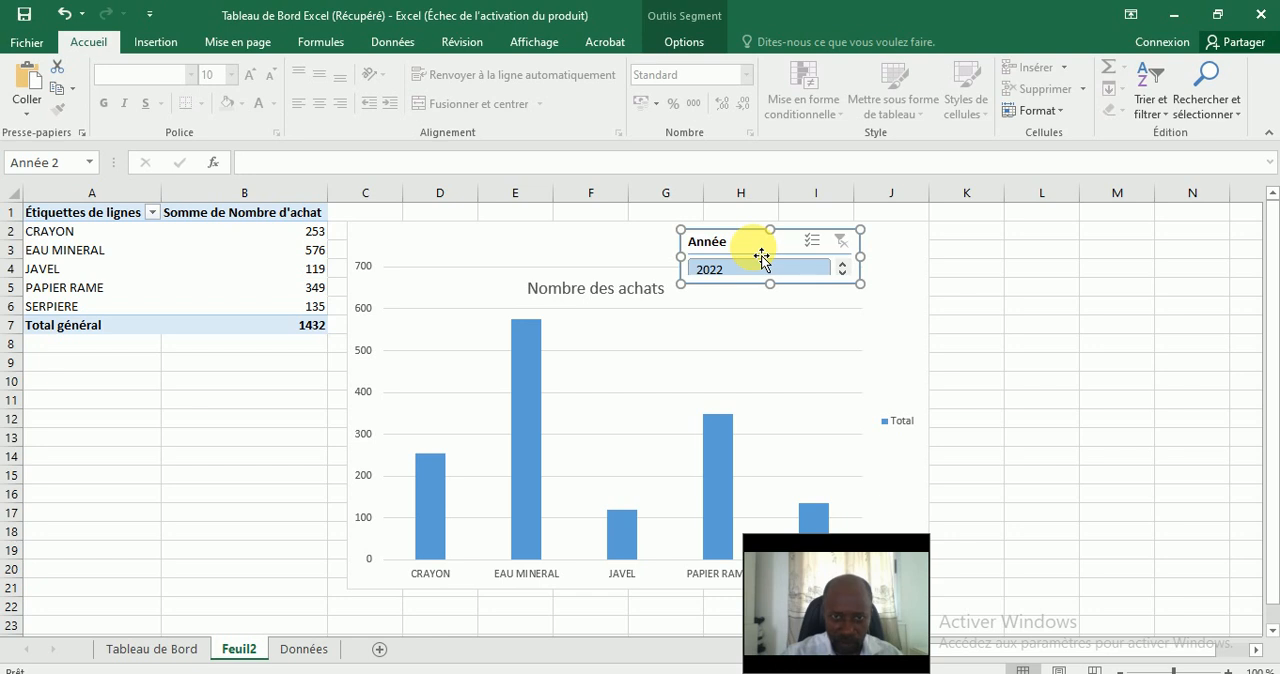
pyautogui.click(1060, 112)
pyautogui.click(1060, 112)
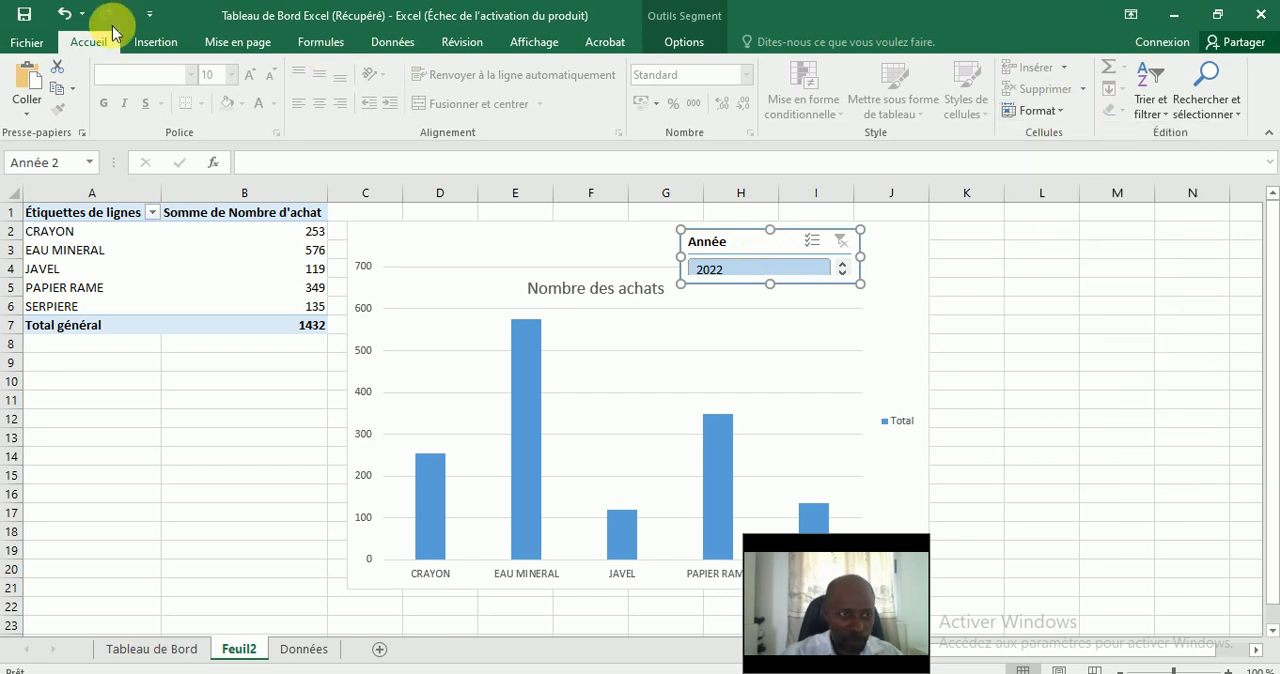
pyautogui.click(160, 44)
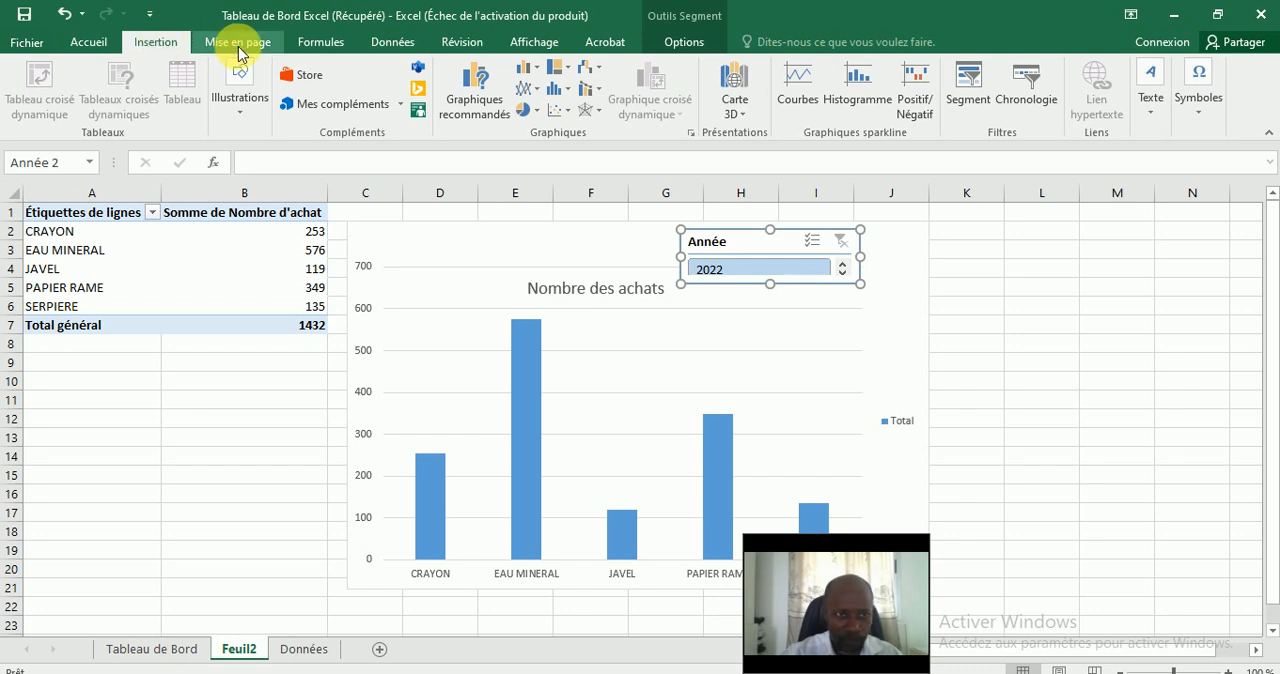
pyautogui.click(240, 44)
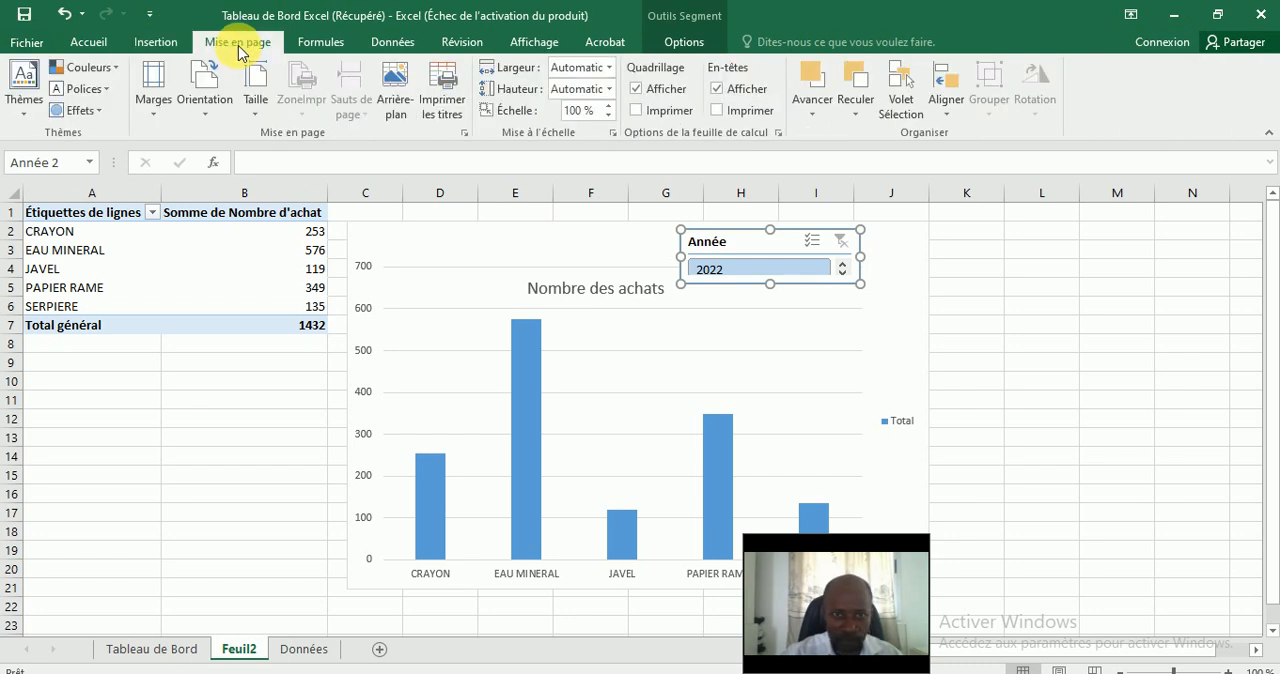
pyautogui.click(338, 44)
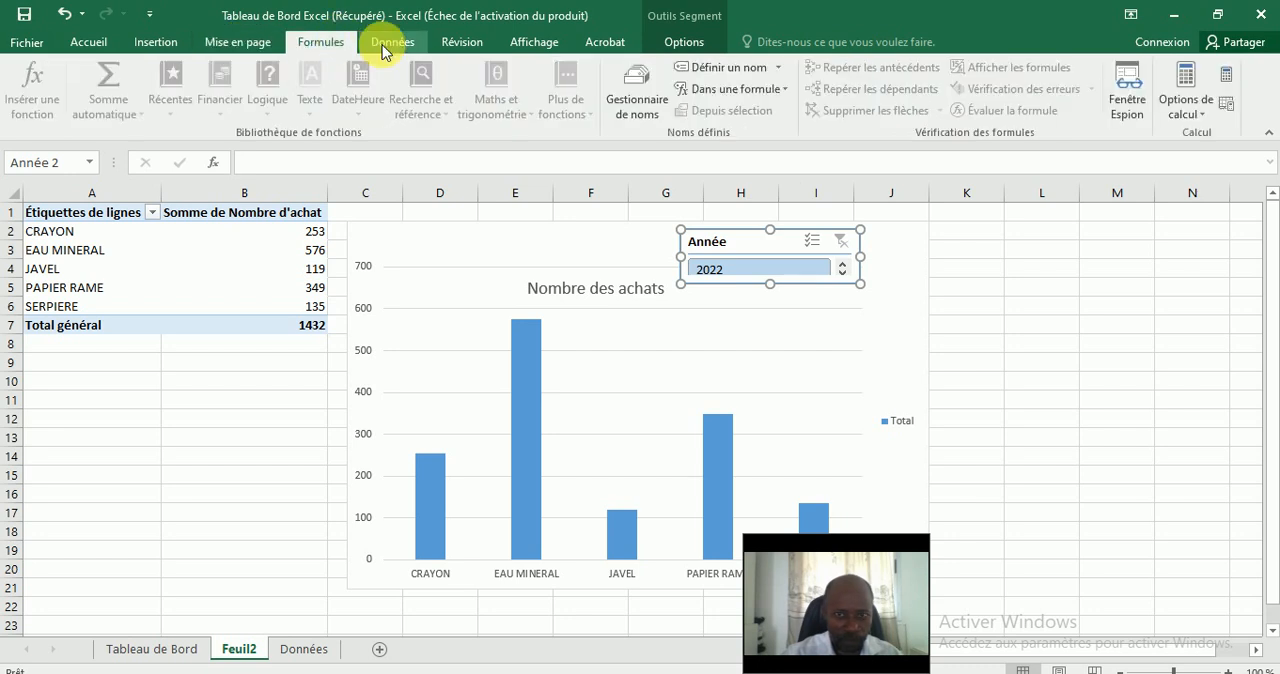
pyautogui.click(385, 46)
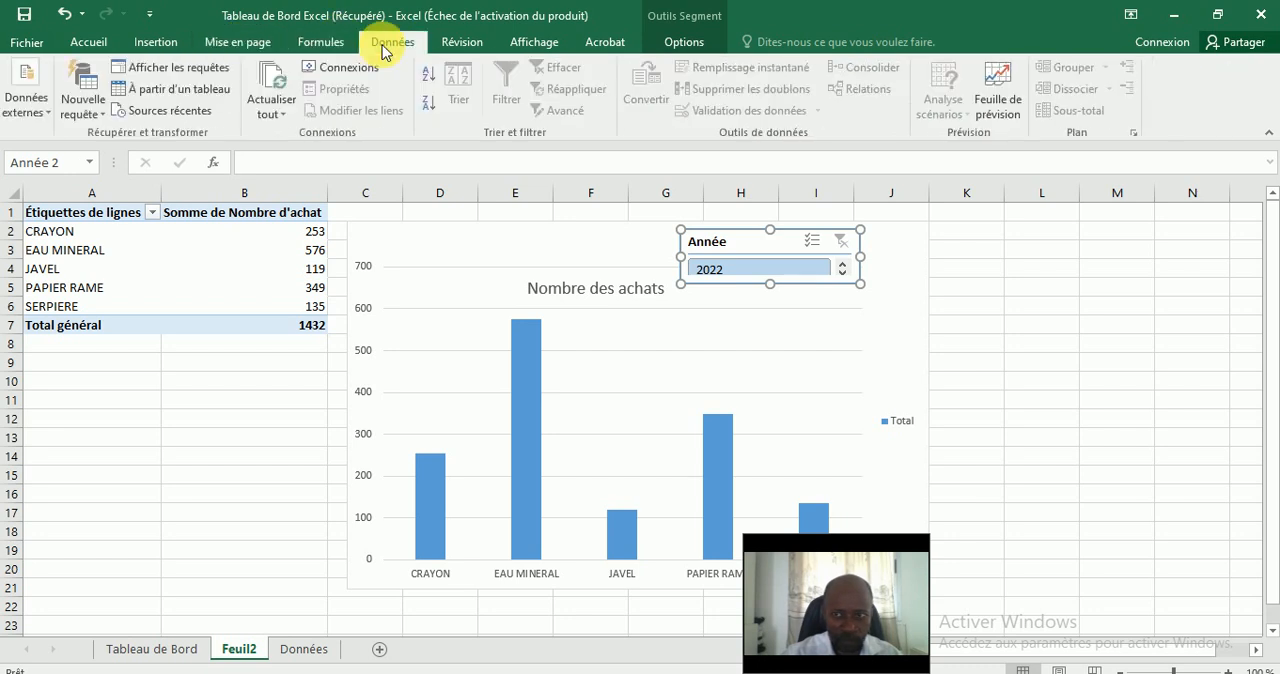
pyautogui.click(460, 44)
pyautogui.click(530, 46)
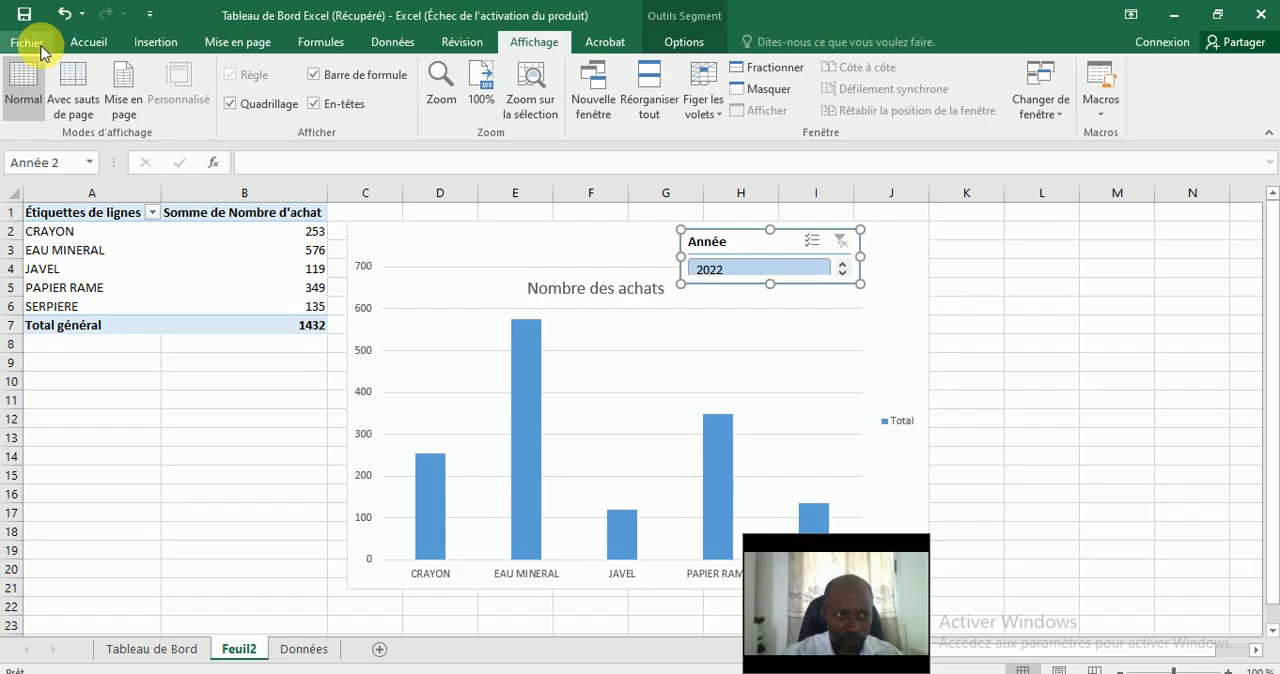
pyautogui.click(90, 42)
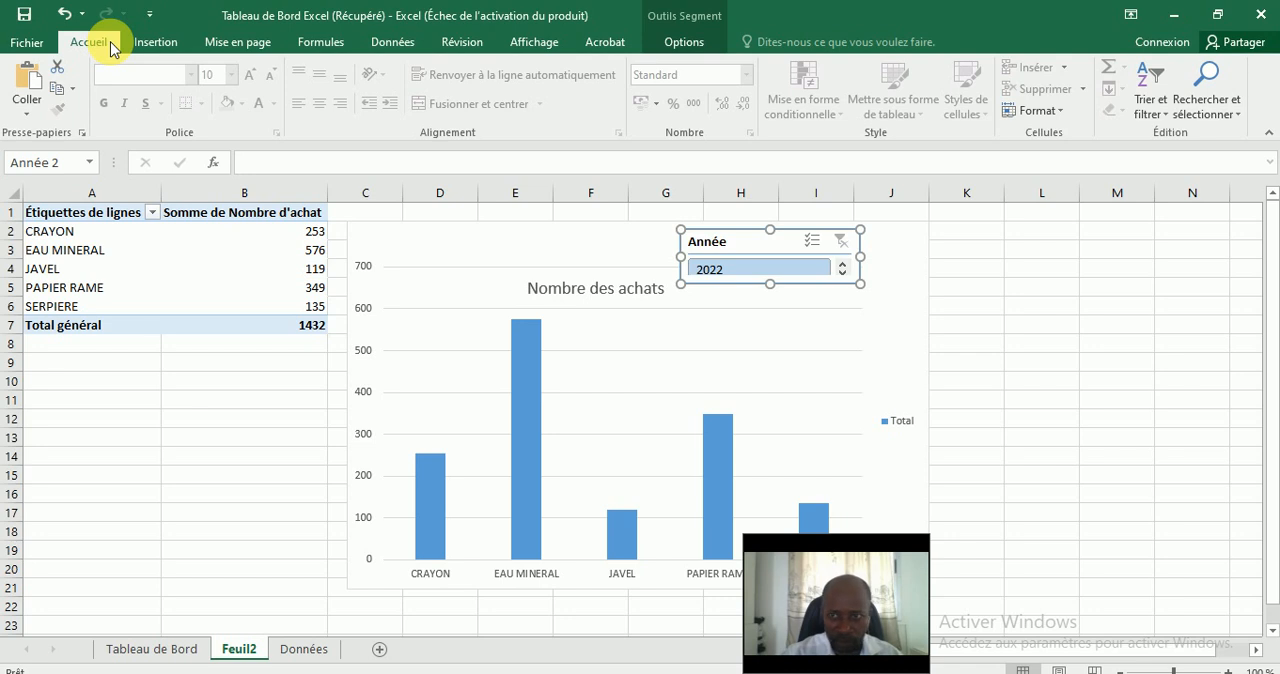
pyautogui.click(168, 46)
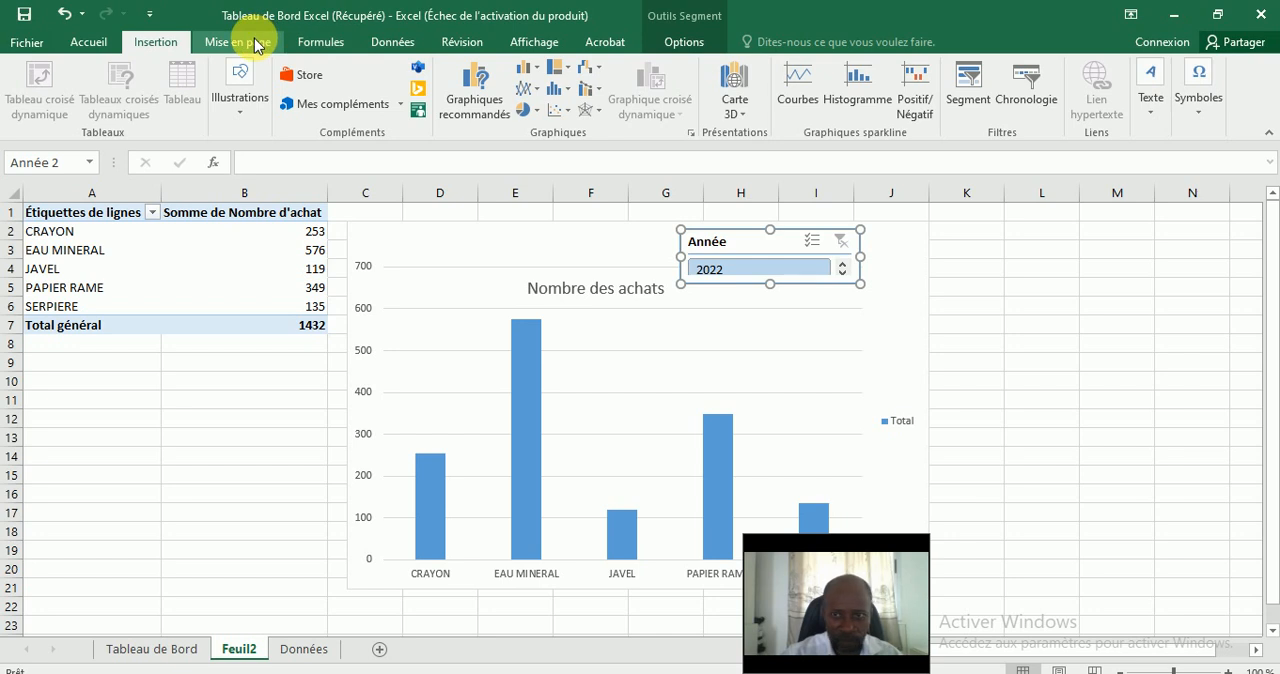
pyautogui.click(257, 46)
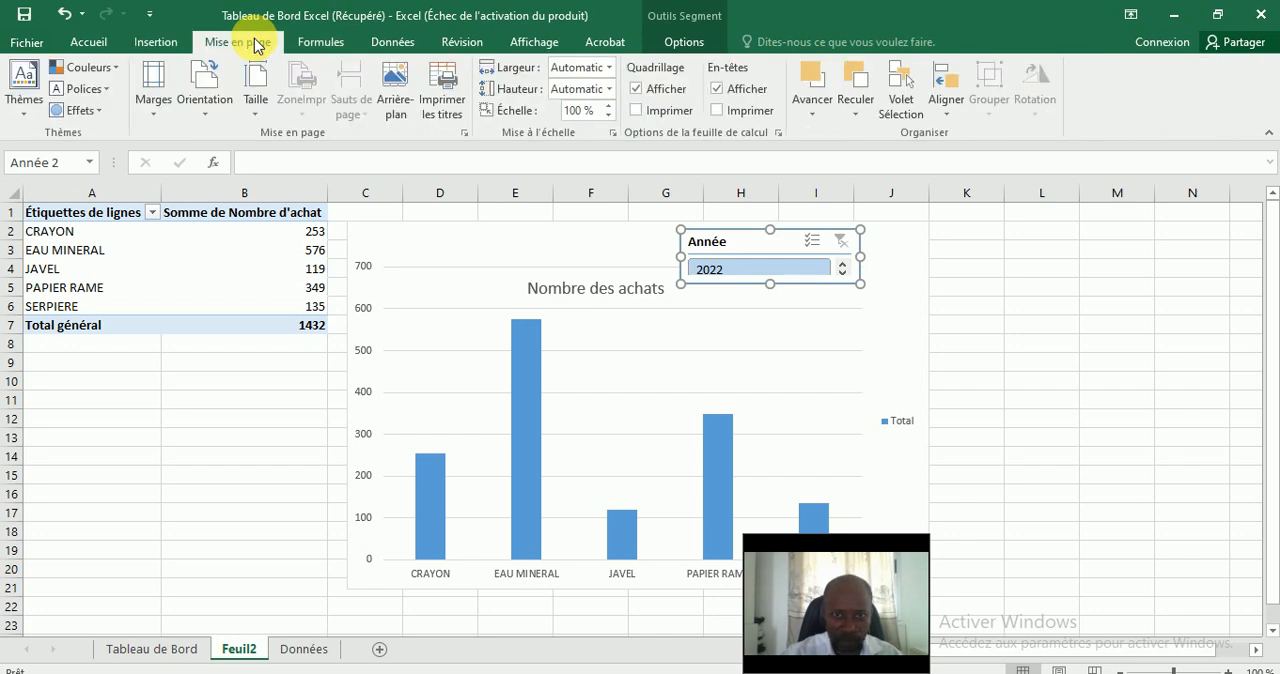
pyautogui.click(320, 44)
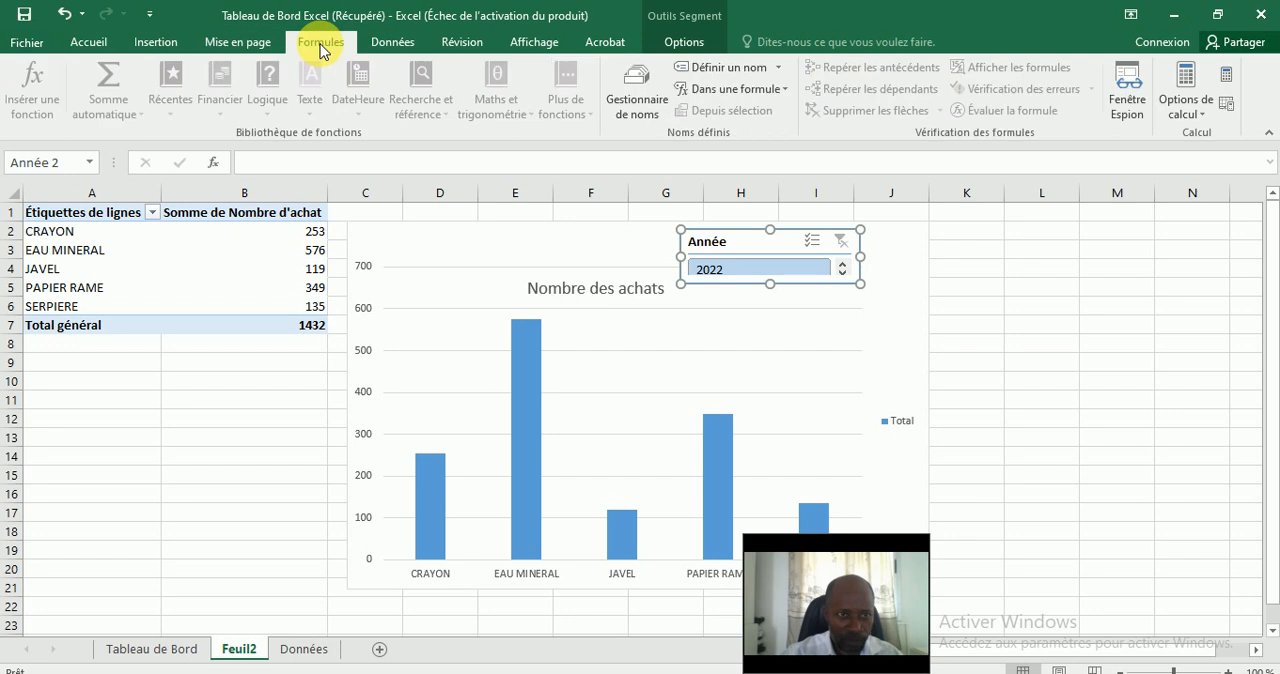
pyautogui.click(392, 44)
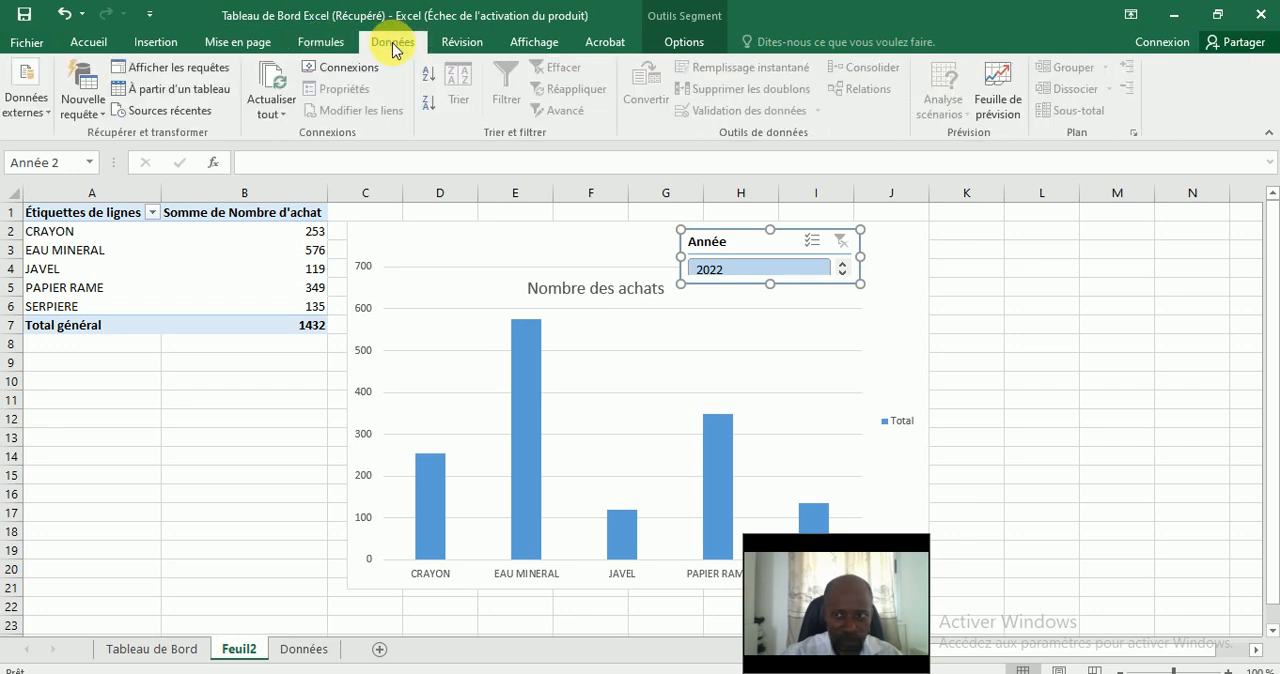
pyautogui.click(484, 47)
pyautogui.click(547, 50)
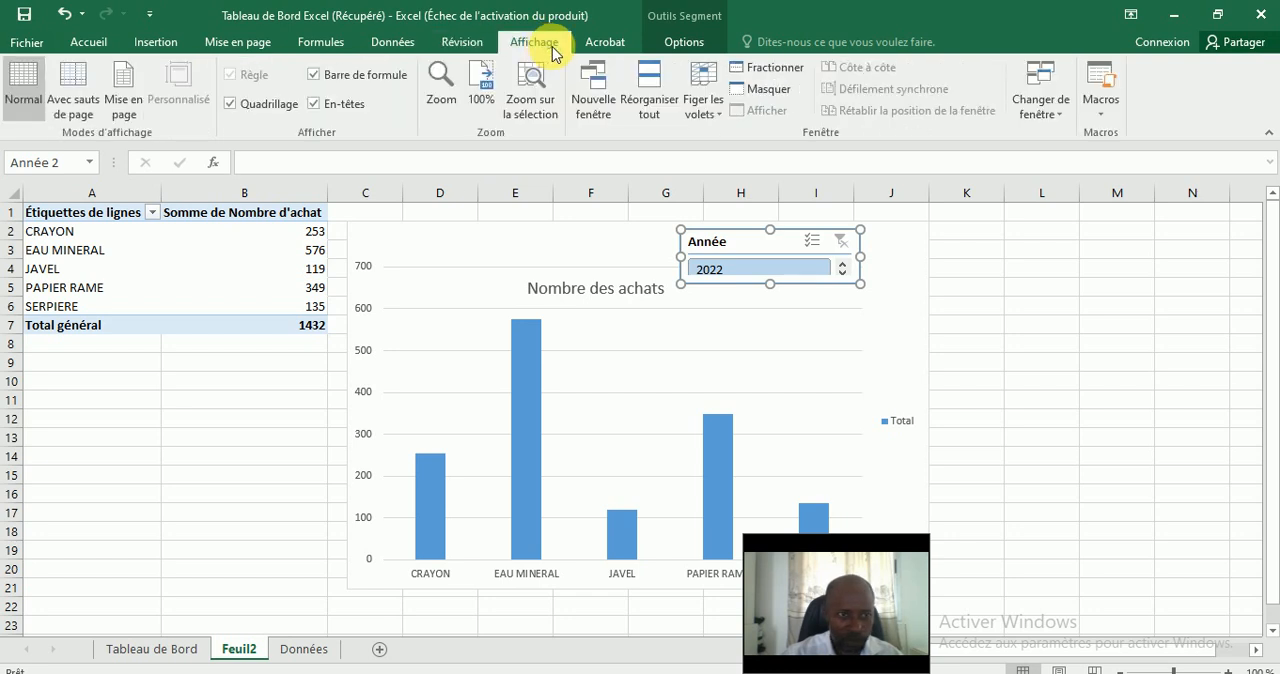
pyautogui.click(605, 45)
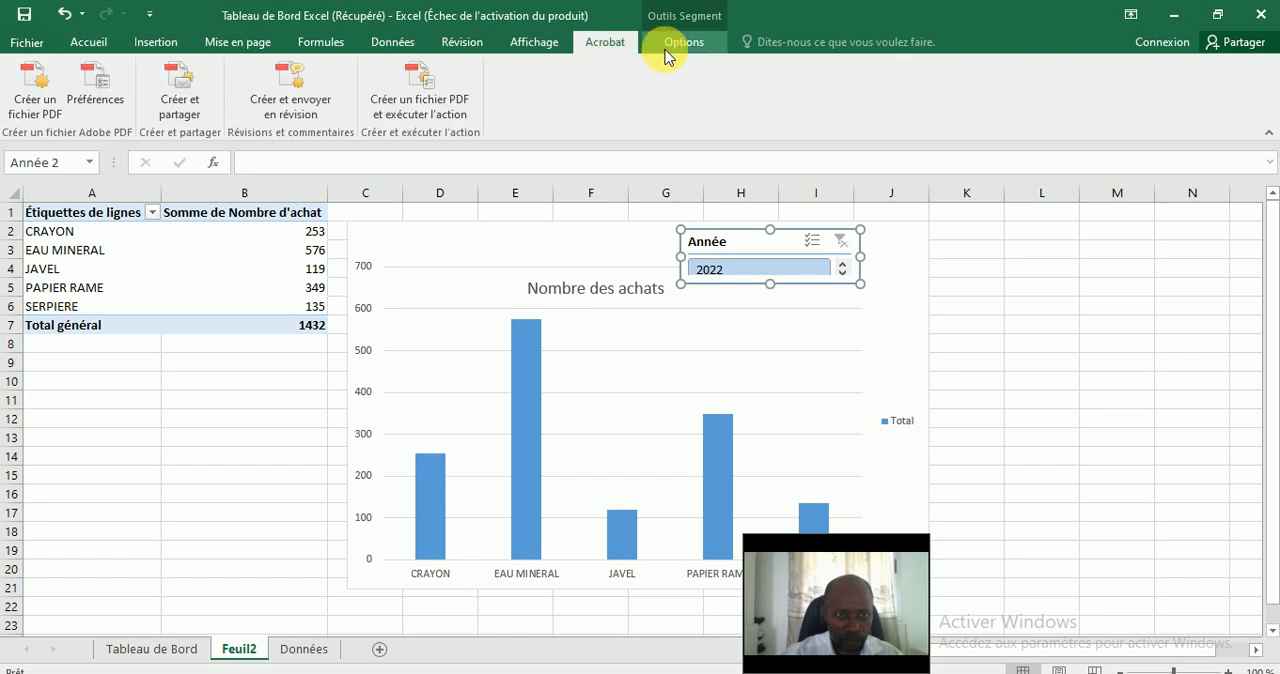
pyautogui.click(669, 50)
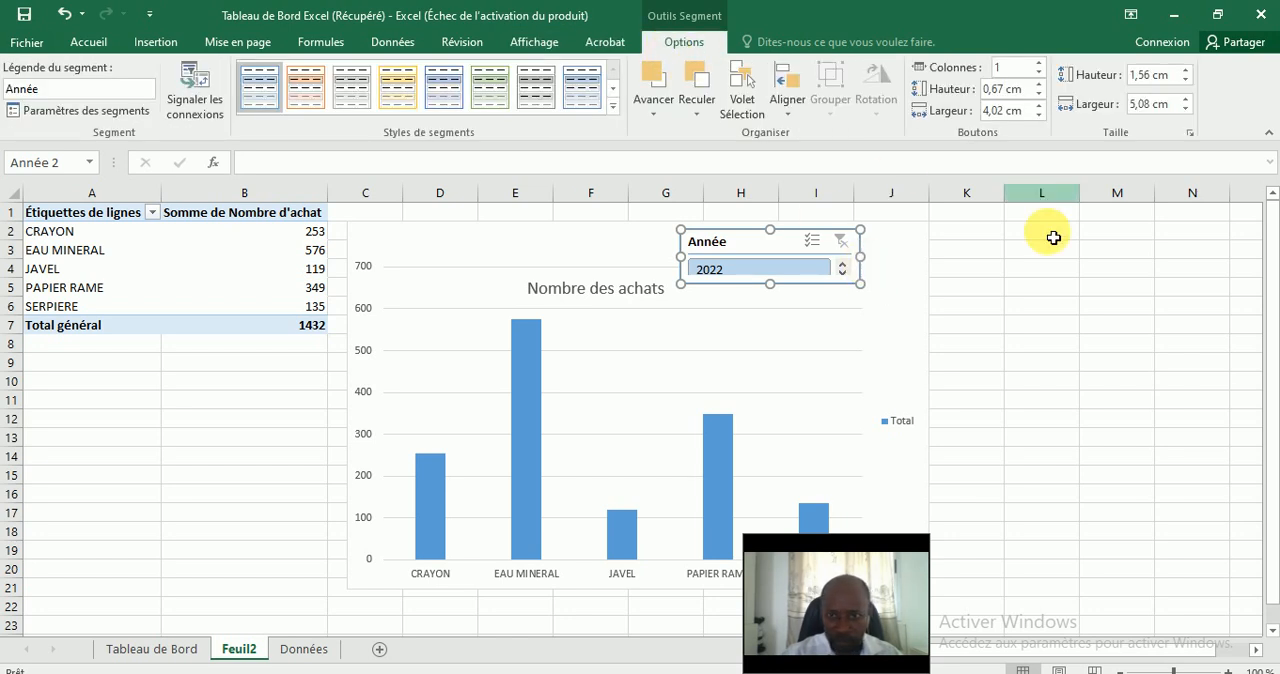
# Shift the Année slicer slightly left and make it about 4.92 cm tall so that all year buttons fit.
pyautogui.moveTo(729, 243); pyautogui.dragTo(681, 242)
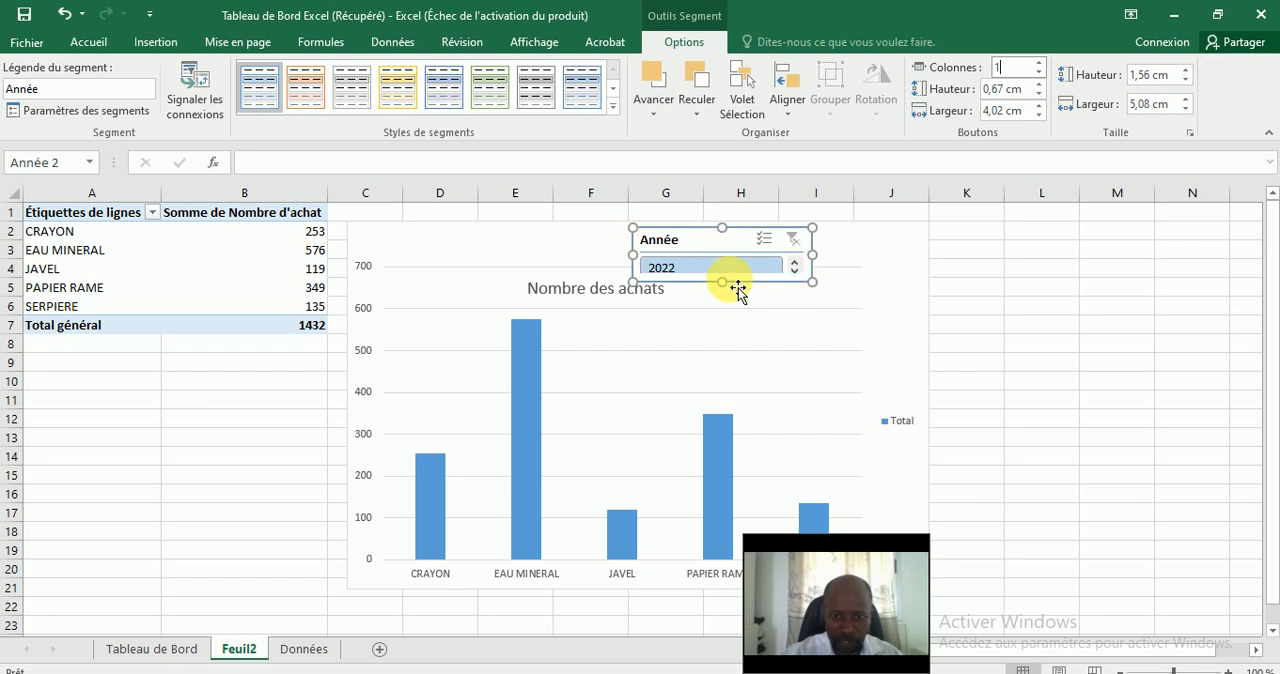
pyautogui.moveTo(722, 284); pyautogui.dragTo(735, 458)
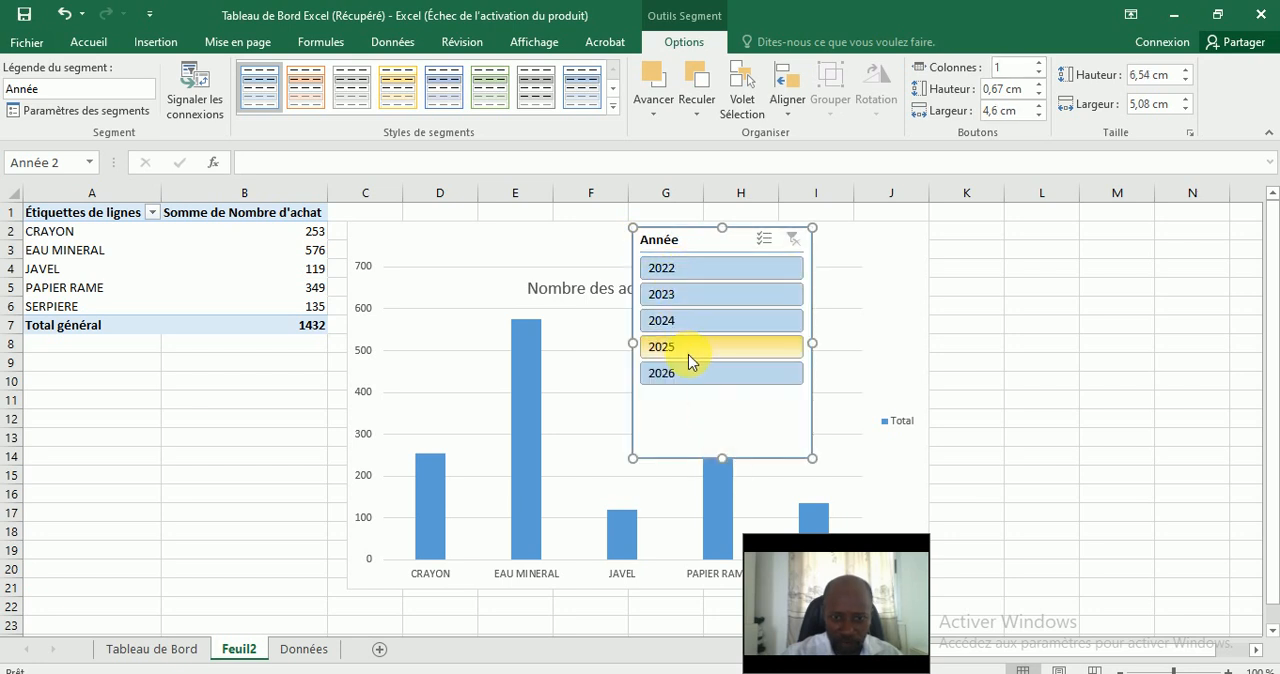
pyautogui.moveTo(722, 459); pyautogui.dragTo(729, 401)
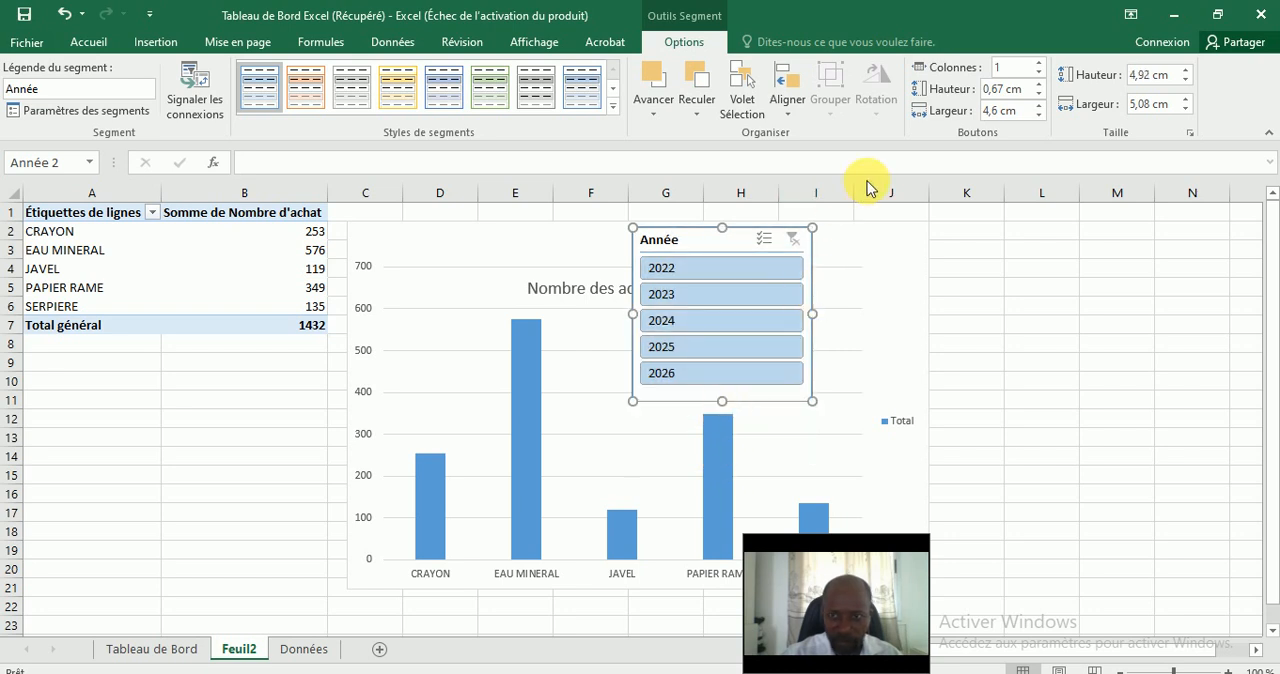
# Arrange the Année slicer's buttons in 5 columns and resize it to about 1.8 cm high and 8.94 cm wide.
pyautogui.click(1005, 67)
pyautogui.write('5')
pyautogui.press('Tab')
pyautogui.moveTo(722, 401); pyautogui.dragTo(730, 290)
pyautogui.moveTo(813, 259); pyautogui.dragTo(923, 258)
pyautogui.moveTo(645, 260); pyautogui.dragTo(609, 262)
# Lower the top edge of the chart's plot area to about row 6 to free space above the columns.
pyautogui.click(539, 285)
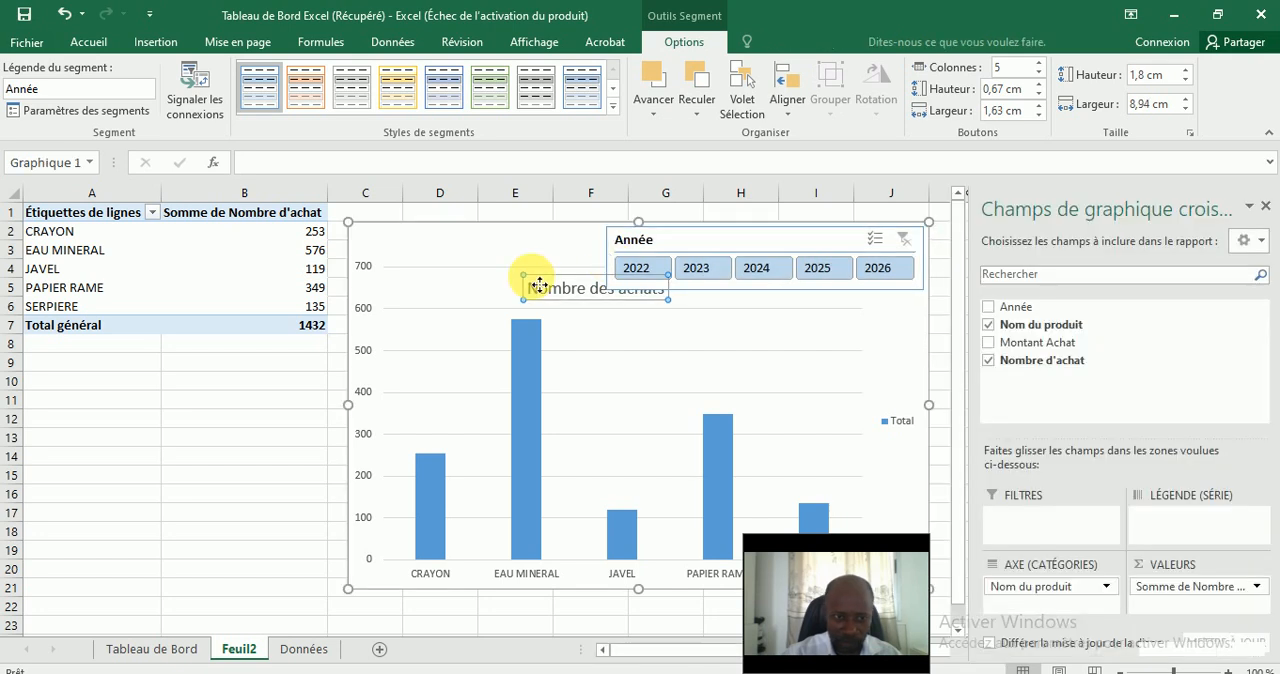
pyautogui.click(506, 282)
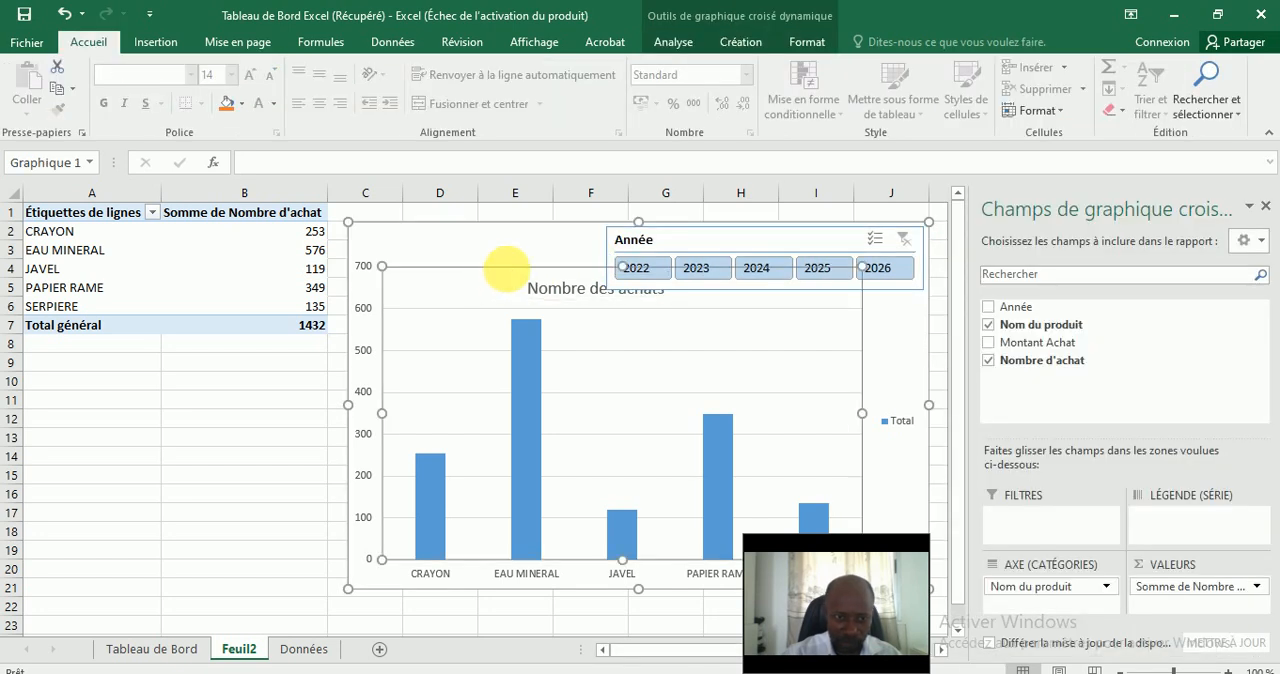
pyautogui.moveTo(622, 267); pyautogui.dragTo(628, 313)
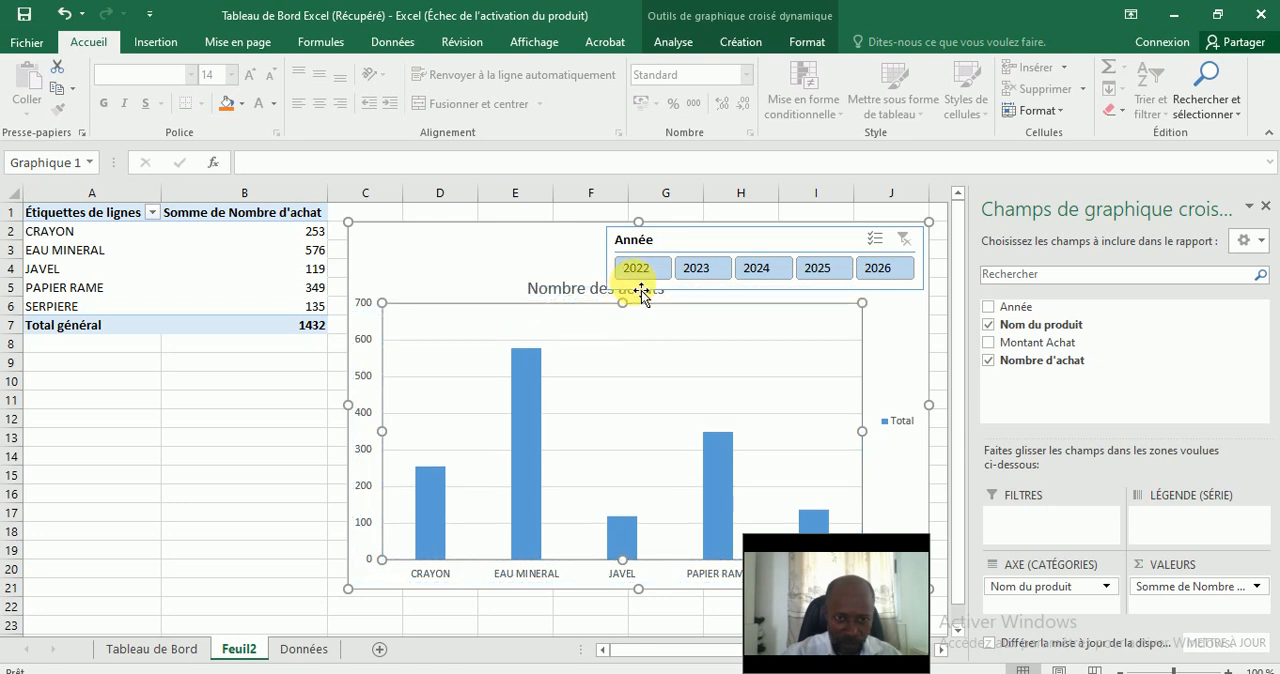
# Move the Année slicer to the chart's upper-left corner and place the "Nombre des achats" title just right of it.
pyautogui.click(572, 290)
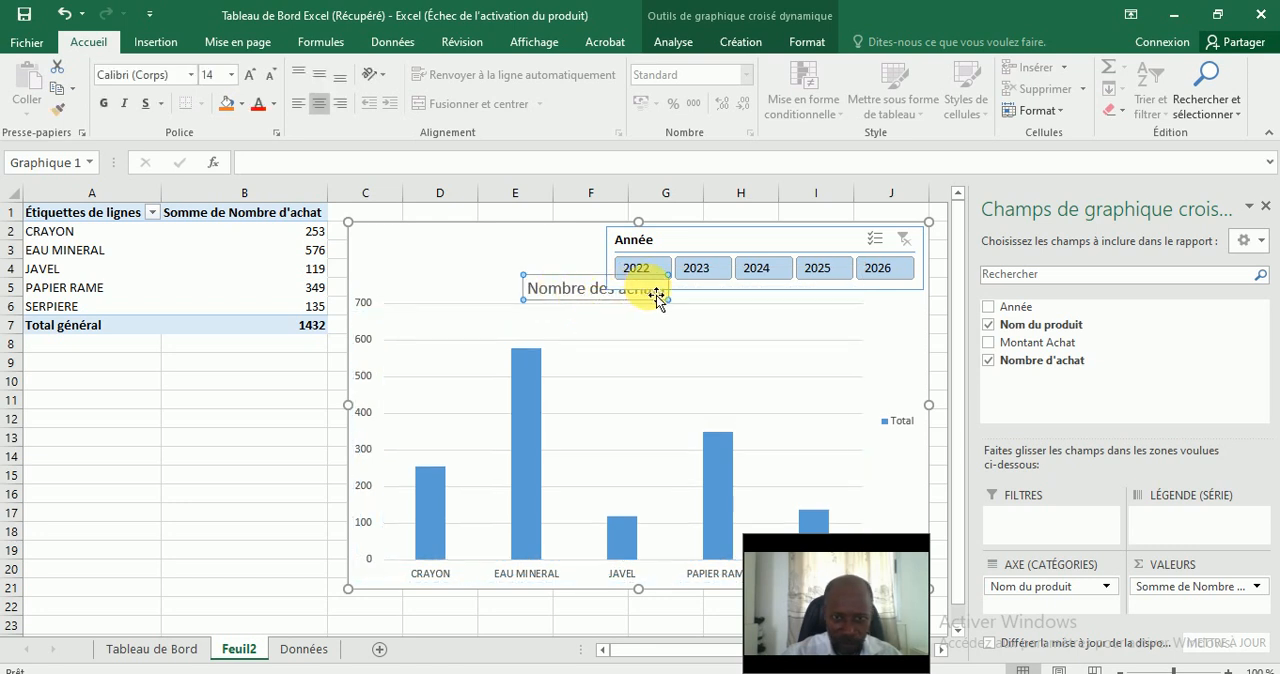
pyautogui.moveTo(716, 240); pyautogui.dragTo(469, 252)
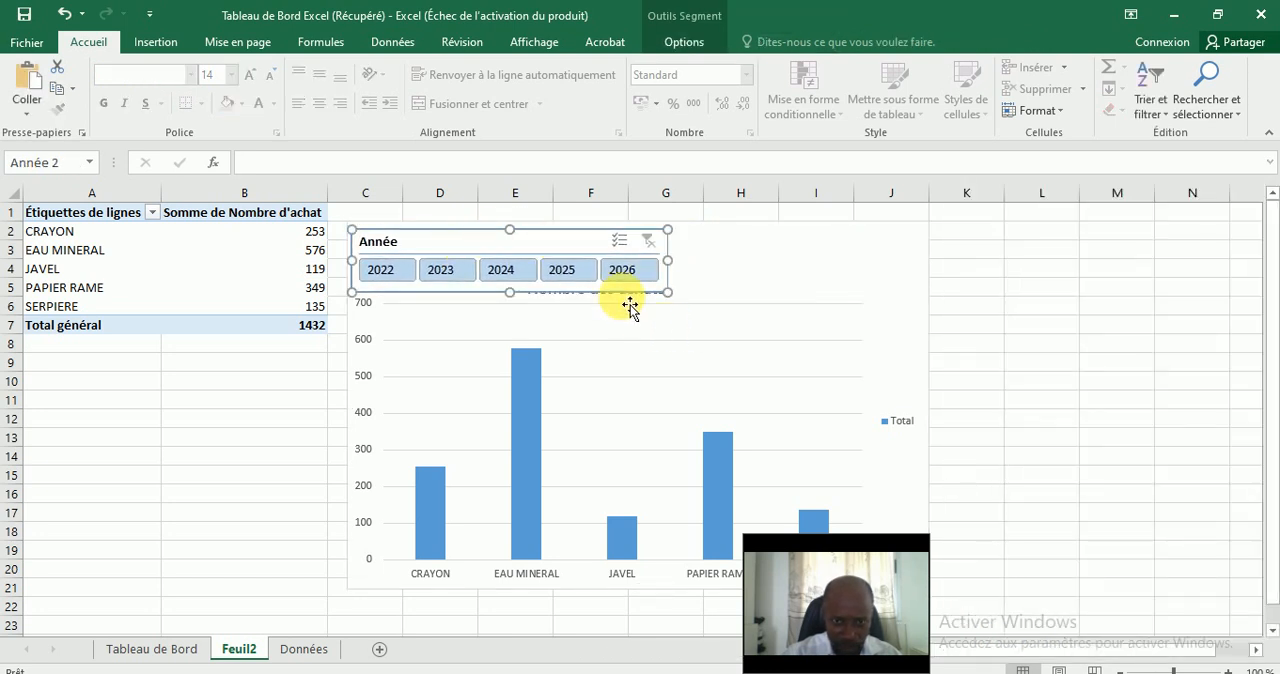
pyautogui.click(623, 305)
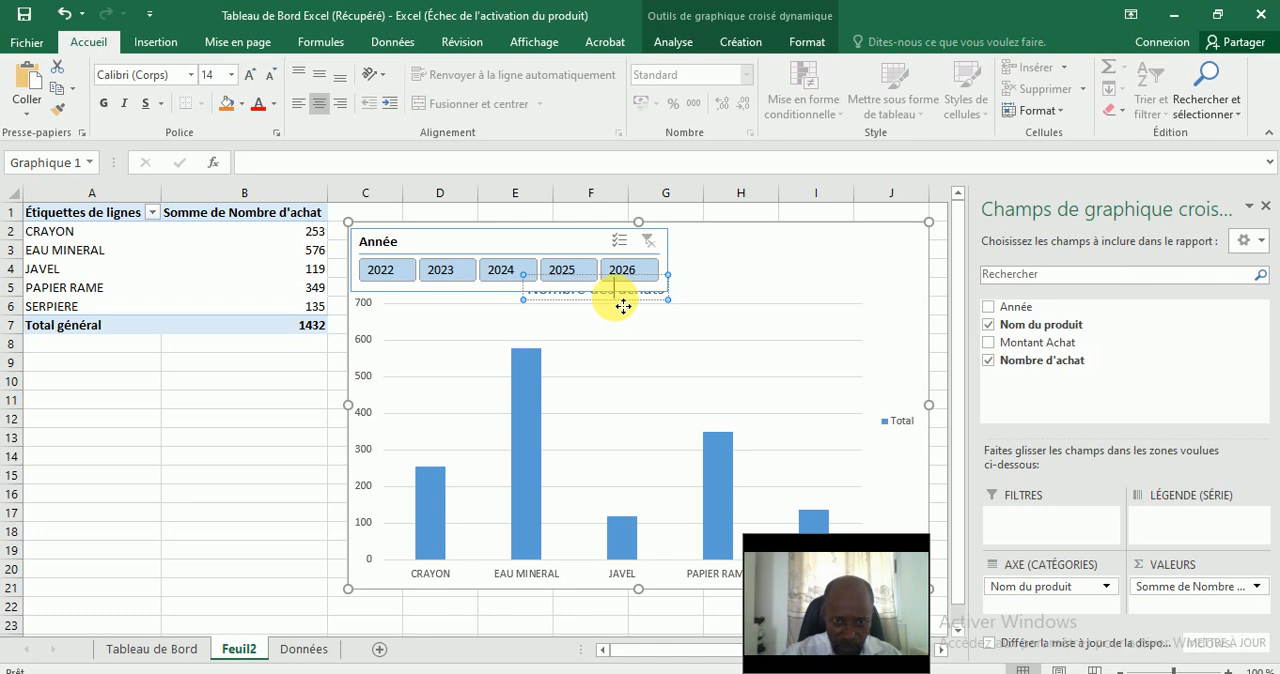
pyautogui.moveTo(623, 309); pyautogui.dragTo(772, 292)
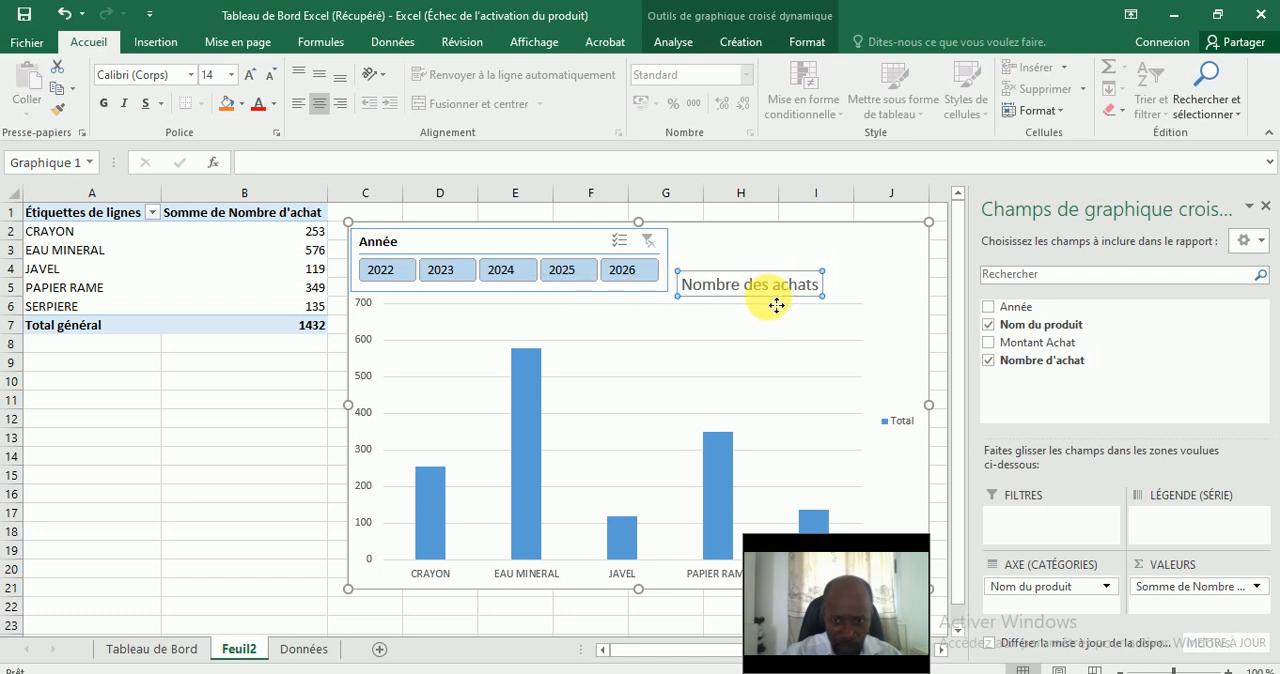
# Delete the "Total" legend from the chart and deselect the chart.
pyautogui.click(906, 425)
pyautogui.press('Delete')
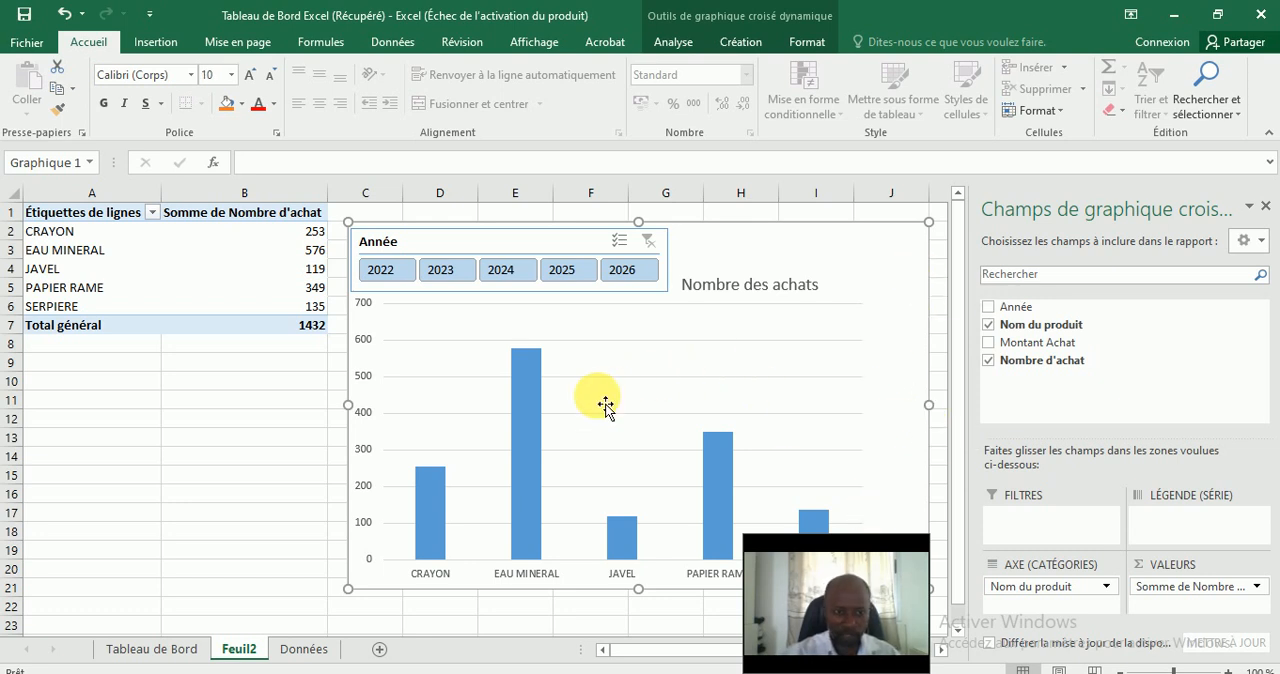
pyautogui.click(300, 407)
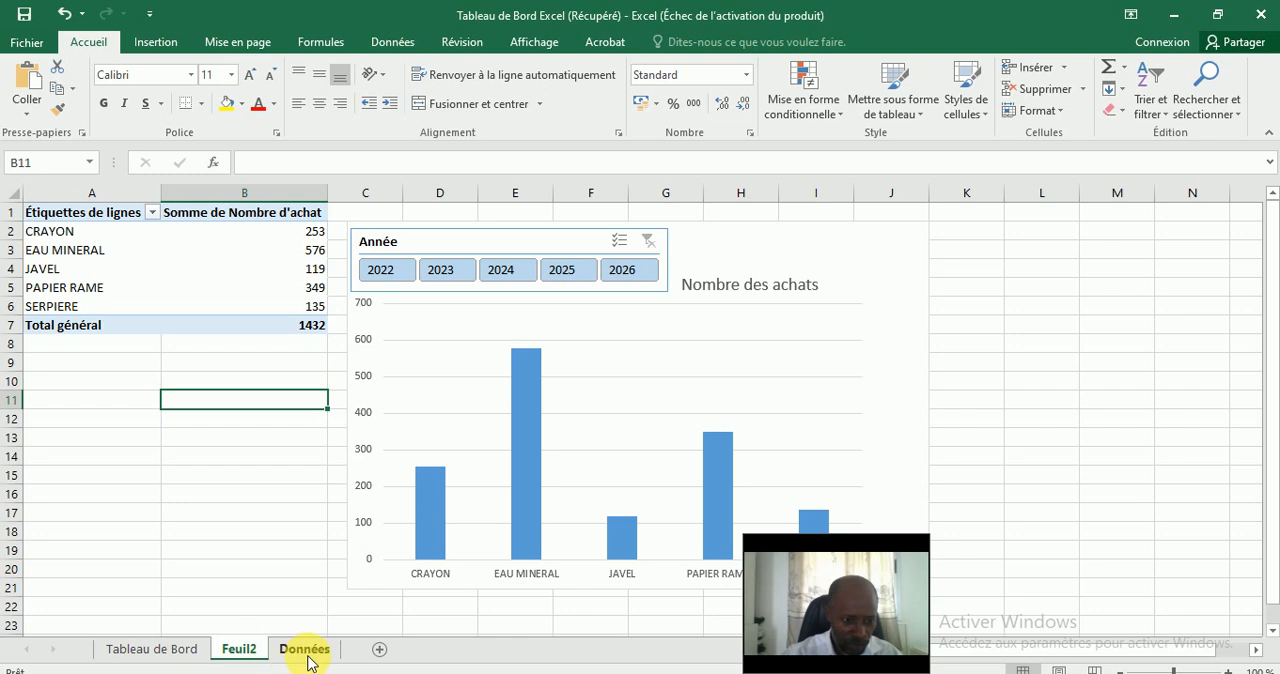
# Add a new worksheet before Données and name it "Tableau de bord 2".
pyautogui.click(379, 649)
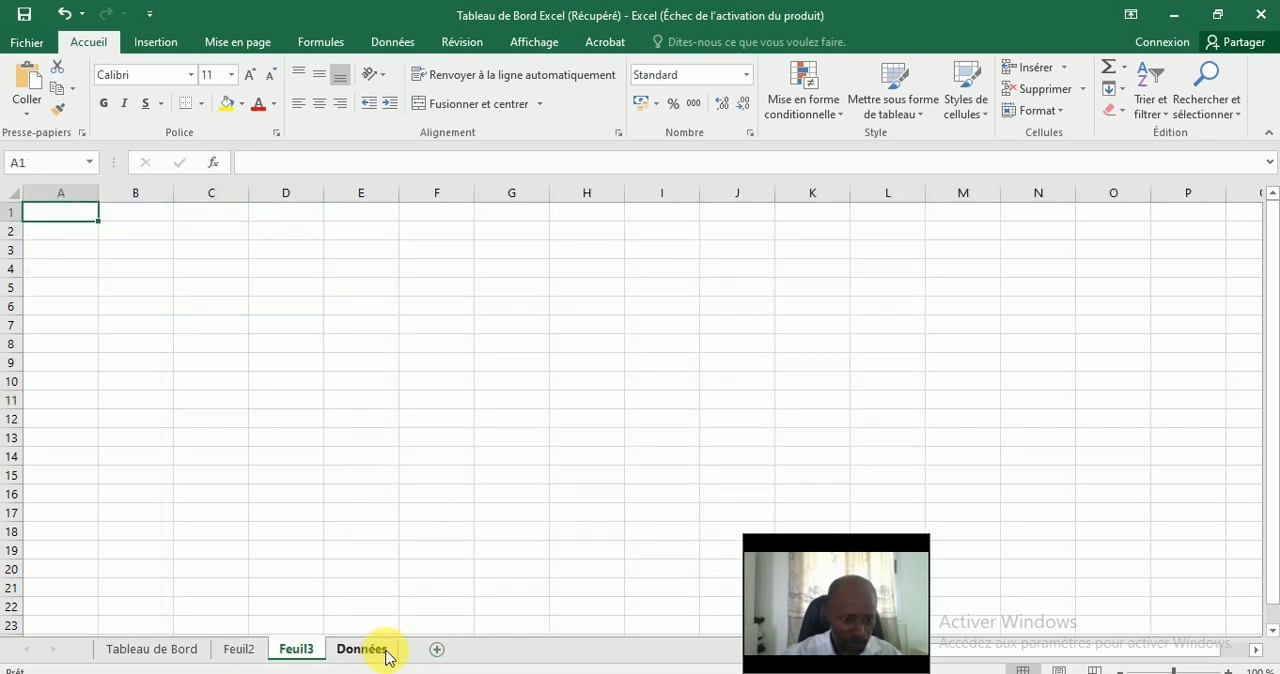
pyautogui.doubleClick(298, 650)
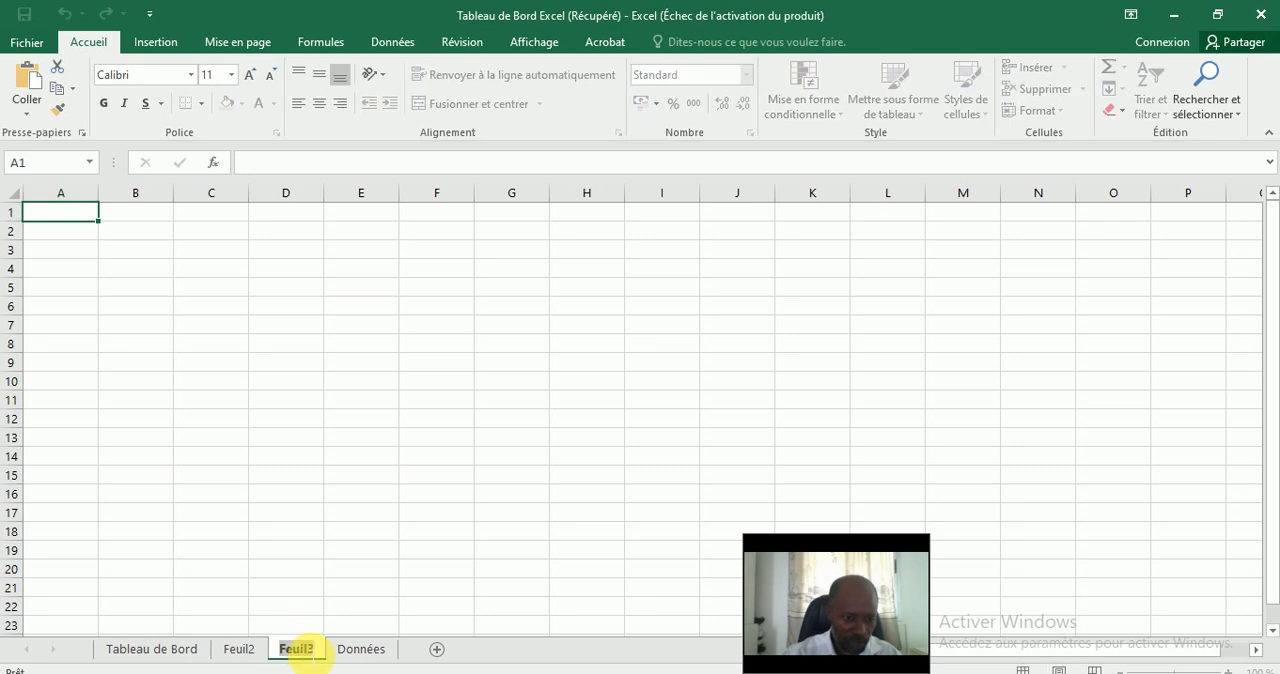
pyautogui.write('Ta')
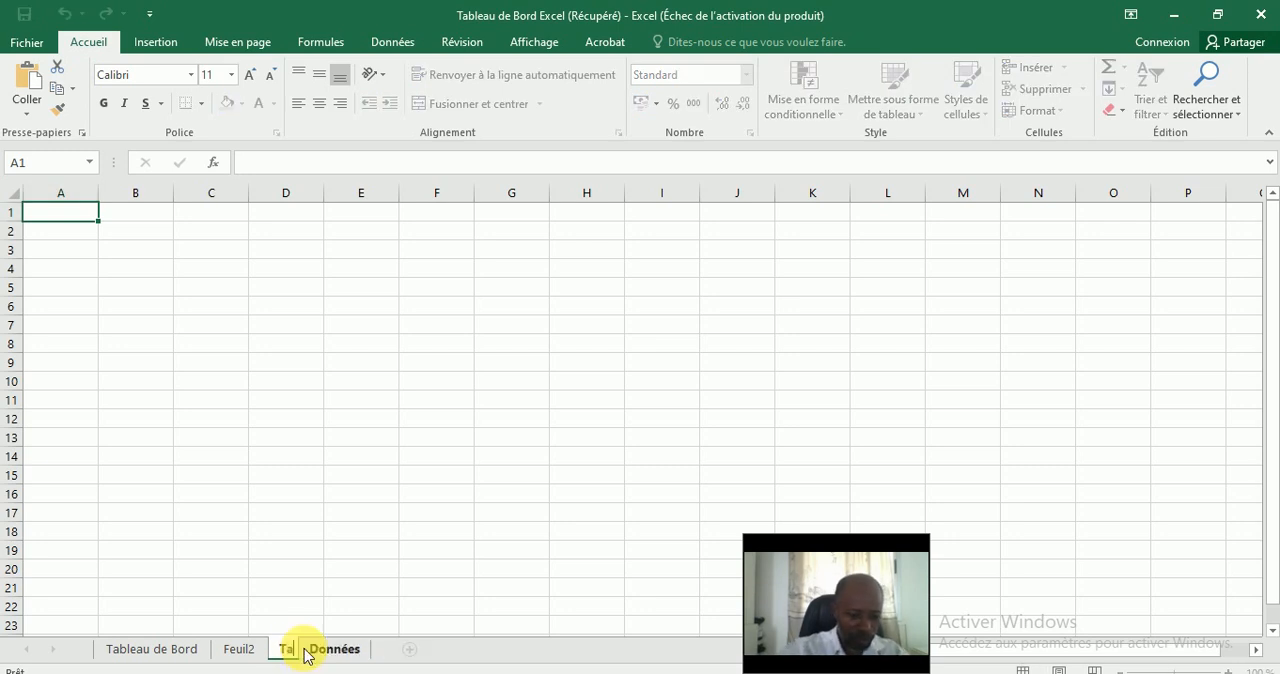
pyautogui.write('bleau de')
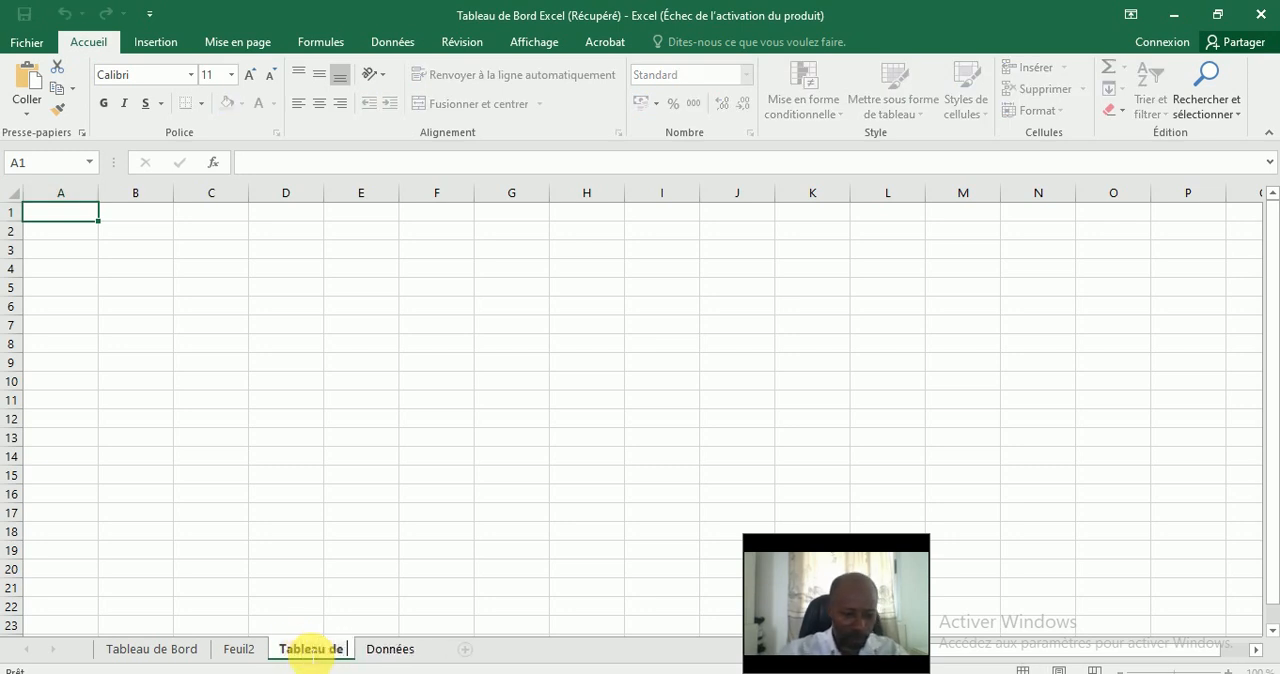
pyautogui.write(' bord 2')
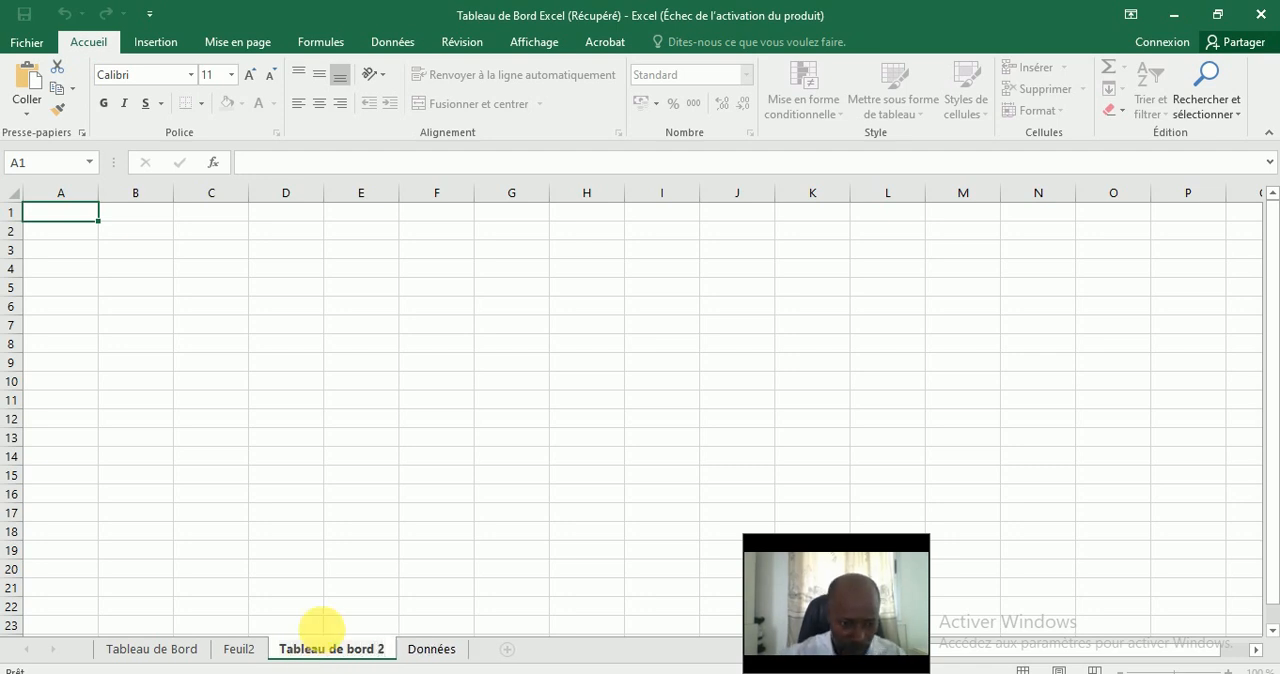
pyautogui.press('Return')
pyautogui.click(361, 568)
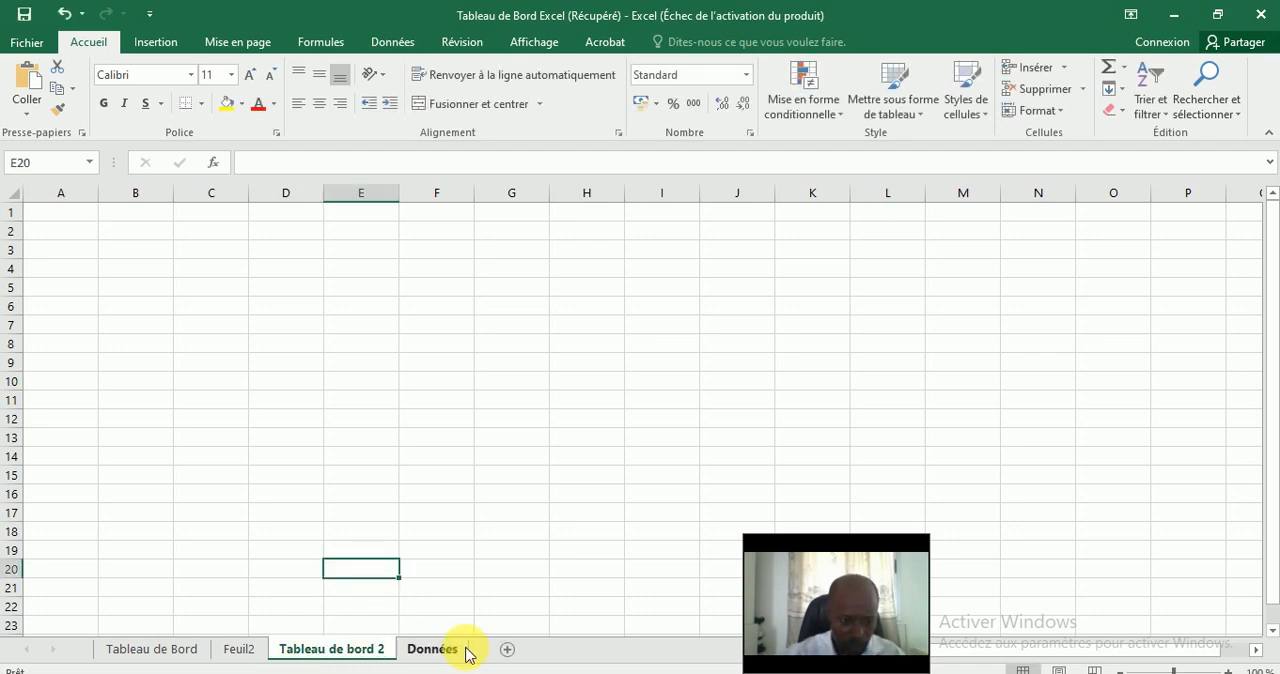
# Copy the chart together with its Année slicer from Feuil2 to the Tableau de bord 2 sheet, placing them at cell A1.
pyautogui.click(255, 651)
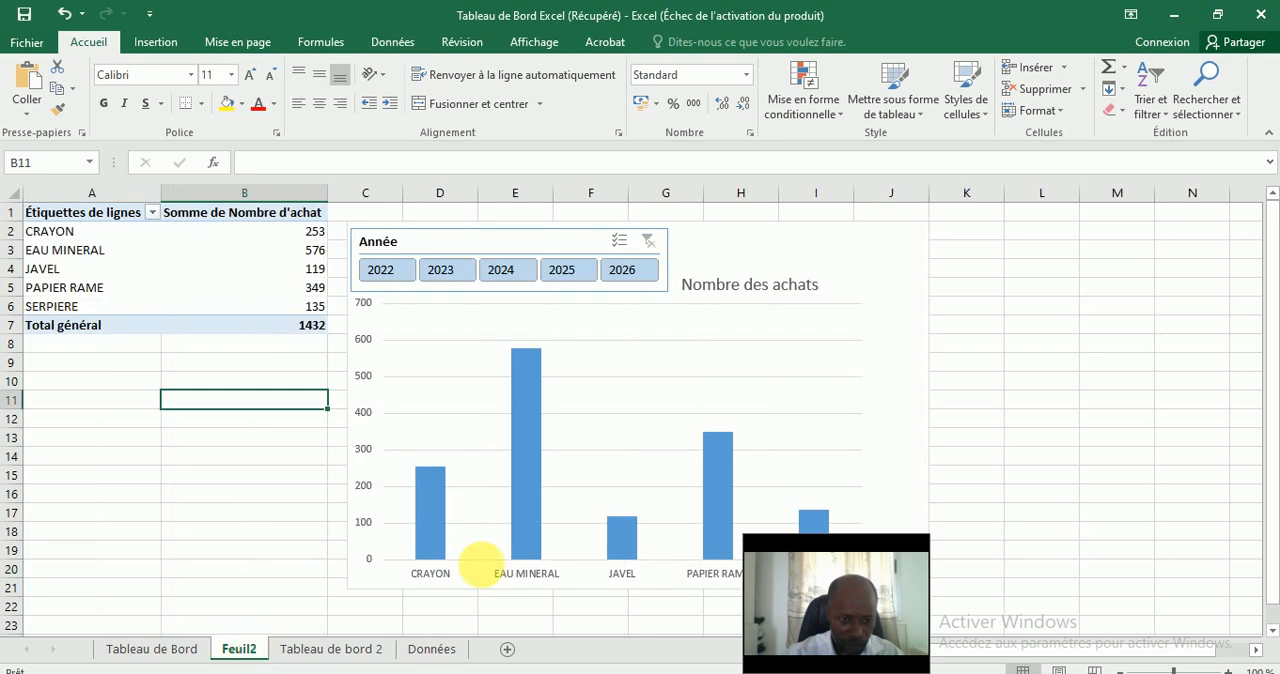
pyautogui.click(886, 248)
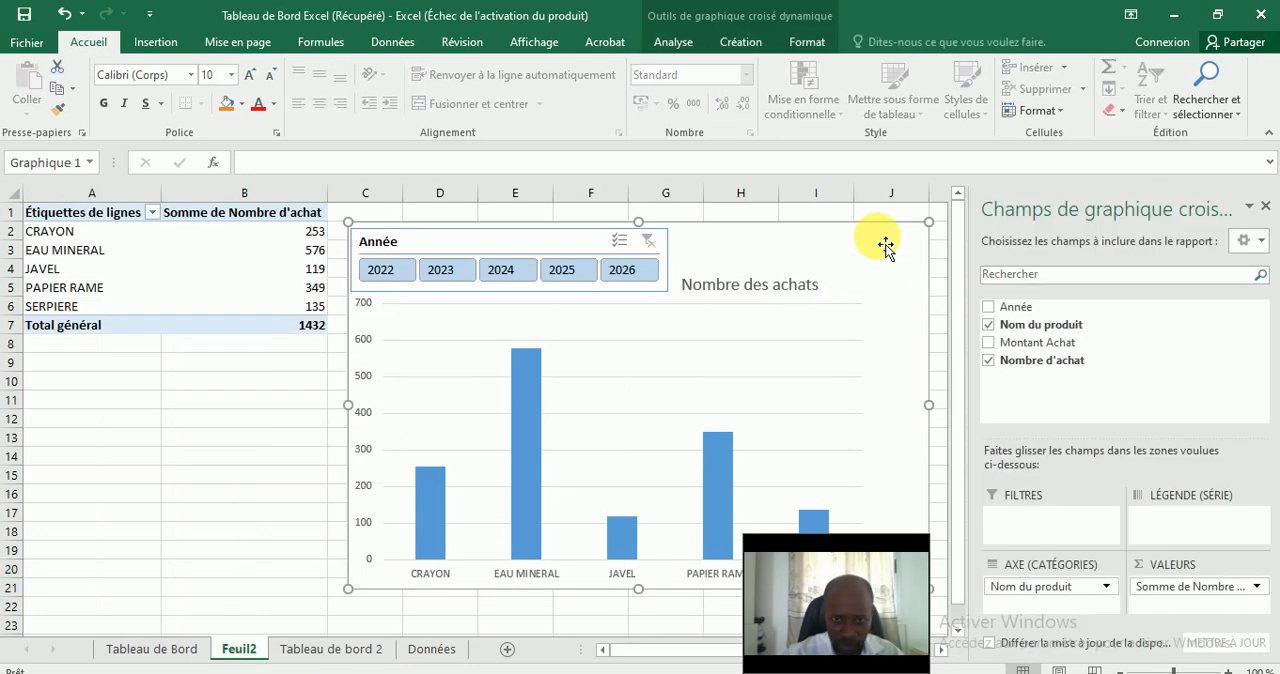
pyautogui.click(580, 246)
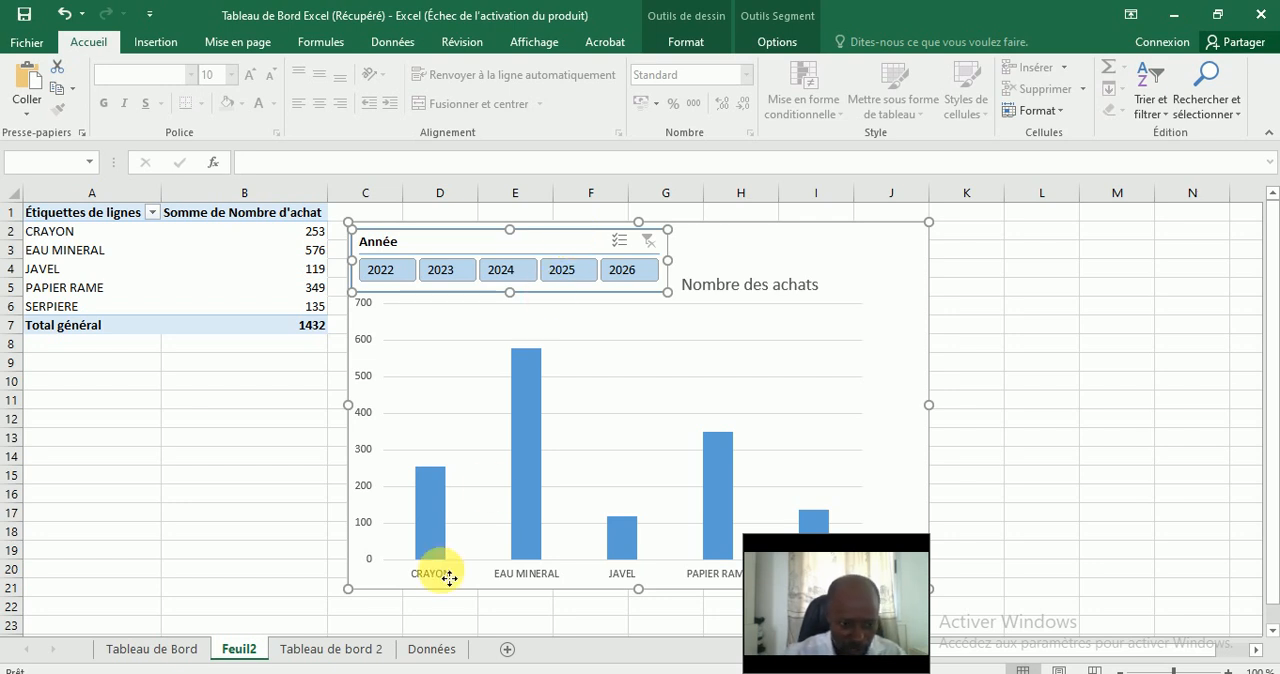
pyautogui.click(343, 651)
pyautogui.click(303, 403)
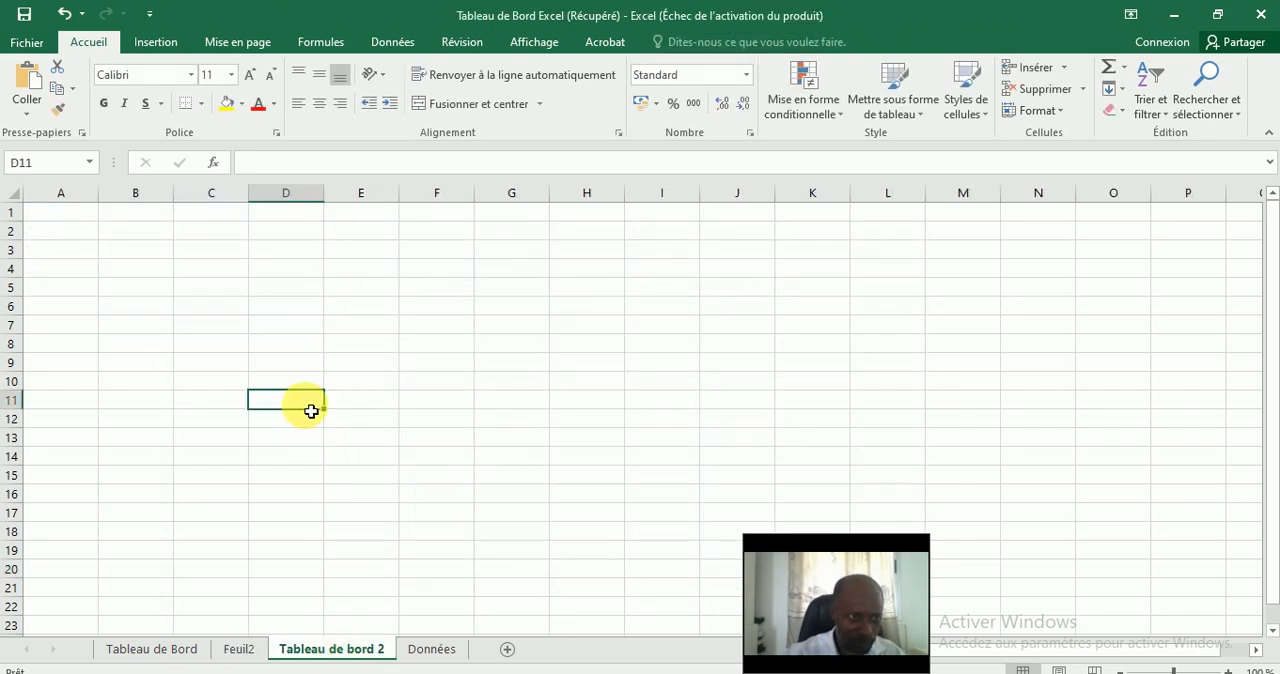
pyautogui.hotkey('ctrl', 'v')
pyautogui.moveTo(375, 403); pyautogui.dragTo(160, 227)
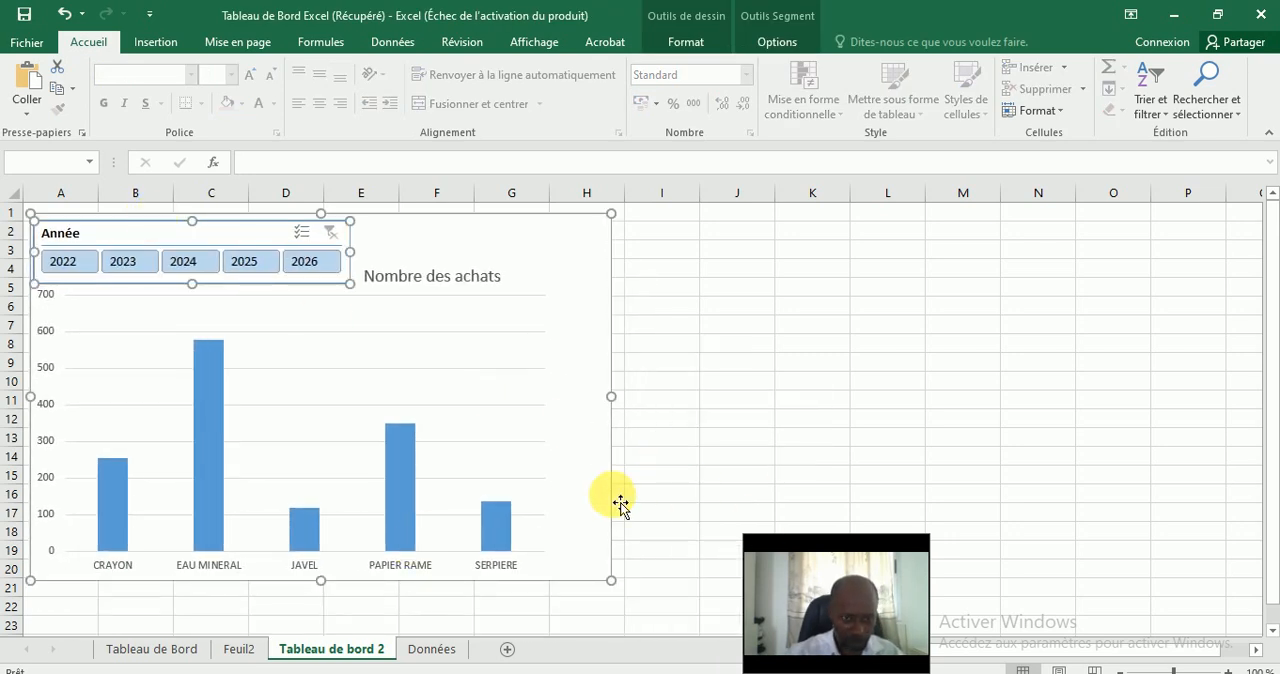
# Reduce the height of the copied chart so that its bottom edge ends at row 15.
pyautogui.click(697, 462)
pyautogui.click(614, 489)
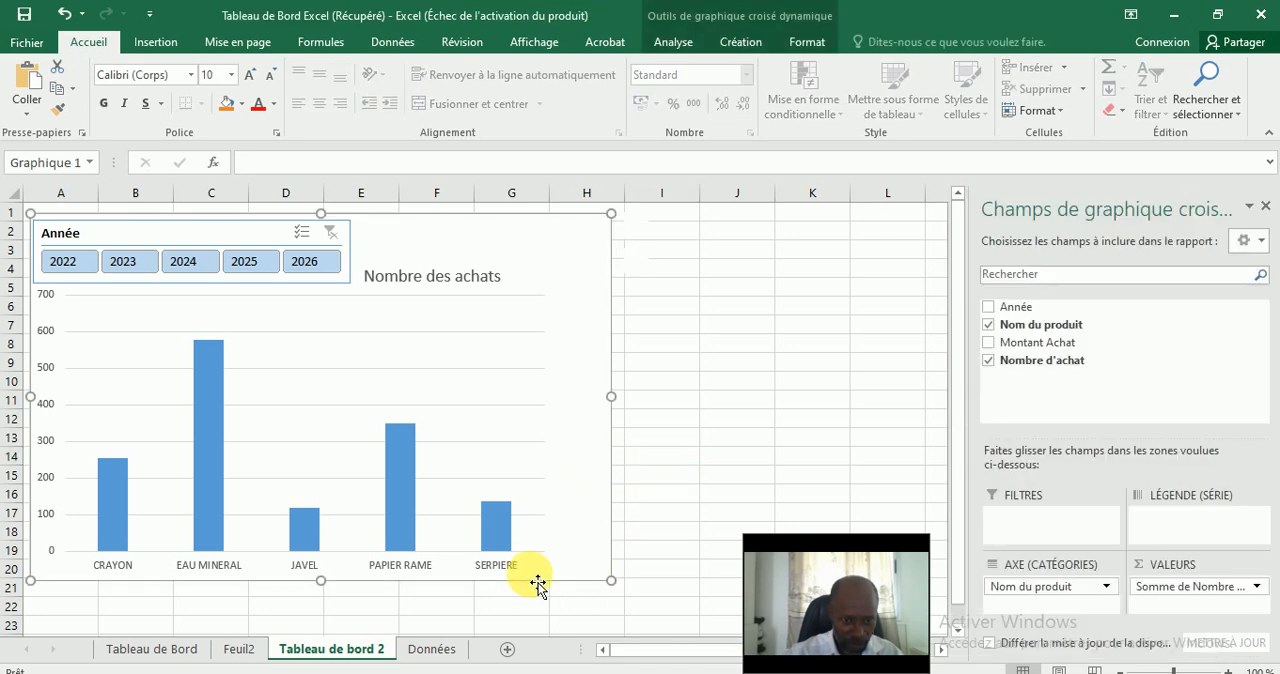
pyautogui.moveTo(324, 592); pyautogui.dragTo(350, 494)
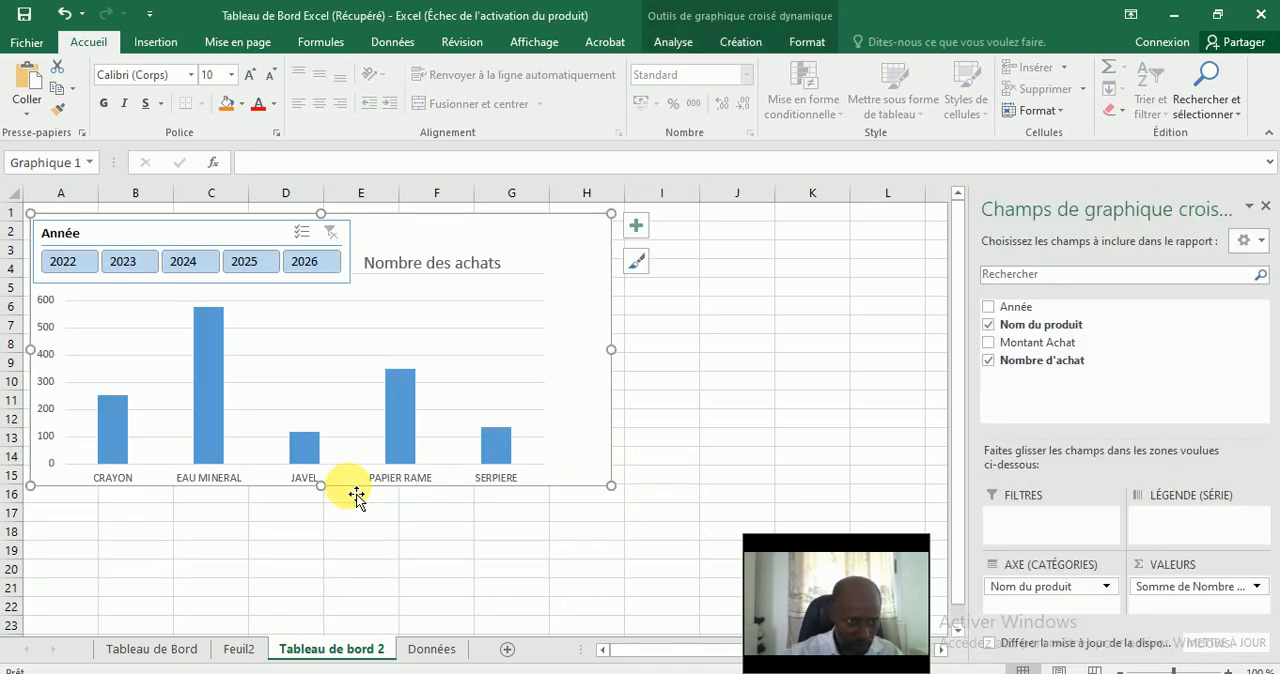
pyautogui.click(782, 364)
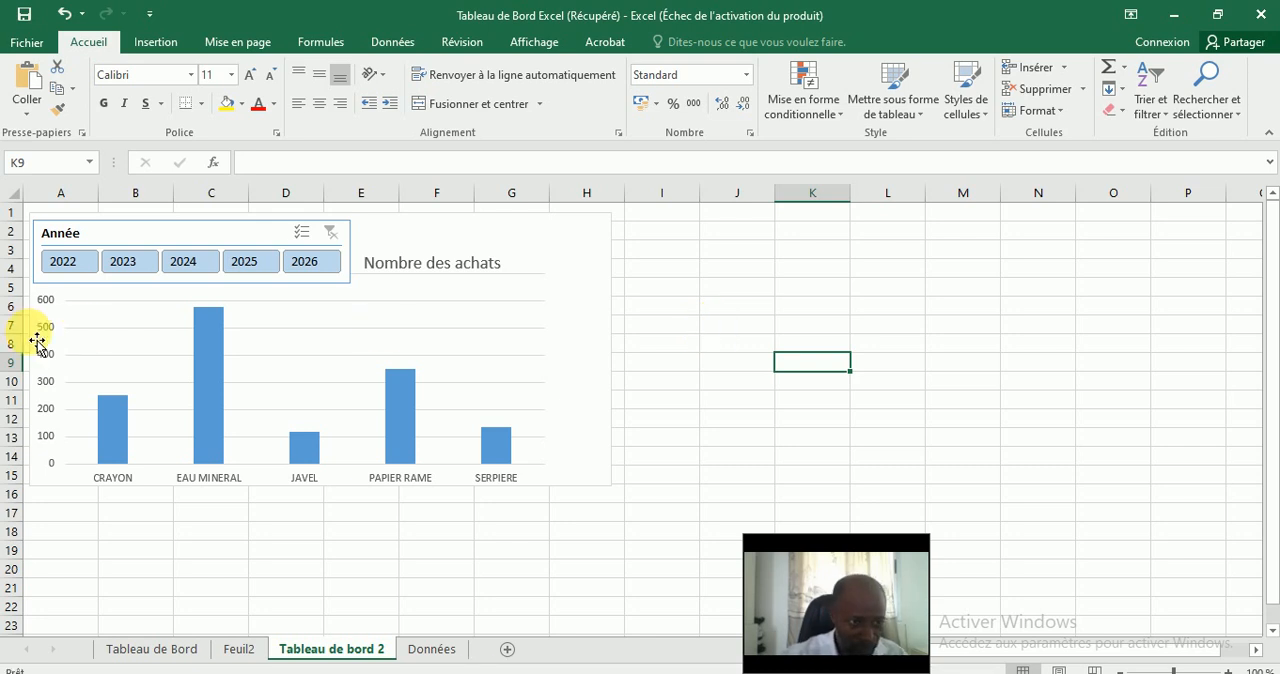
# Test the Année slicer by filtering the chart by single years from 2022 to 2026, leaving 2026 selected.
pyautogui.click(72, 270)
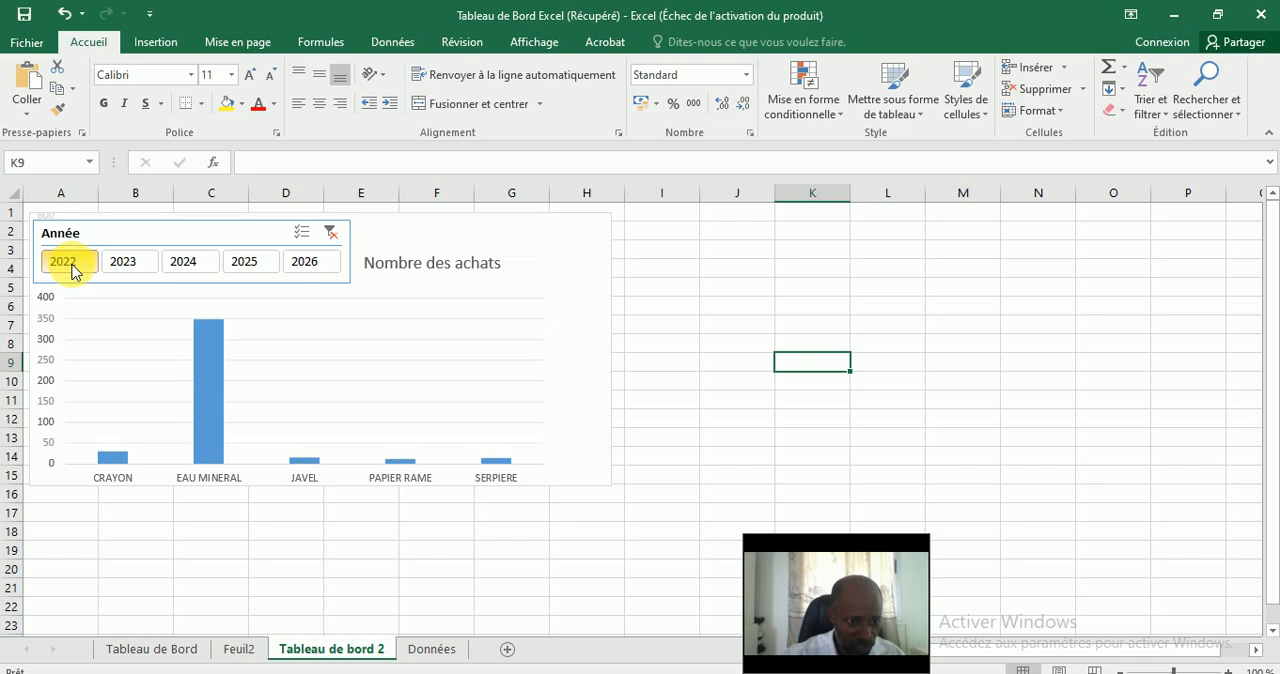
pyautogui.click(122, 268)
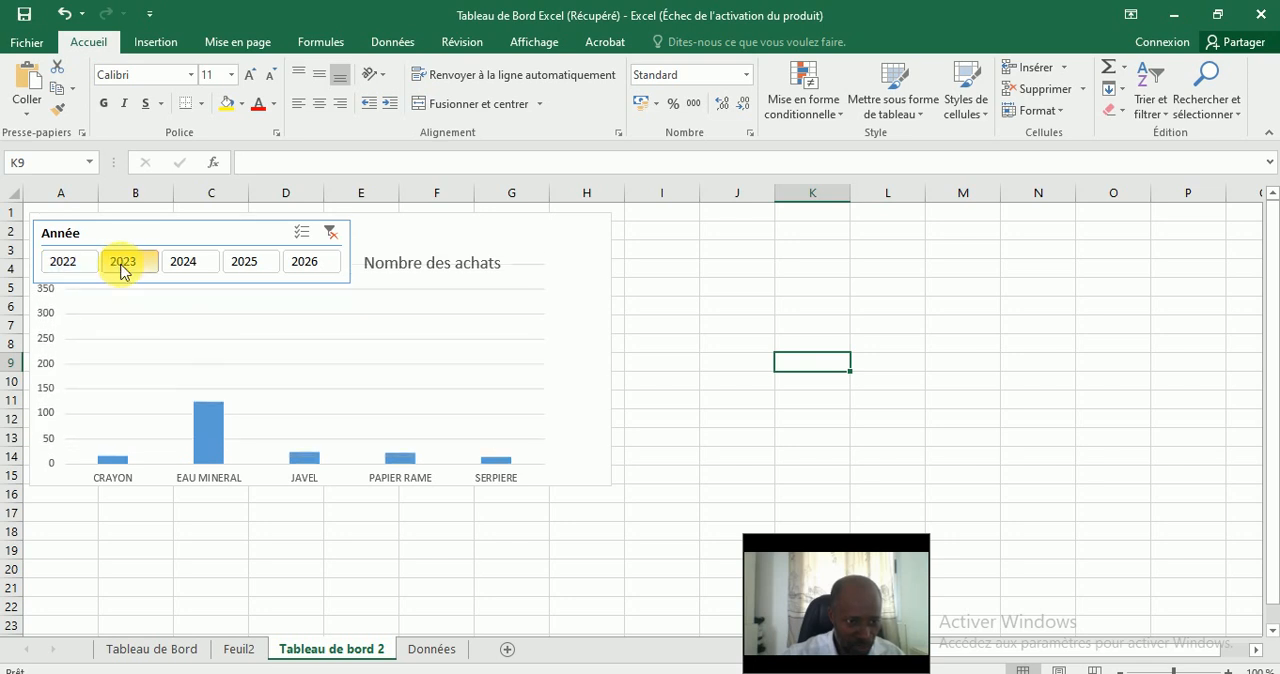
pyautogui.click(195, 263)
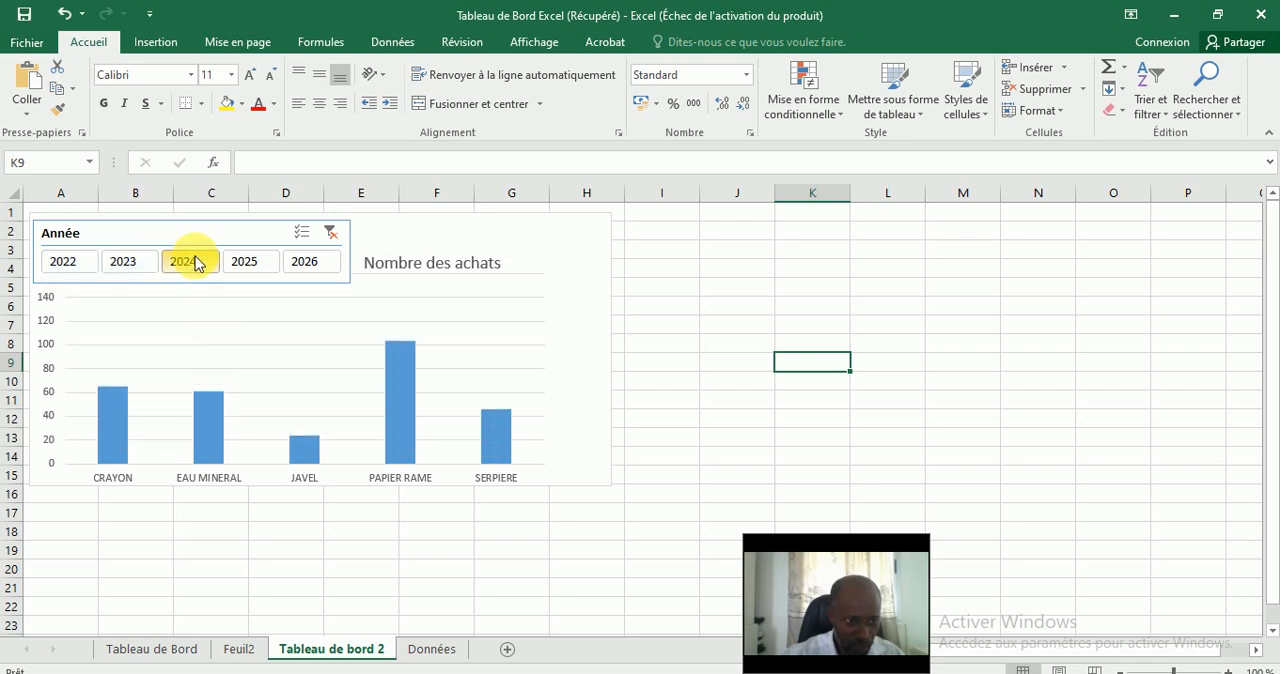
pyautogui.click(250, 263)
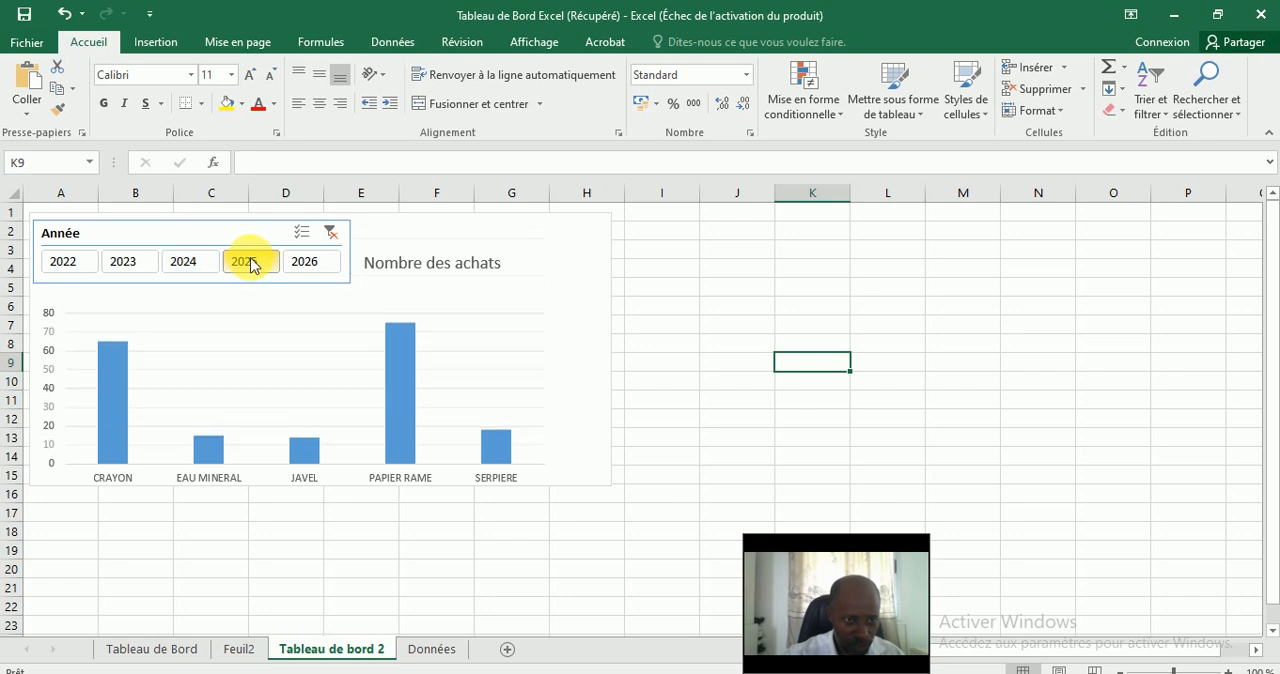
pyautogui.click(309, 272)
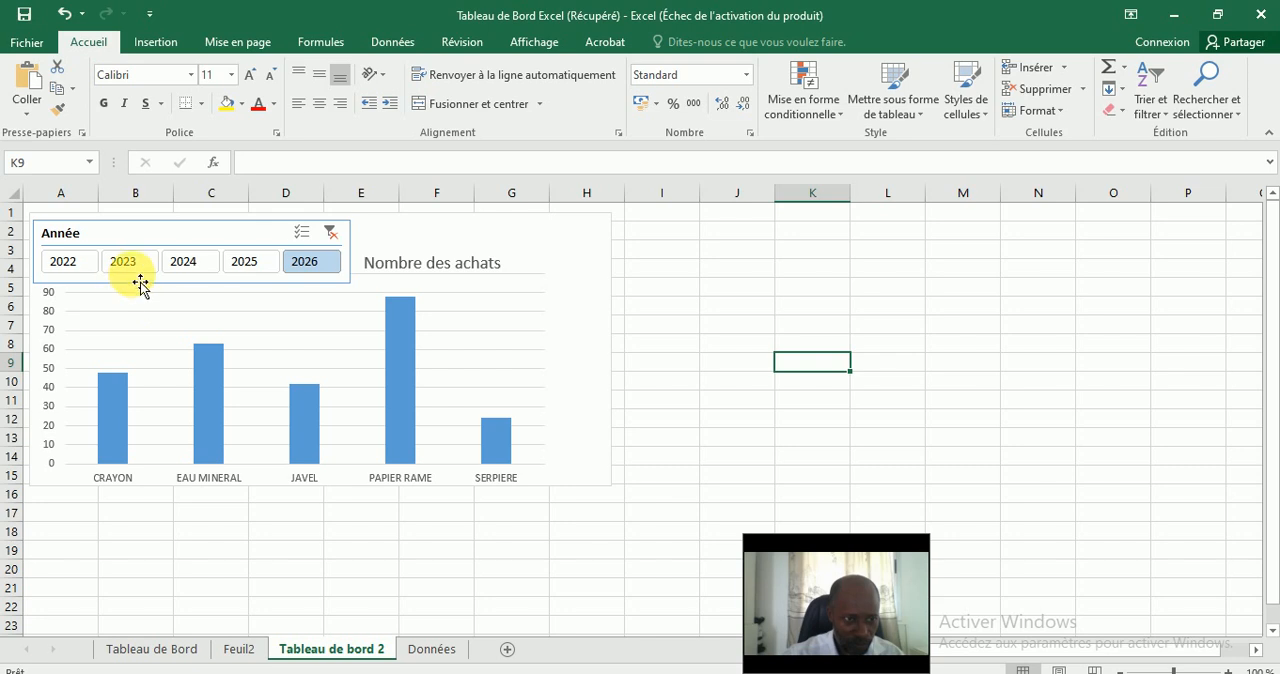
pyautogui.click(78, 268)
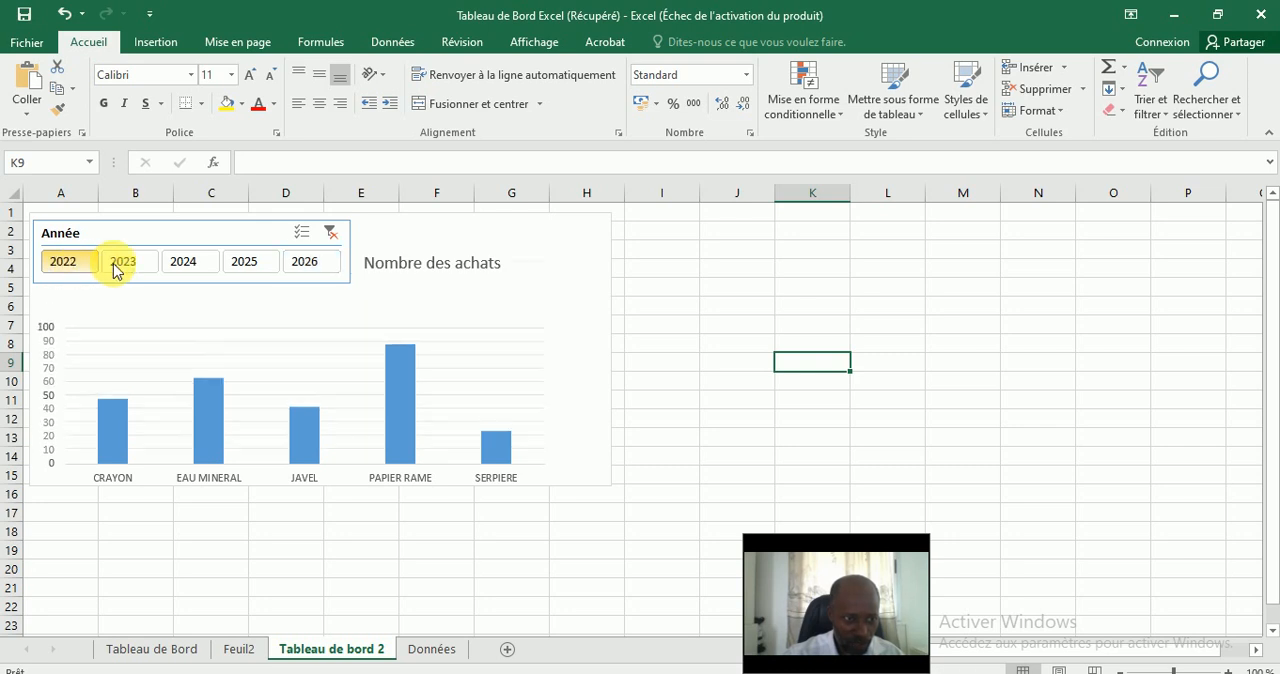
pyautogui.click(134, 268)
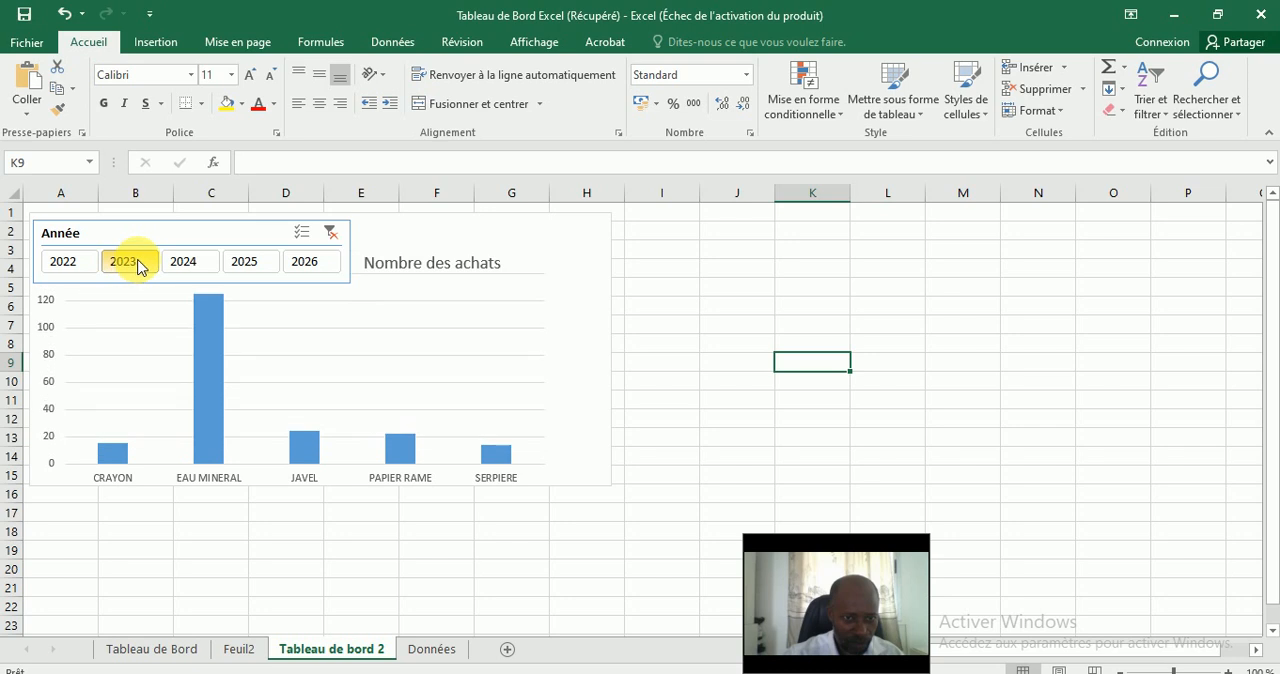
pyautogui.click(182, 266)
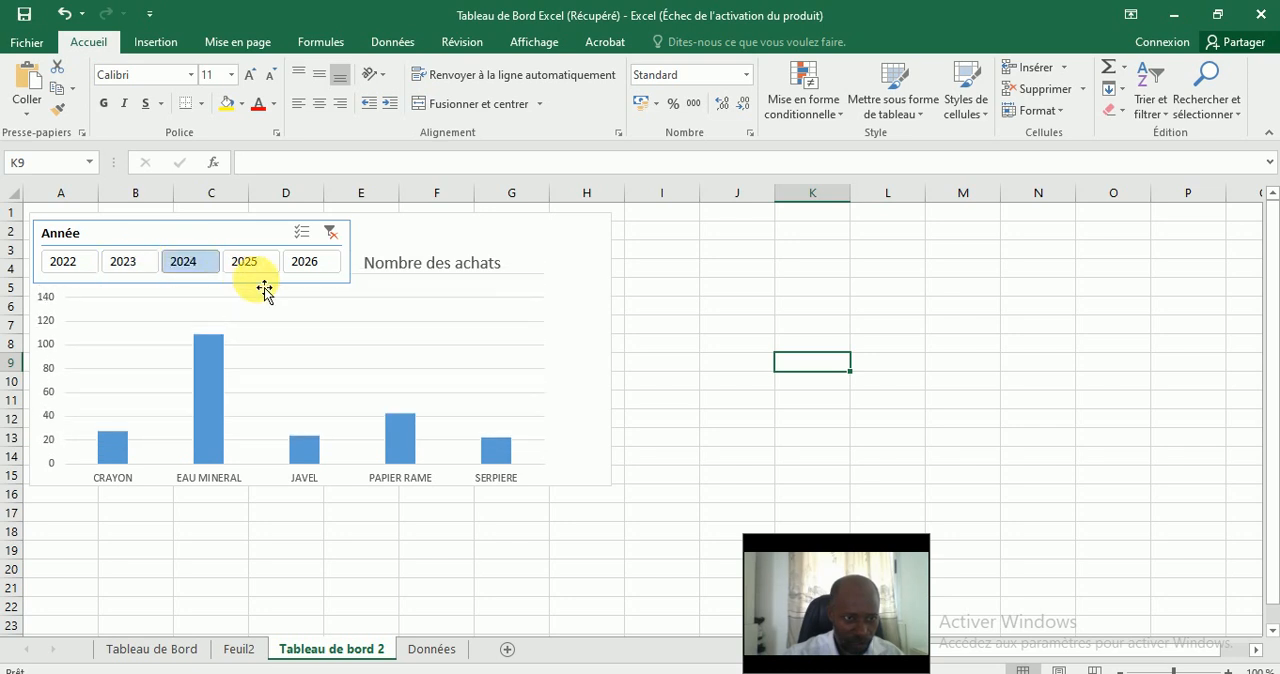
pyautogui.click(306, 272)
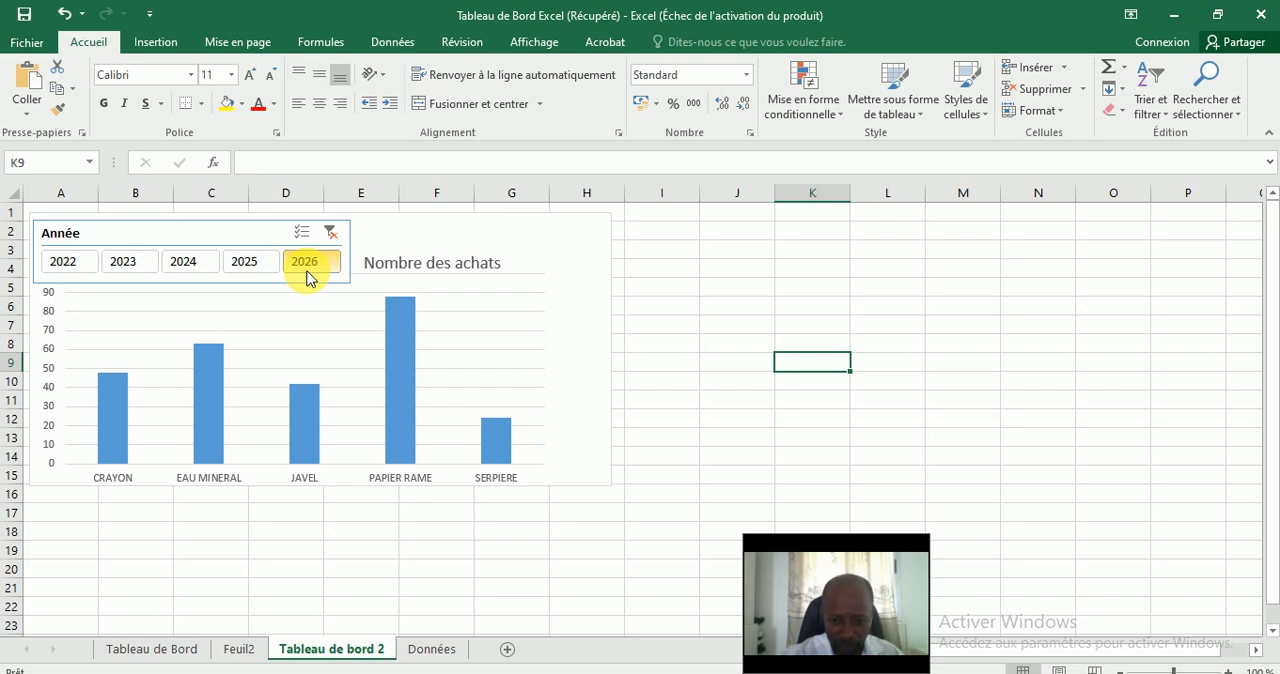
pyautogui.click(553, 396)
pyautogui.click(672, 364)
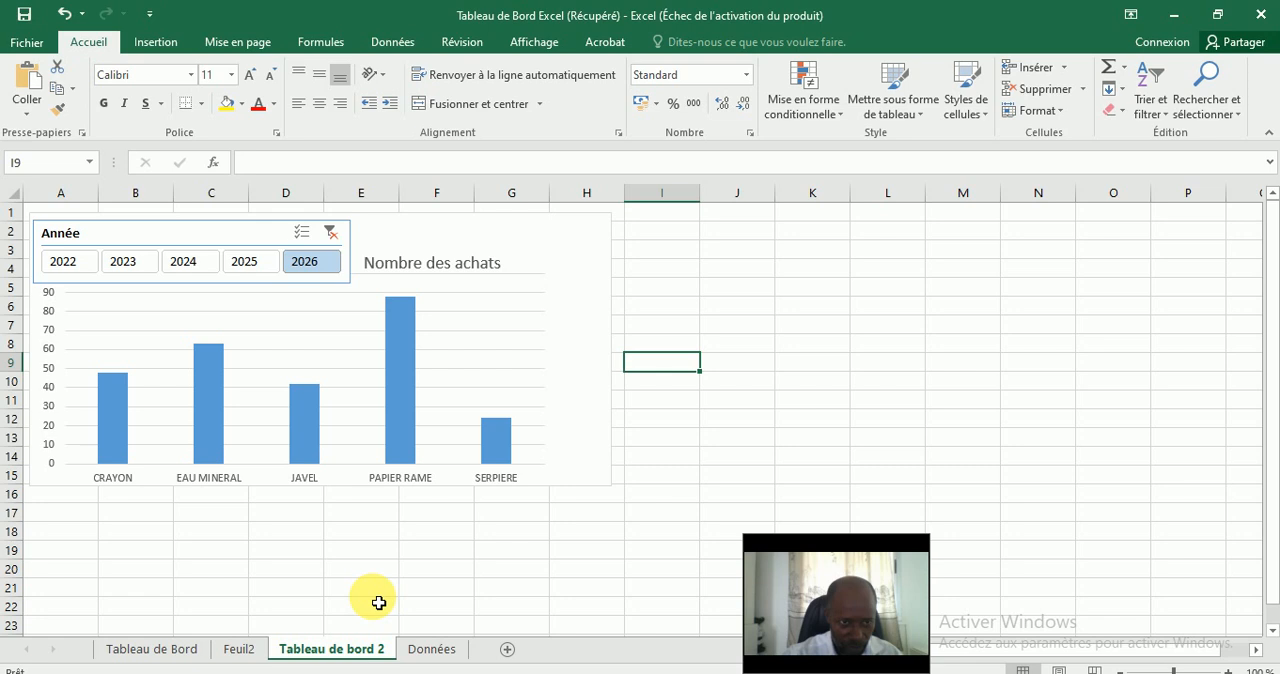
# Insert a pivot chart from the Données table on a new worksheet, plotting the sum of Montant Achat by Nom du produit.
pyautogui.click(430, 649)
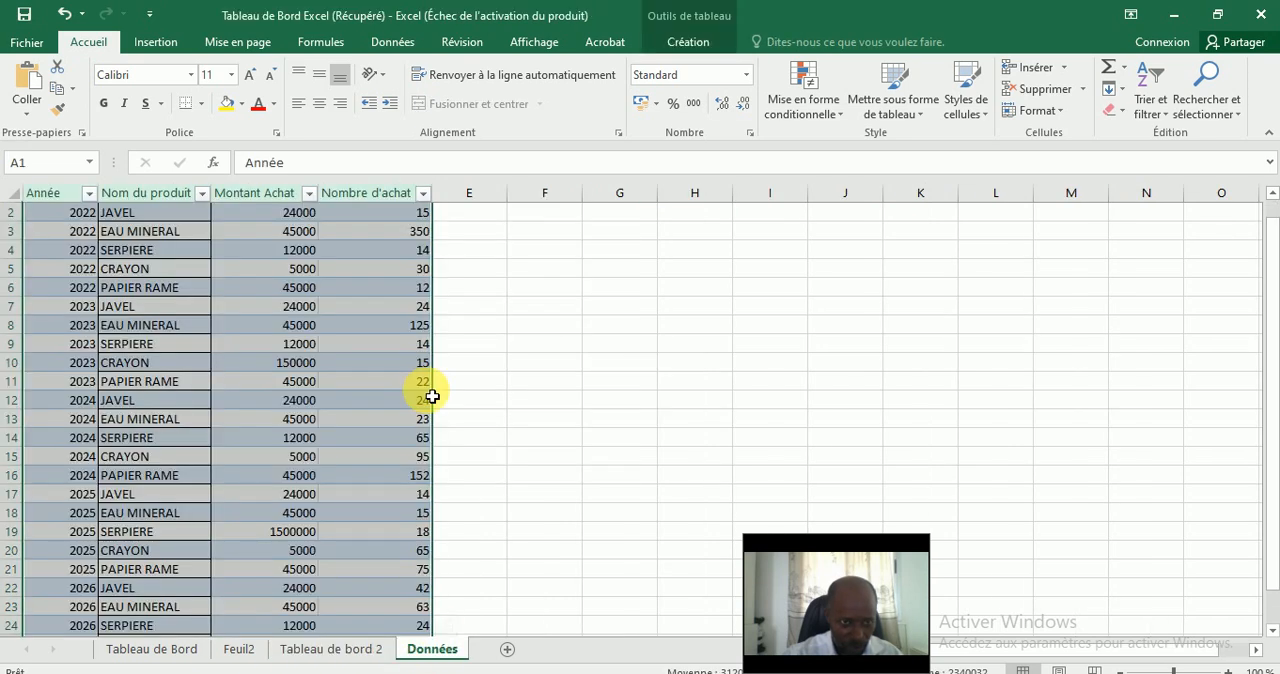
pyautogui.click(152, 43)
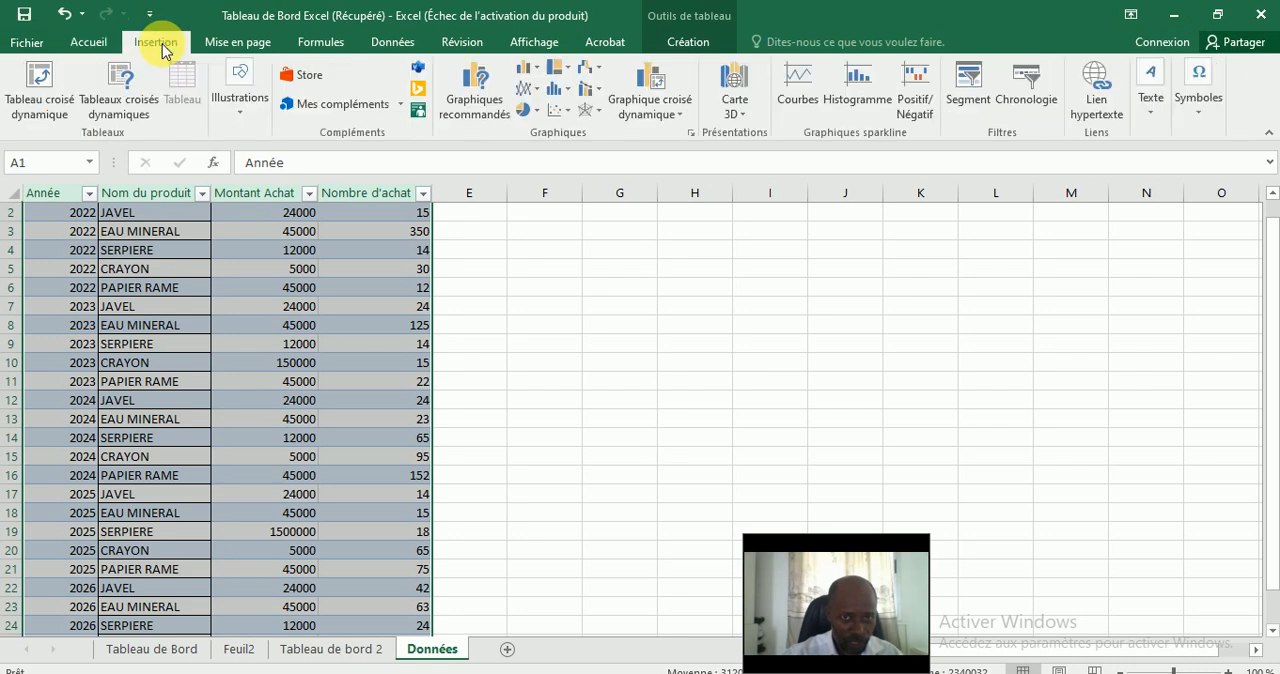
pyautogui.click(683, 116)
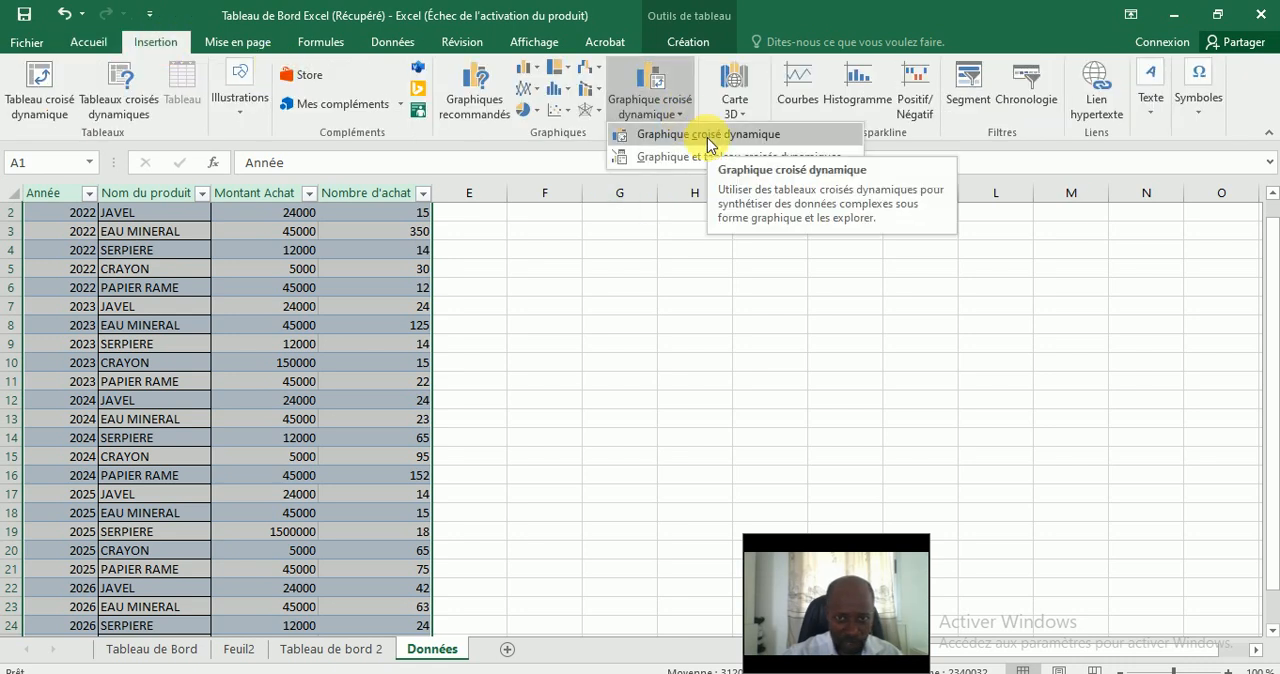
pyautogui.click(708, 138)
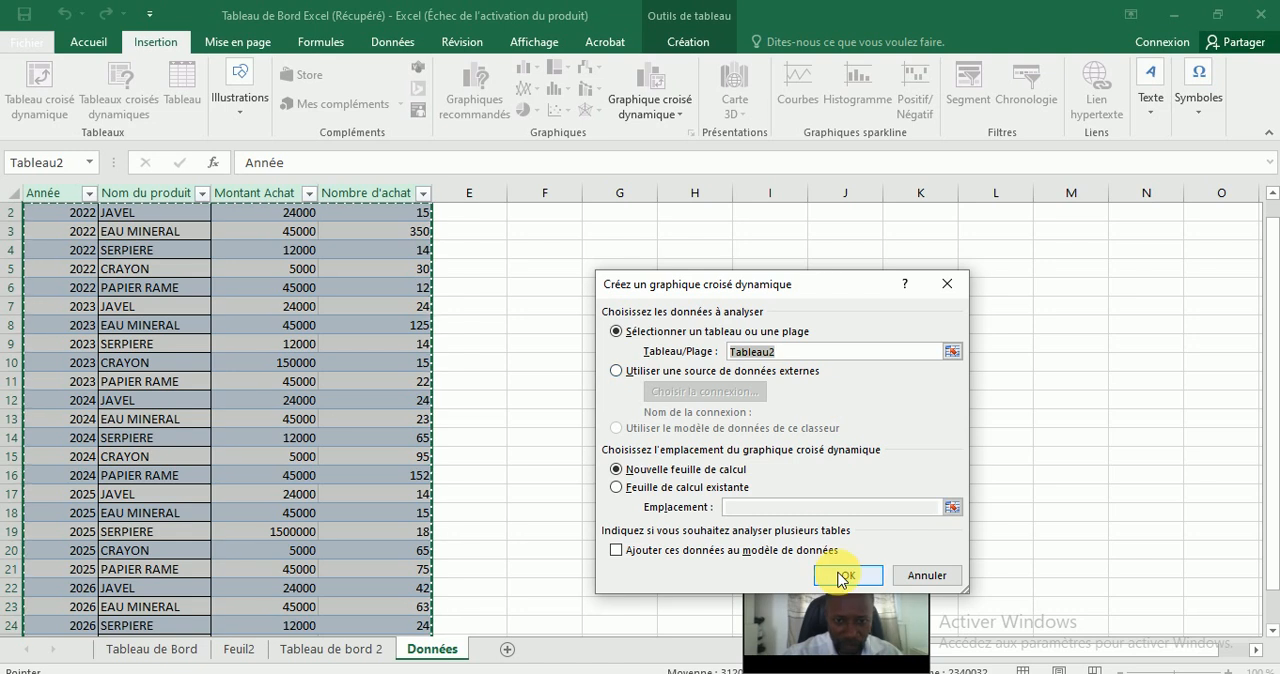
pyautogui.click(838, 575)
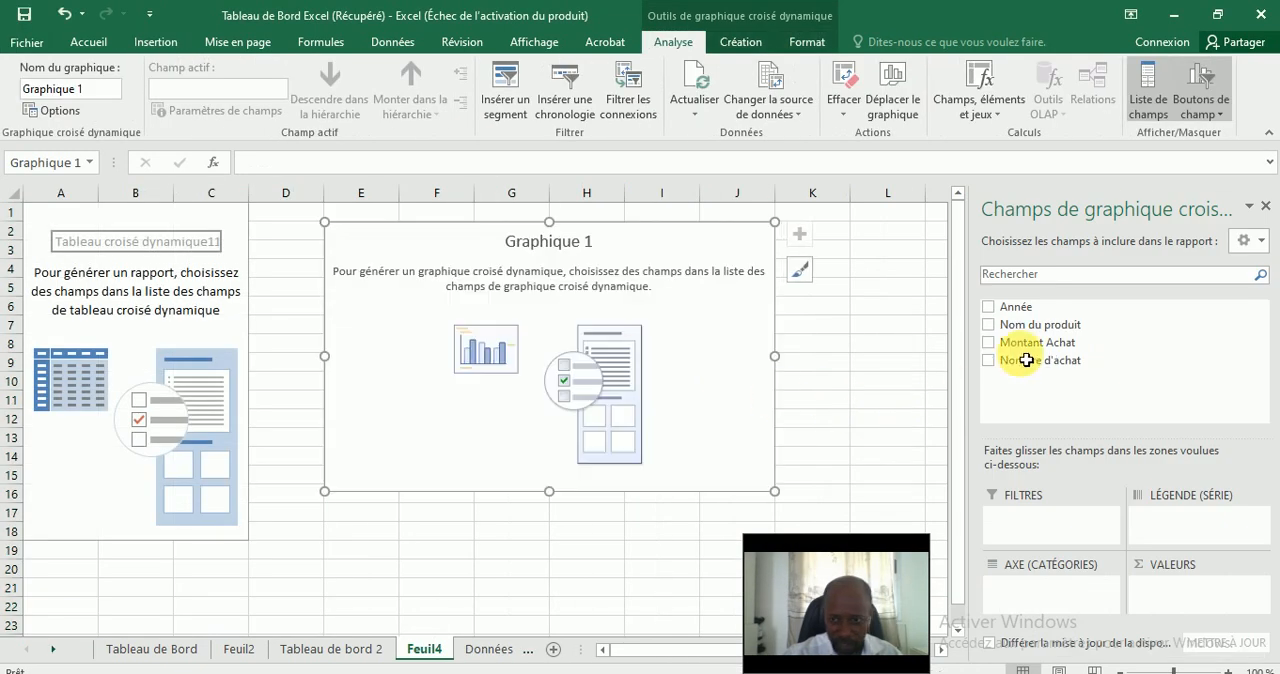
pyautogui.click(988, 326)
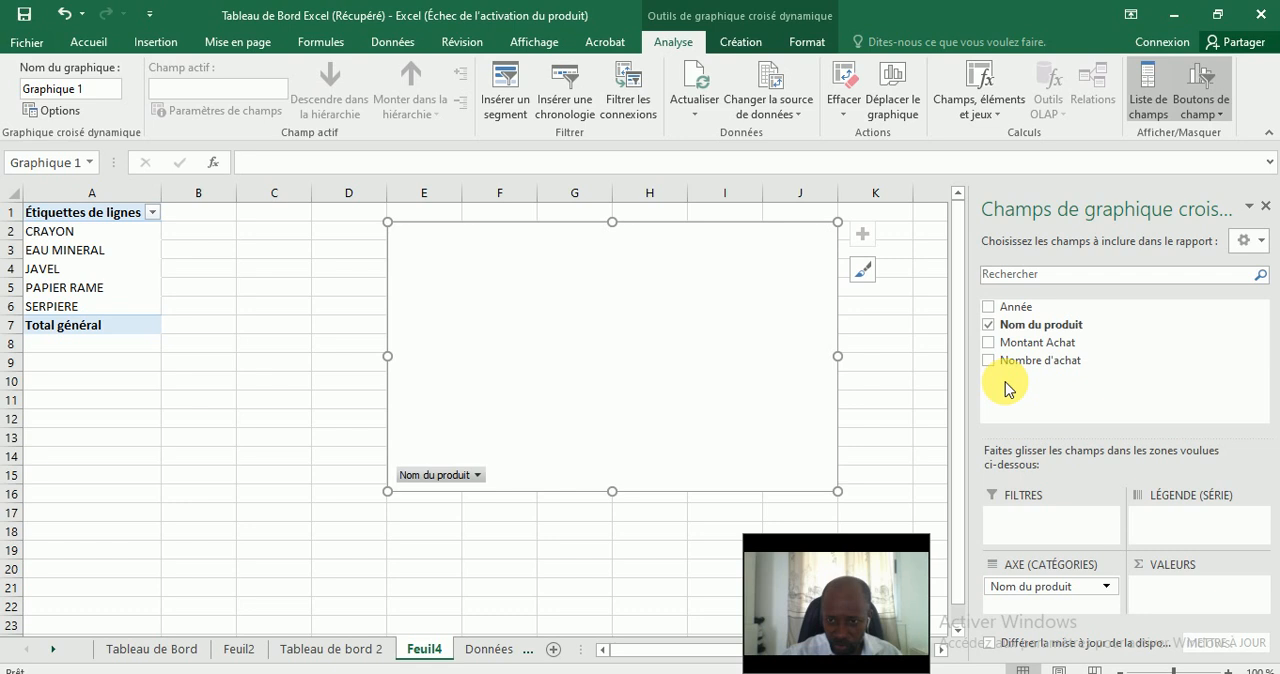
pyautogui.click(989, 344)
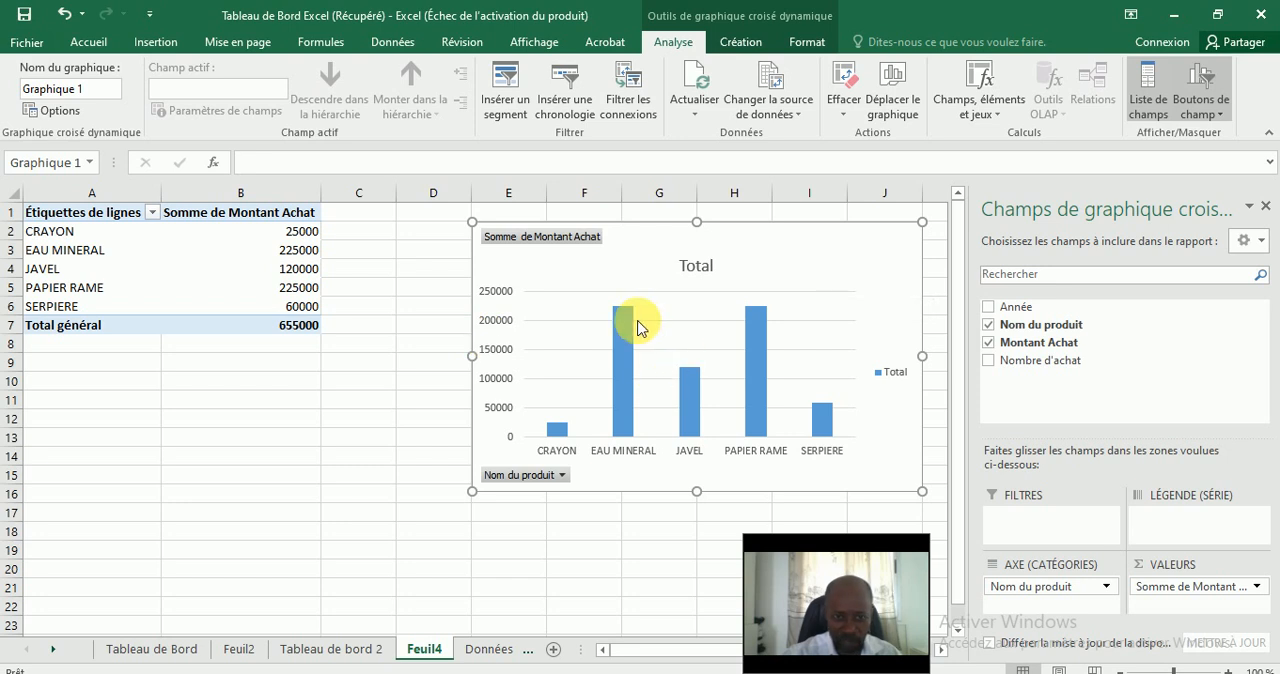
# Change the Montant Achat pivot chart to a basic 2D pie chart.
pyautogui.click(100, 45)
pyautogui.click(175, 45)
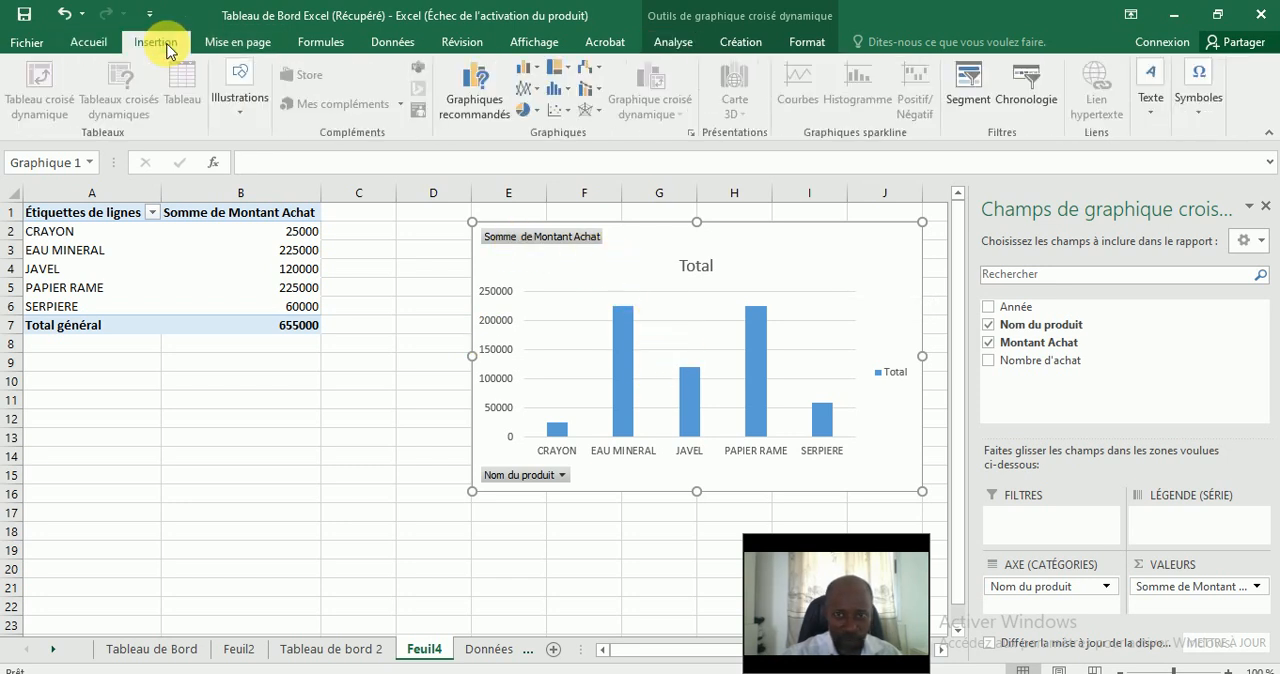
pyautogui.click(537, 114)
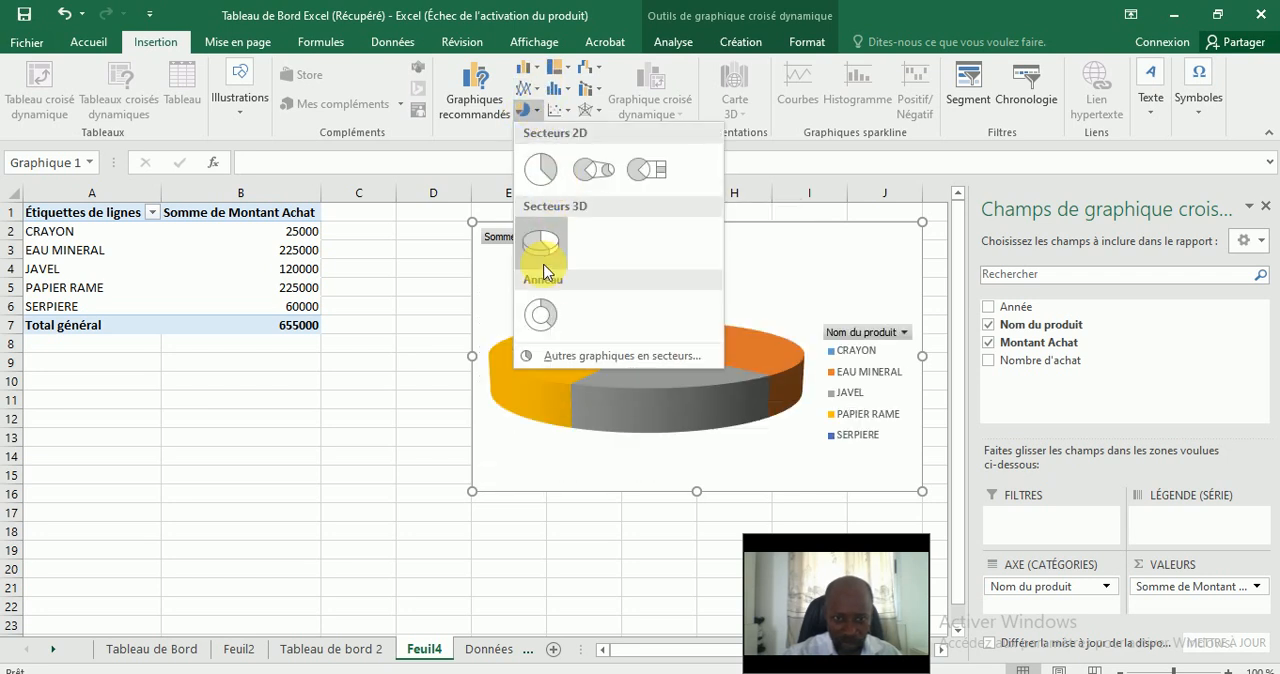
pyautogui.click(540, 170)
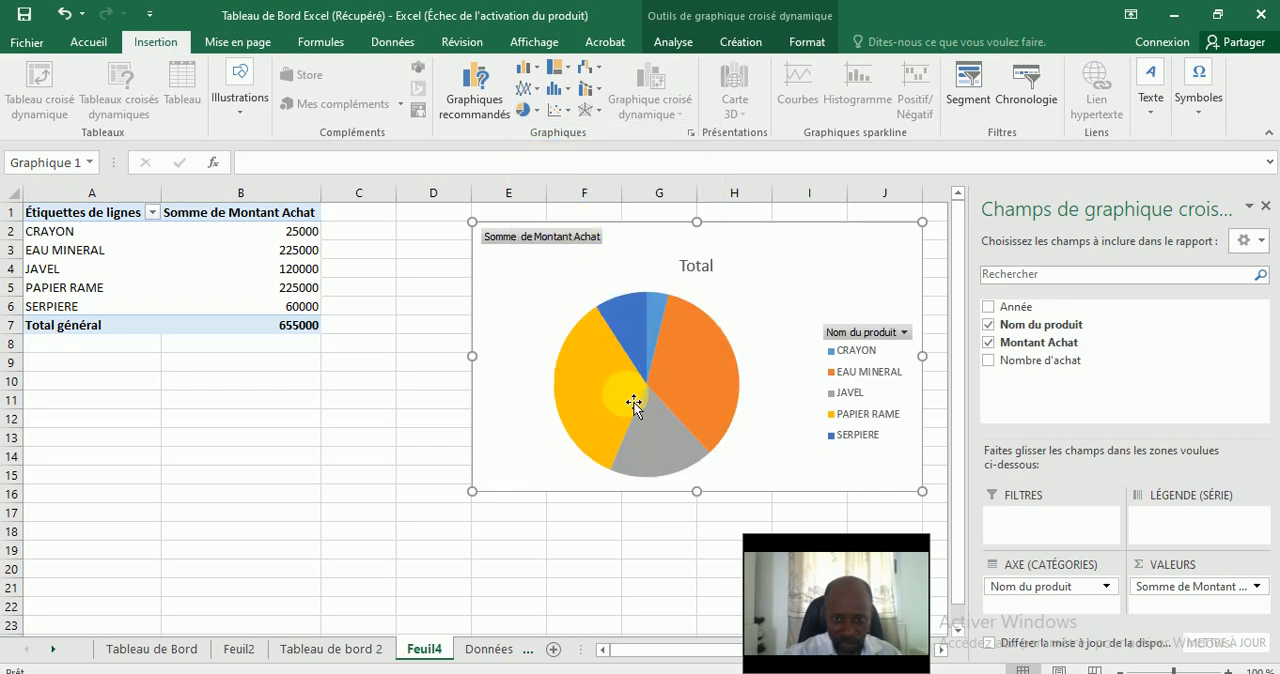
# Add data labels to the slices of the pie chart.
pyautogui.click(647, 333)
pyautogui.rightClick(645, 333)
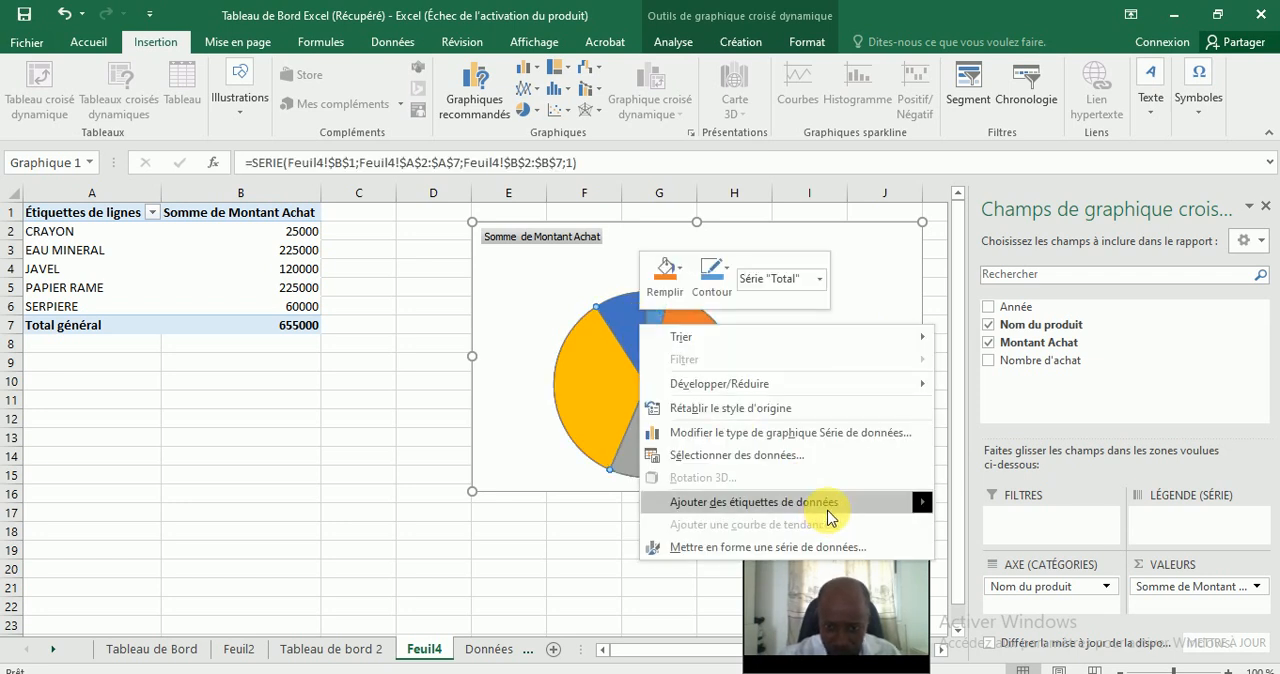
pyautogui.moveTo(835, 505)
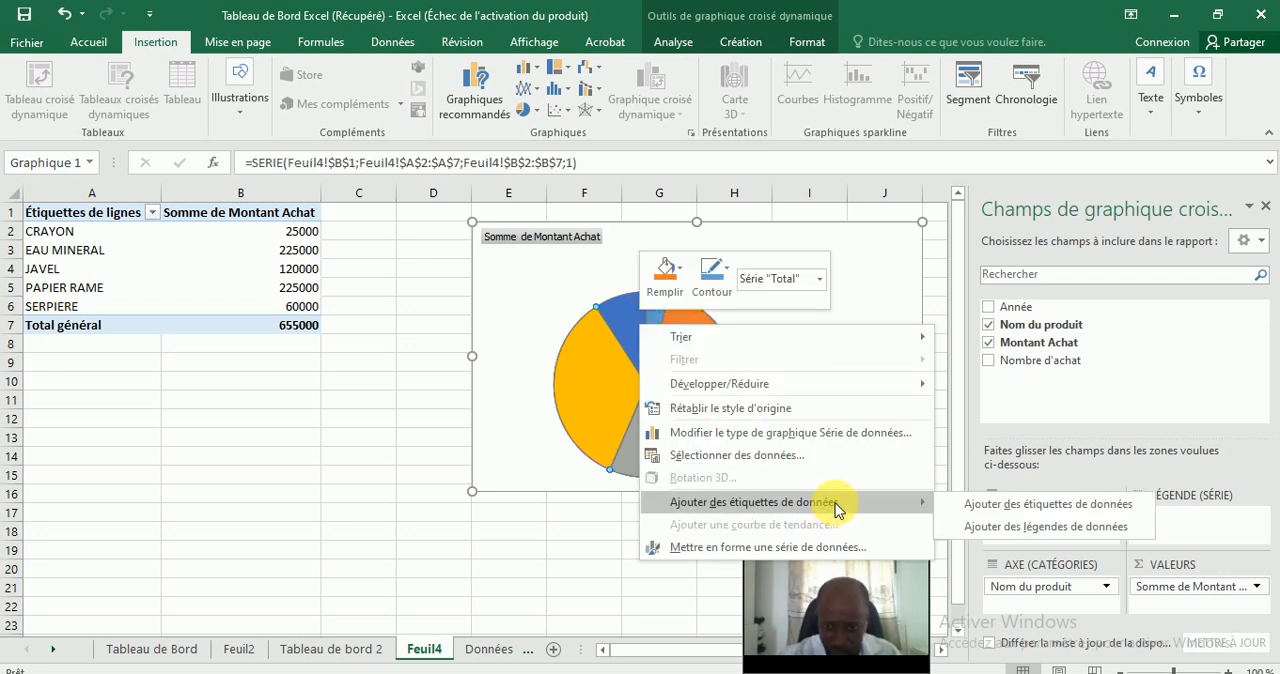
pyautogui.click(1001, 505)
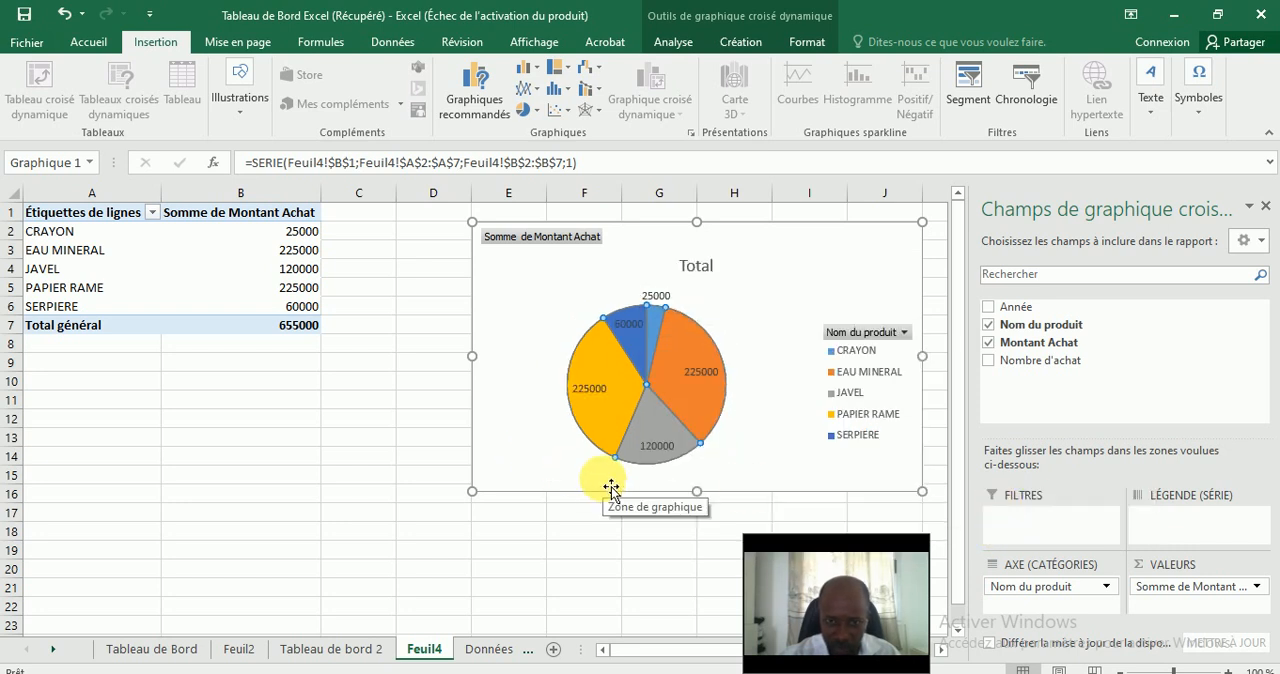
pyautogui.rightClick(703, 346)
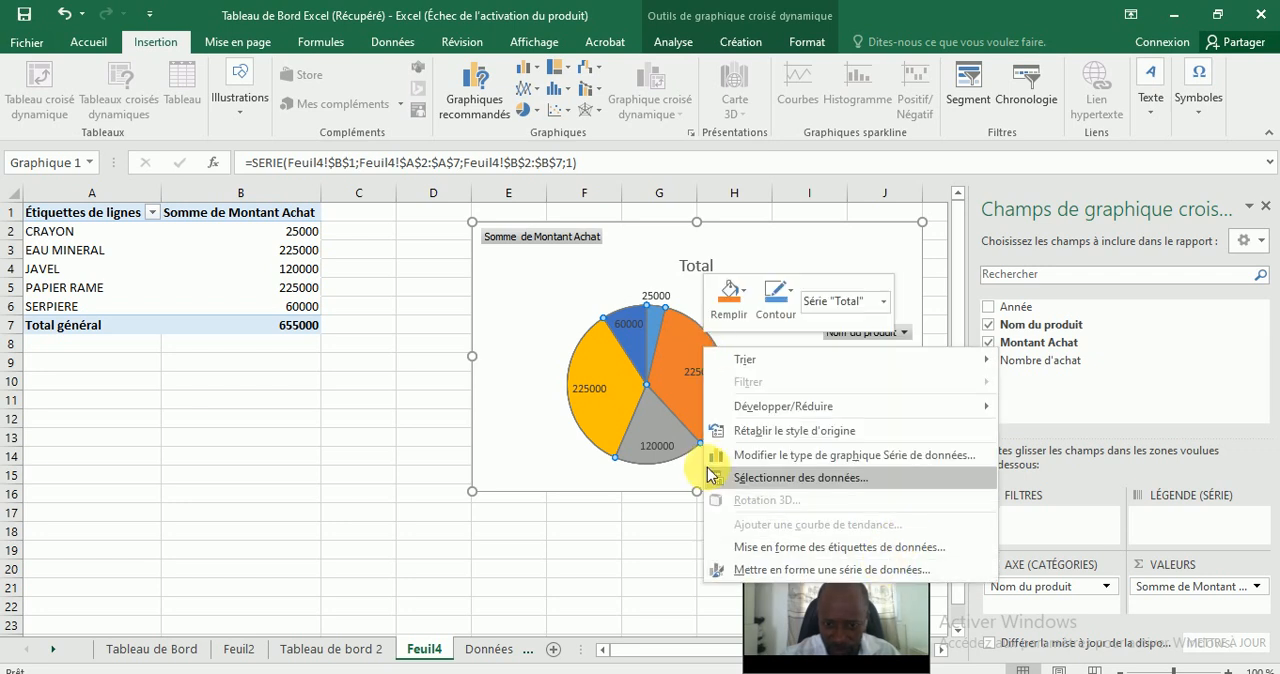
pyautogui.press('Escape')
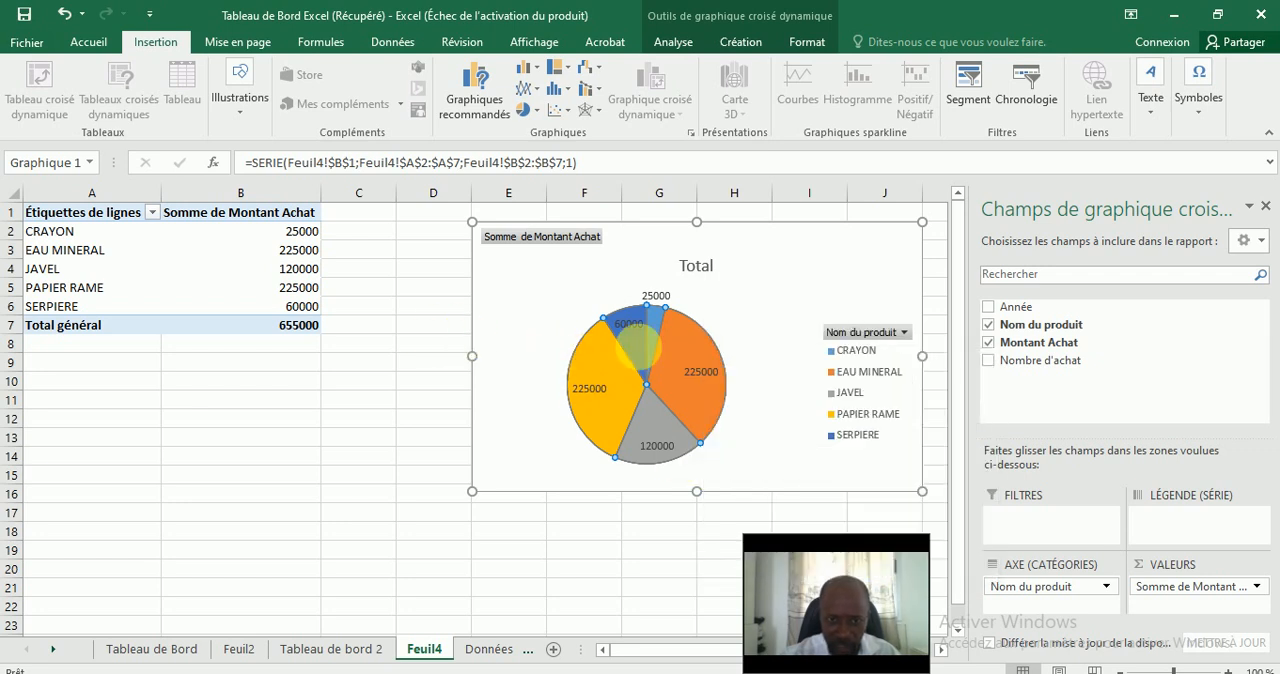
pyautogui.click(768, 304)
pyautogui.click(608, 369)
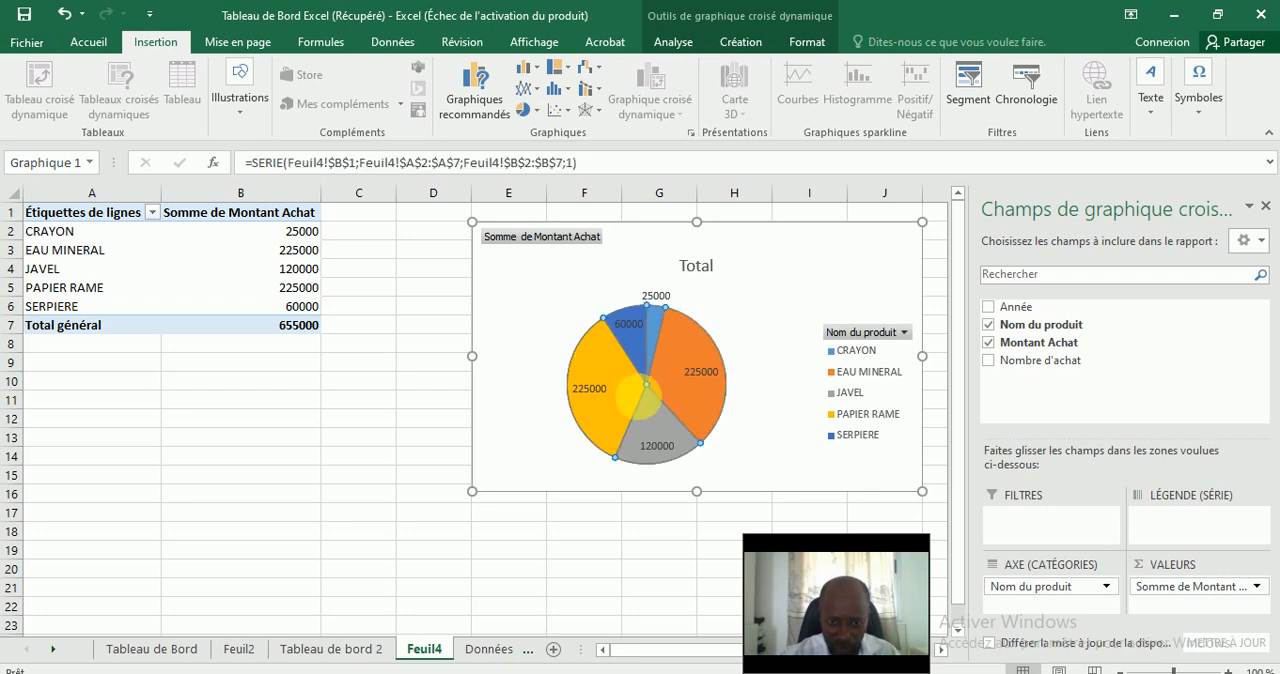
pyautogui.moveTo(612, 368)
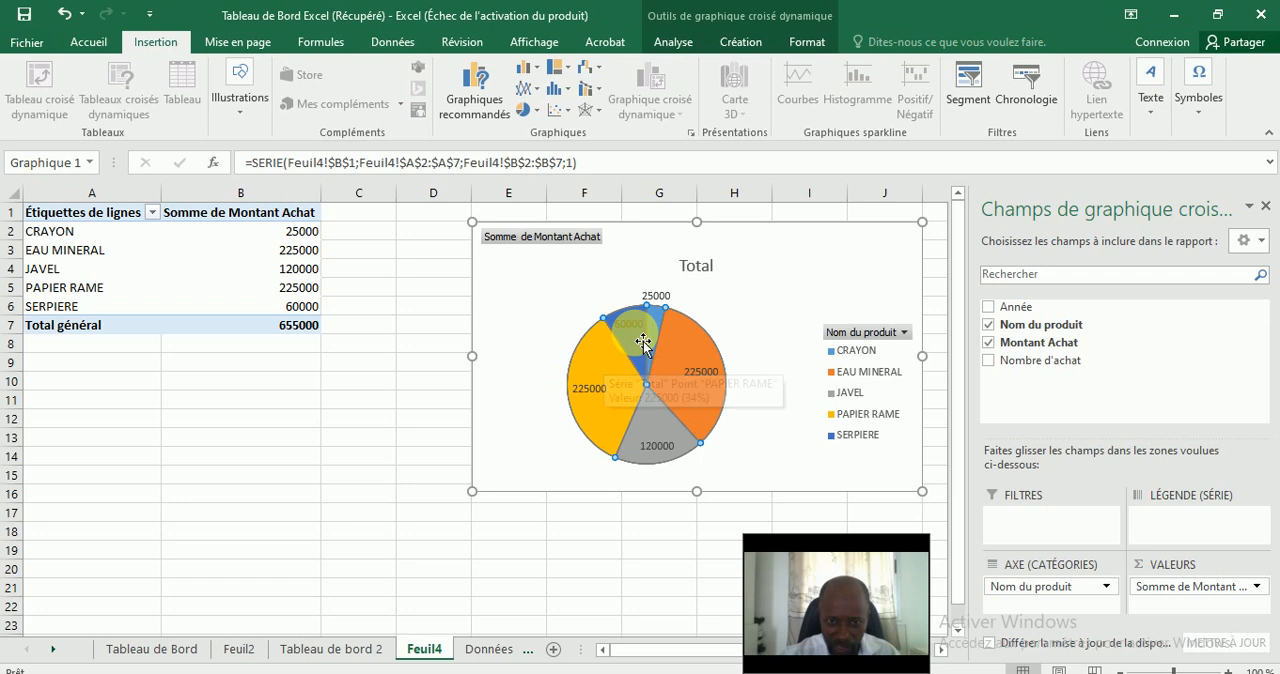
pyautogui.moveTo(666, 332)
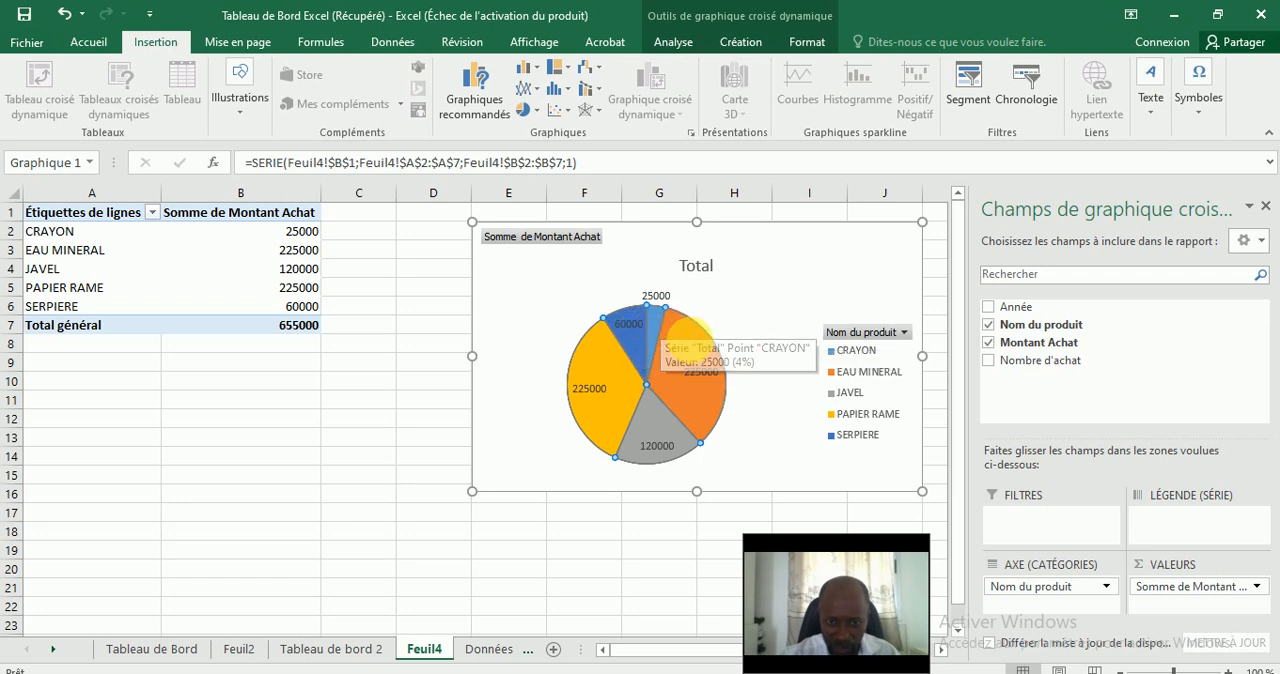
# Move the pie chart closer to the pivot table so that it starts just inside column C.
pyautogui.click(565, 287)
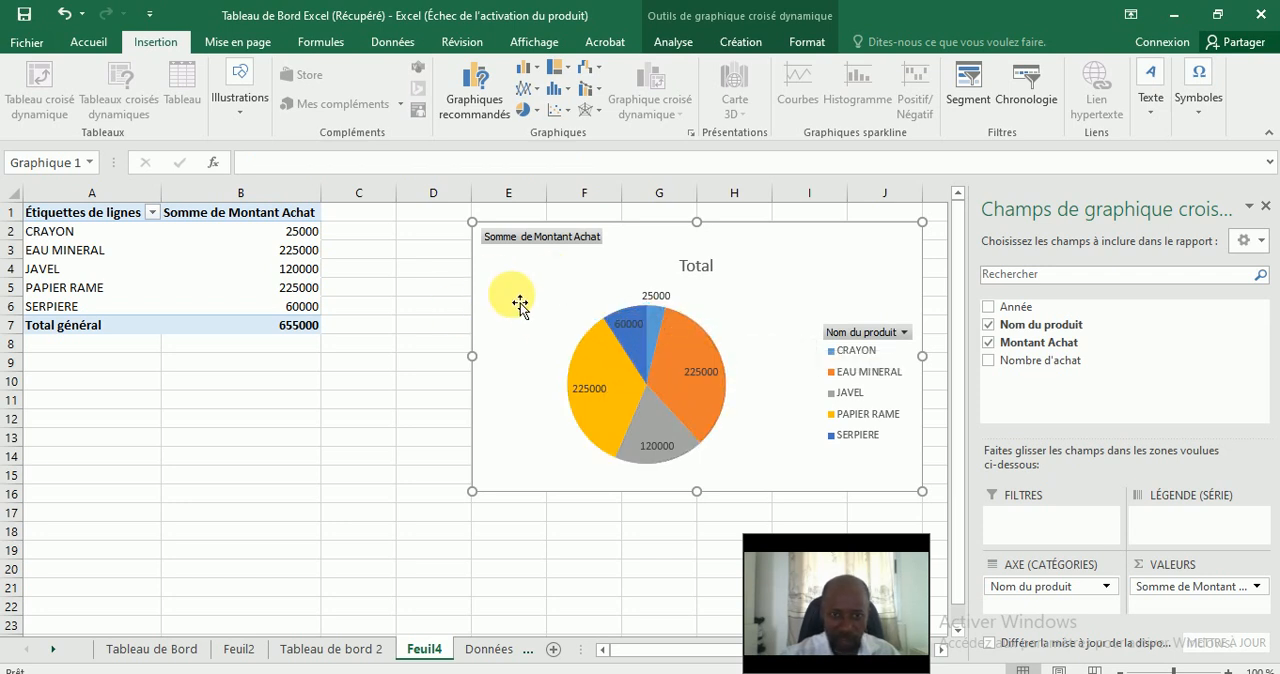
pyautogui.rightClick(520, 305)
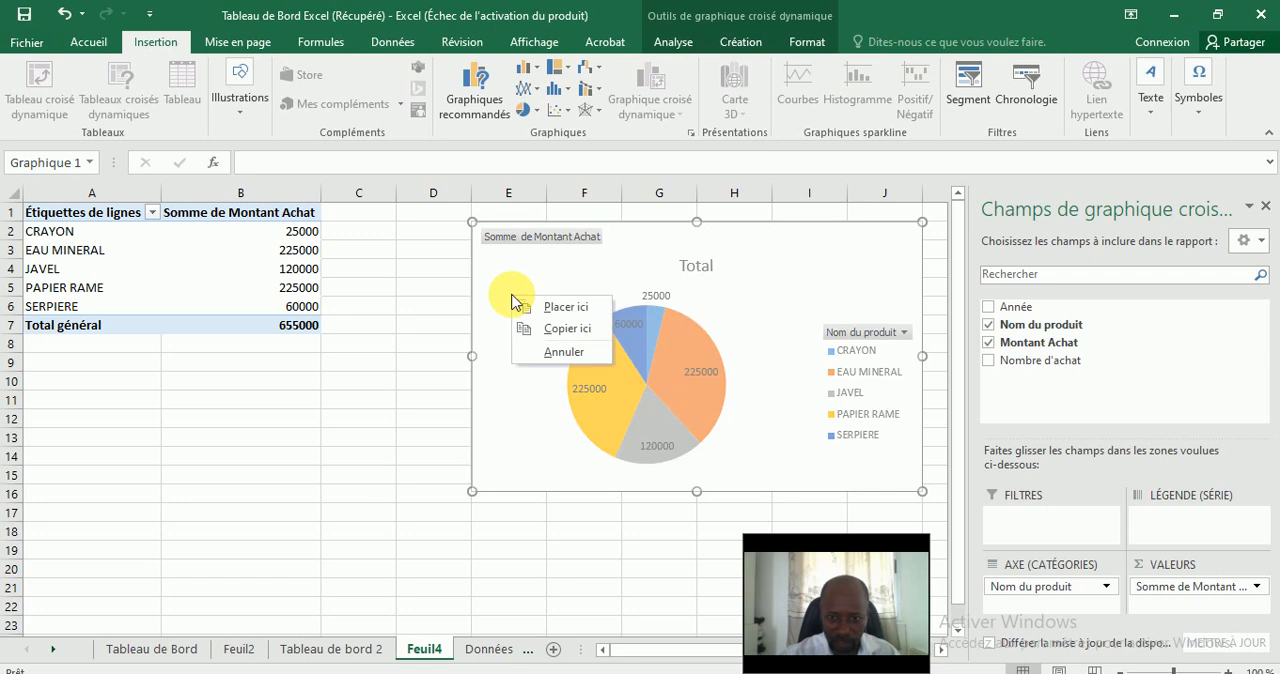
pyautogui.click(489, 261)
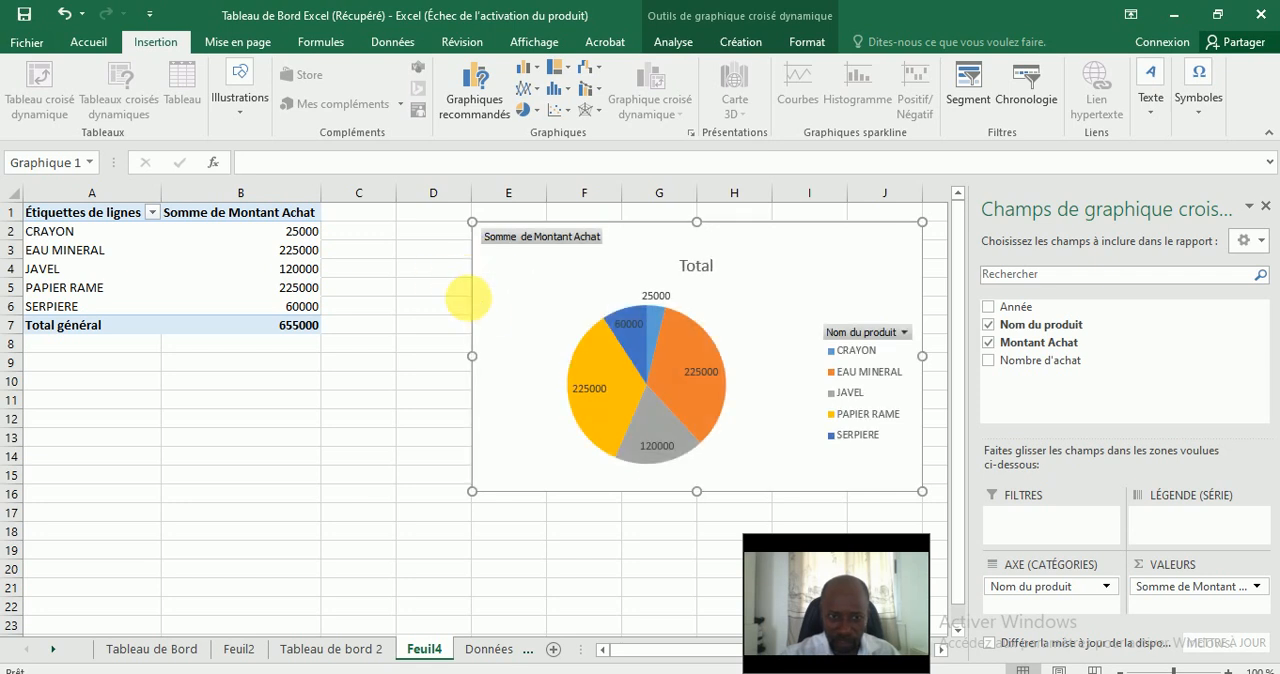
pyautogui.moveTo(503, 274)
pyautogui.mouseDown()
pyautogui.moveTo(374, 294)
pyautogui.moveTo(371, 281)
pyautogui.mouseUp()
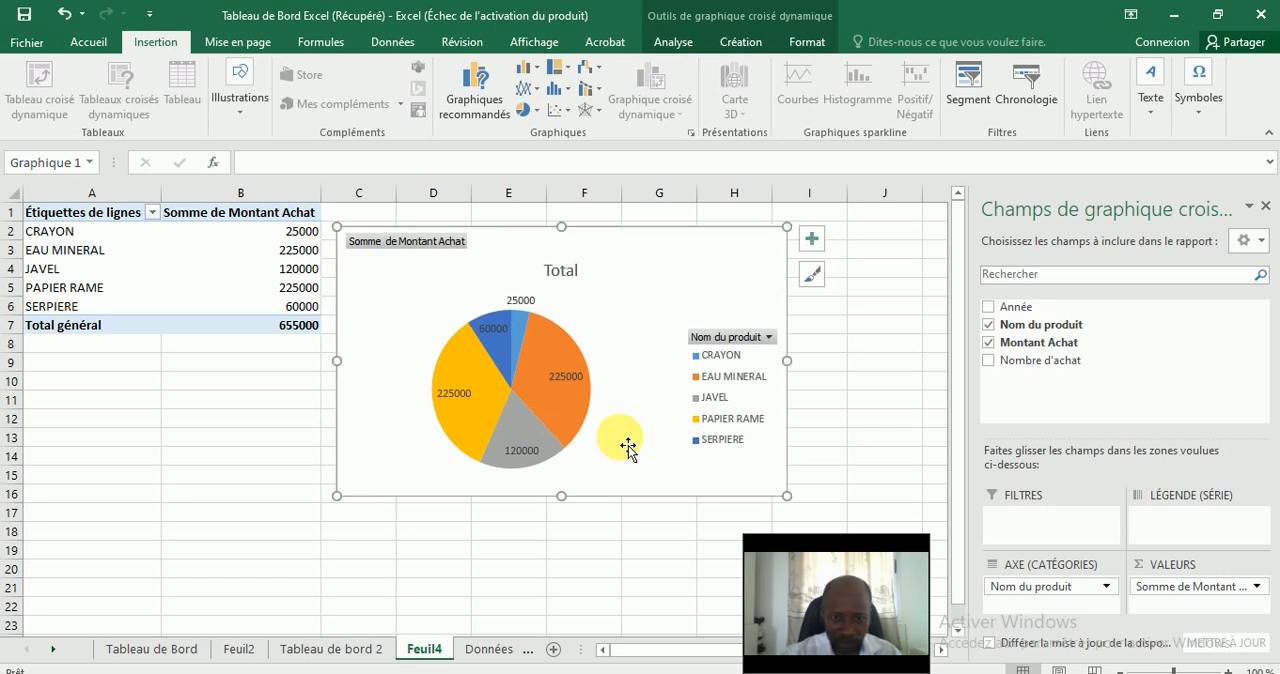
pyautogui.rightClick(634, 335)
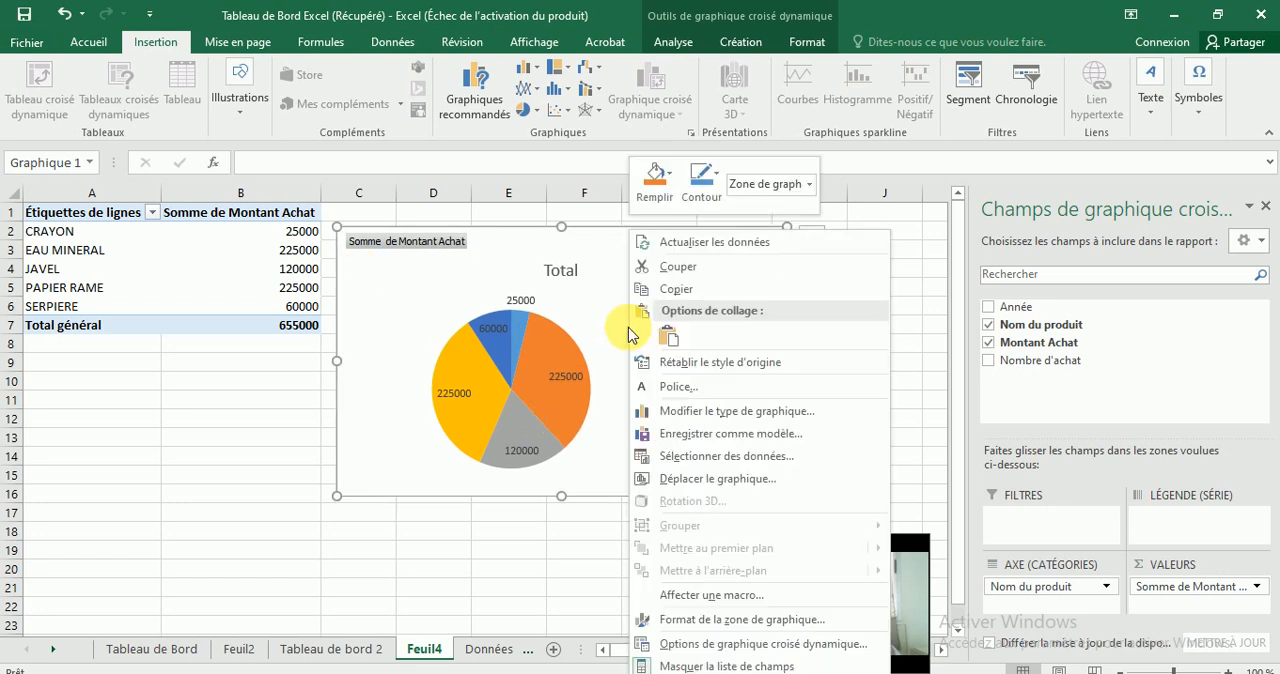
pyautogui.click(603, 278)
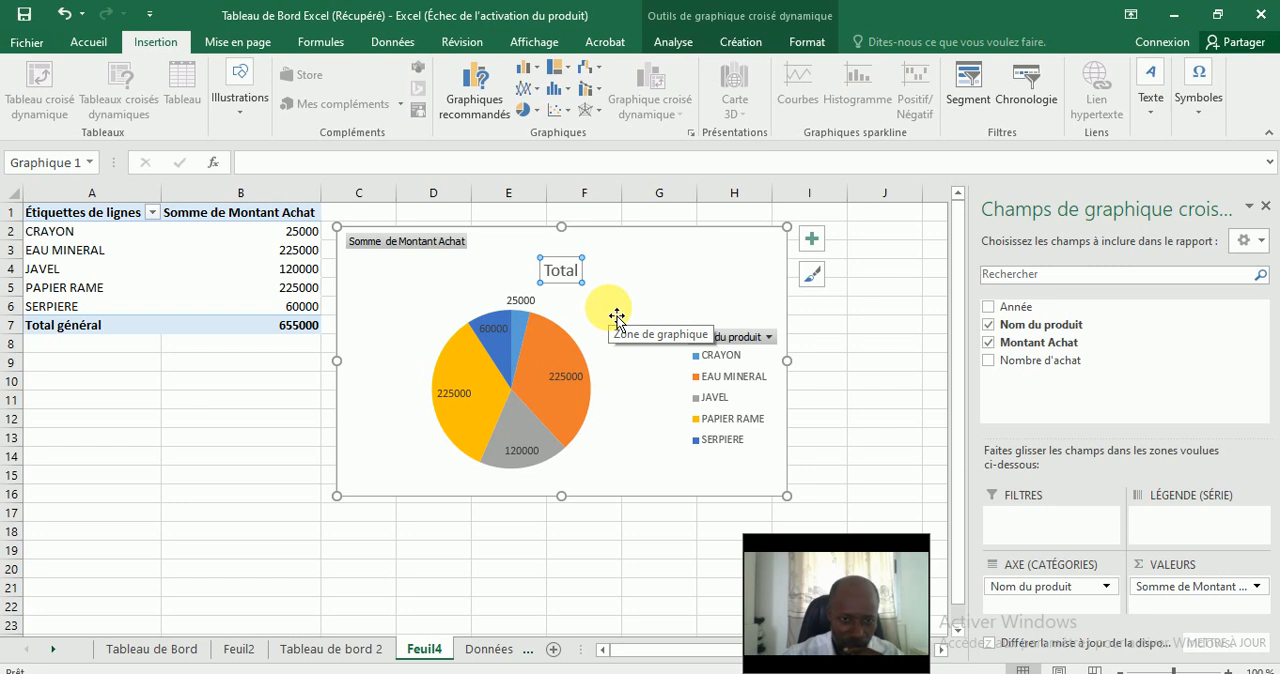
pyautogui.click(668, 302)
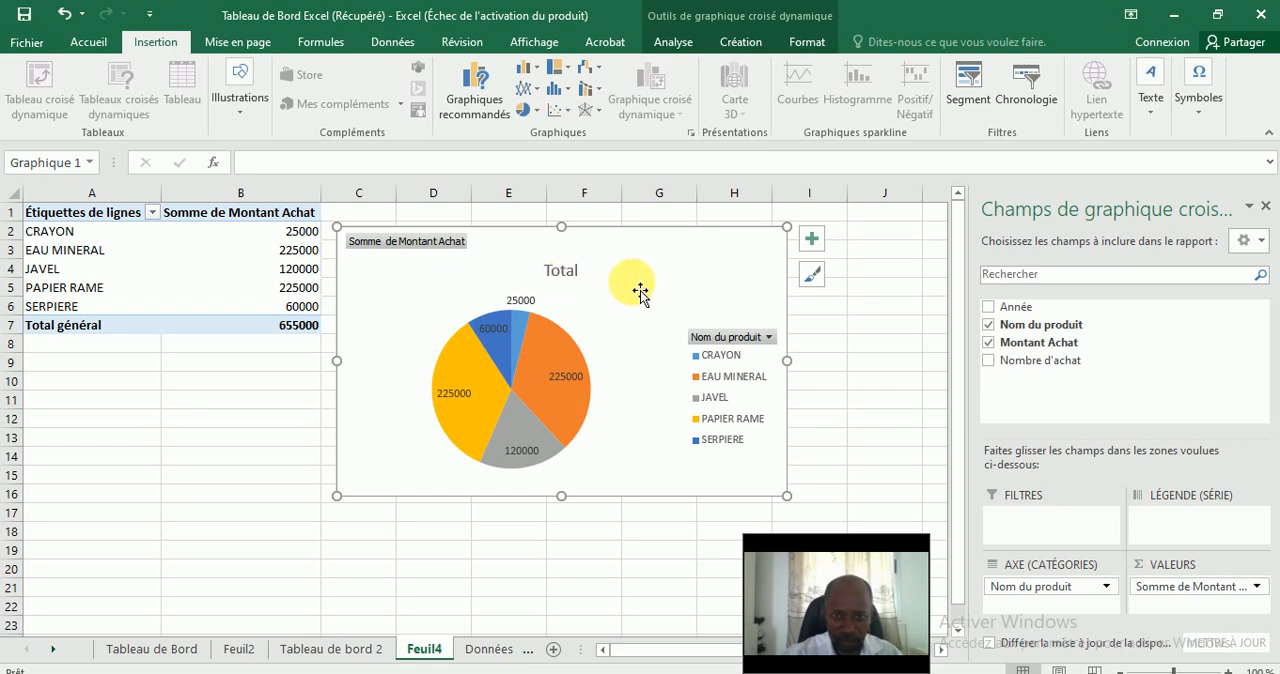
# Insert an Année slicer for the pie chart, reduced to about 2.96 cm high and placed beside the chart.
pyautogui.click(966, 92)
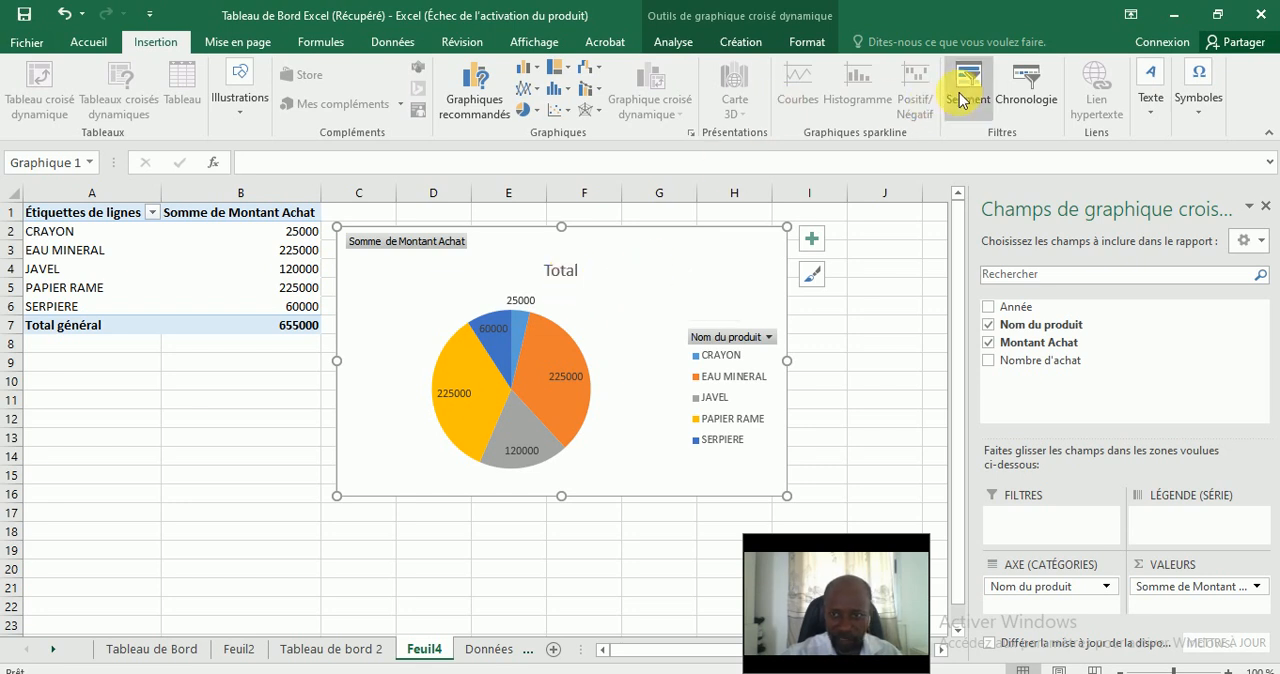
pyautogui.moveTo(731, 281); pyautogui.dragTo(915, 290)
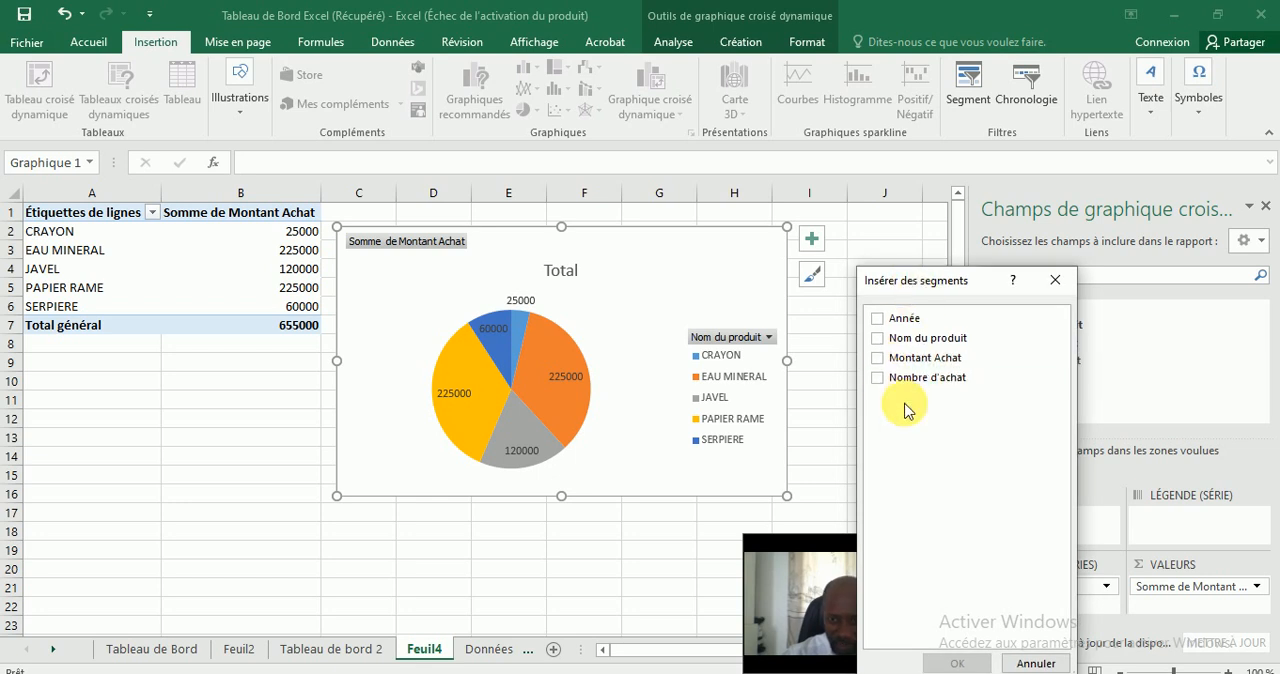
pyautogui.click(877, 320)
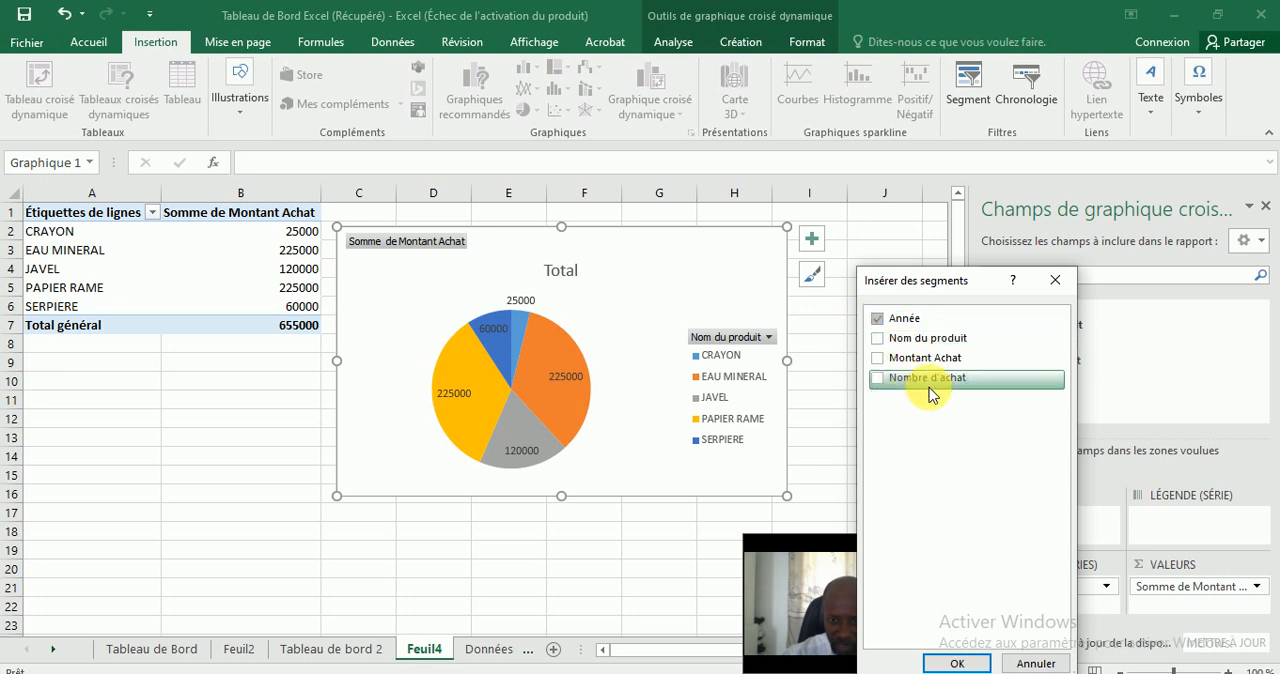
pyautogui.click(956, 663)
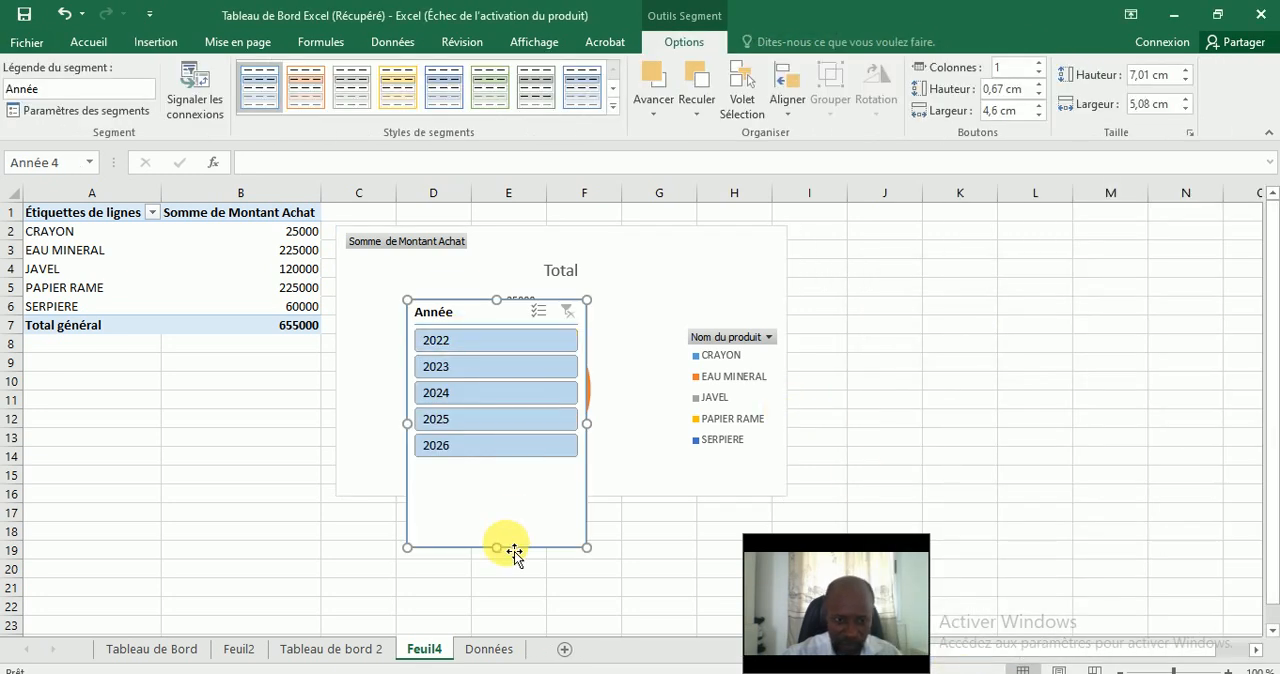
pyautogui.moveTo(528, 376); pyautogui.dragTo(526, 417)
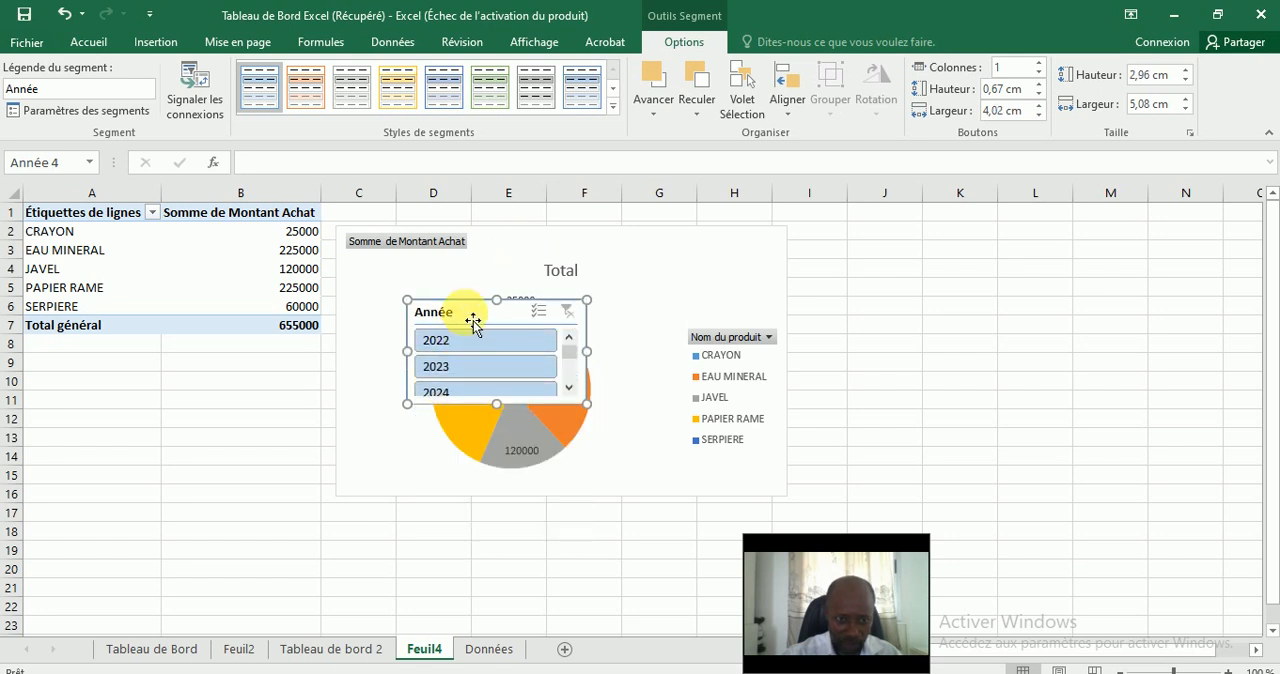
pyautogui.moveTo(473, 321); pyautogui.dragTo(966, 334)
# Extend the pie chart down to row 19 and move its Total title to the chart's upper-left corner.
pyautogui.click(400, 418)
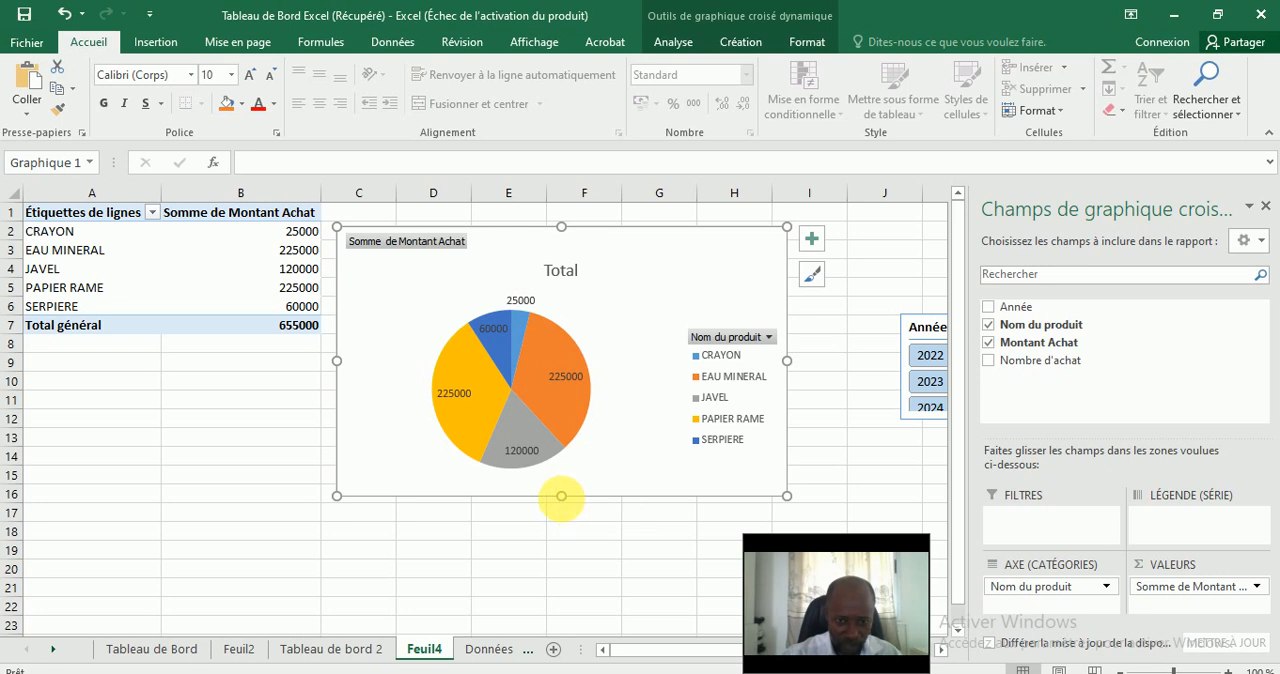
pyautogui.moveTo(561, 495); pyautogui.dragTo(561, 559)
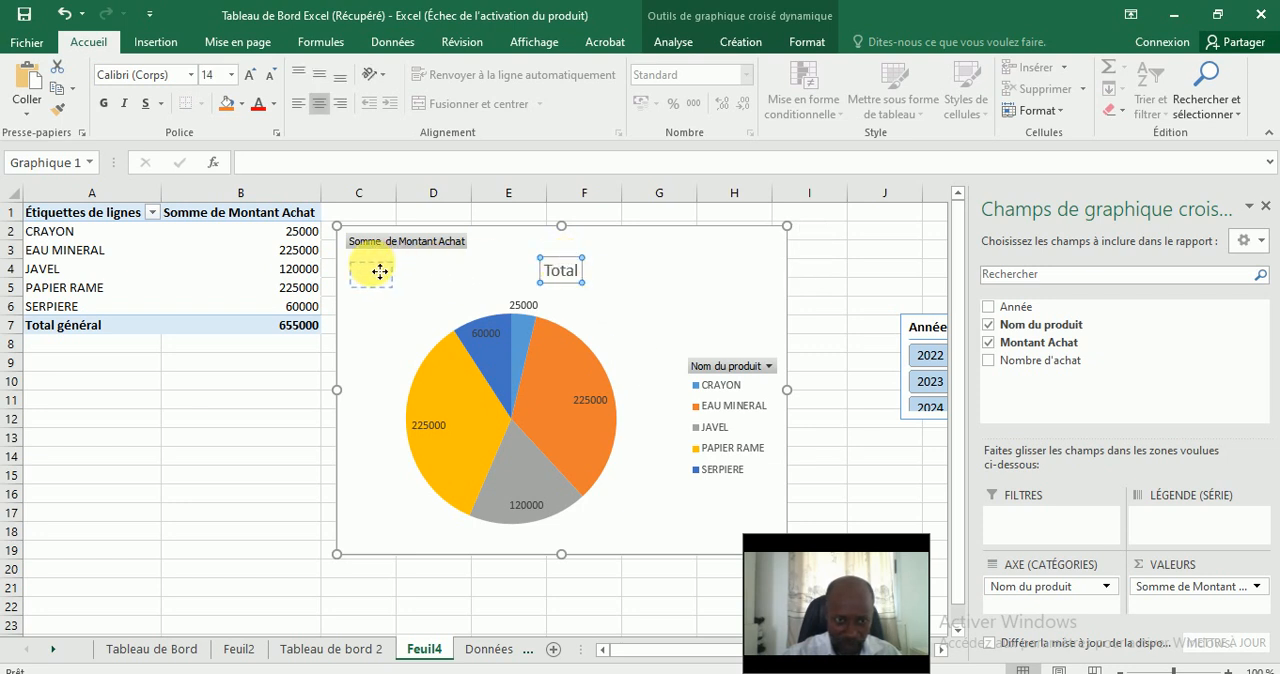
# Place the Année slicer in the upper-right area of the pie chart, above the legend.
pyautogui.click(912, 328)
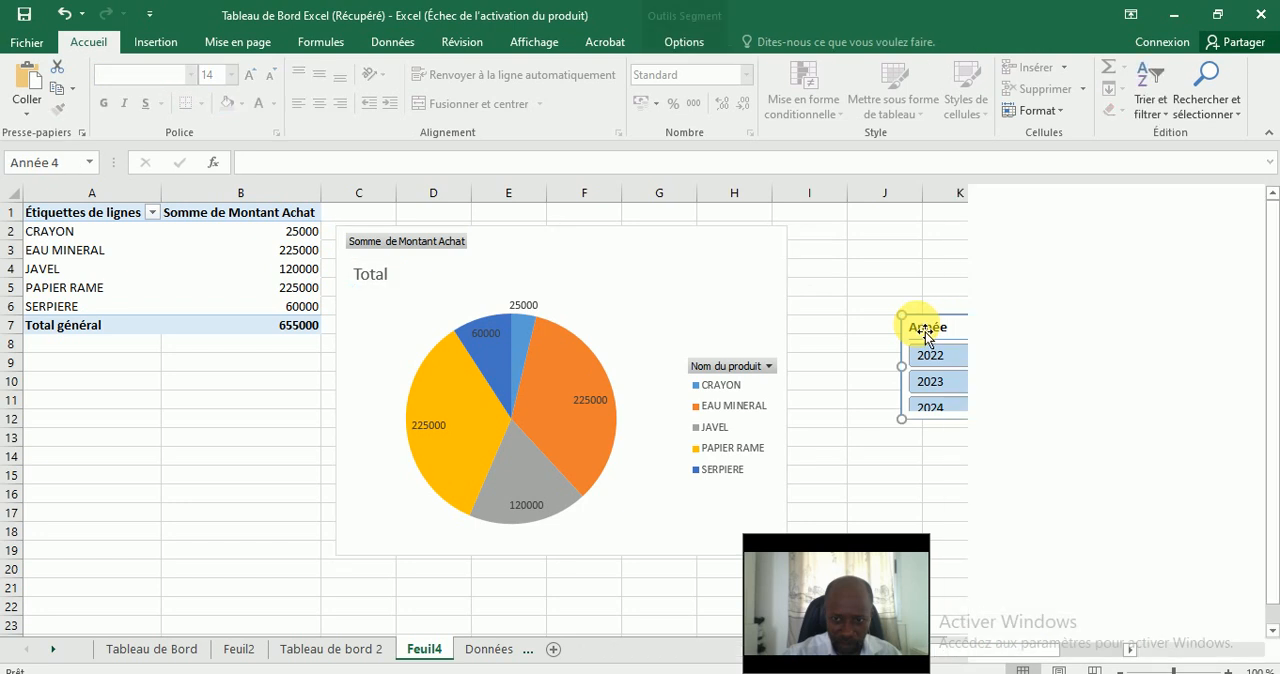
pyautogui.moveTo(908, 330); pyautogui.dragTo(578, 254)
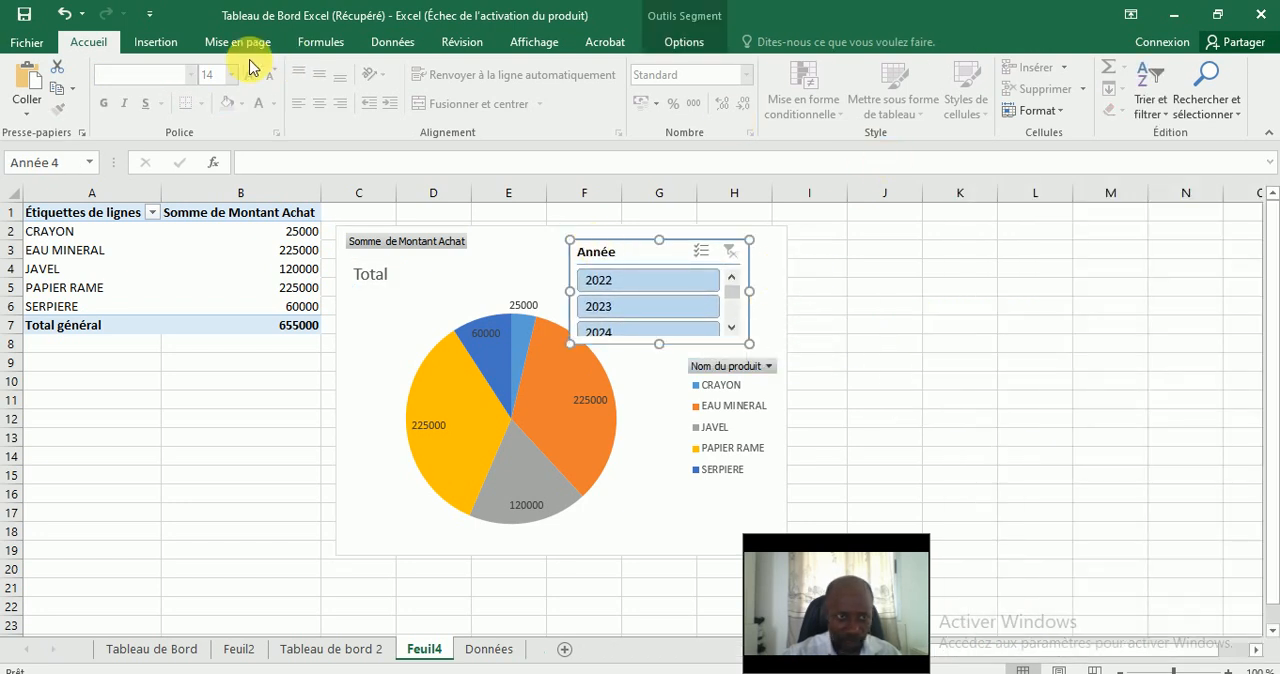
pyautogui.click(175, 55)
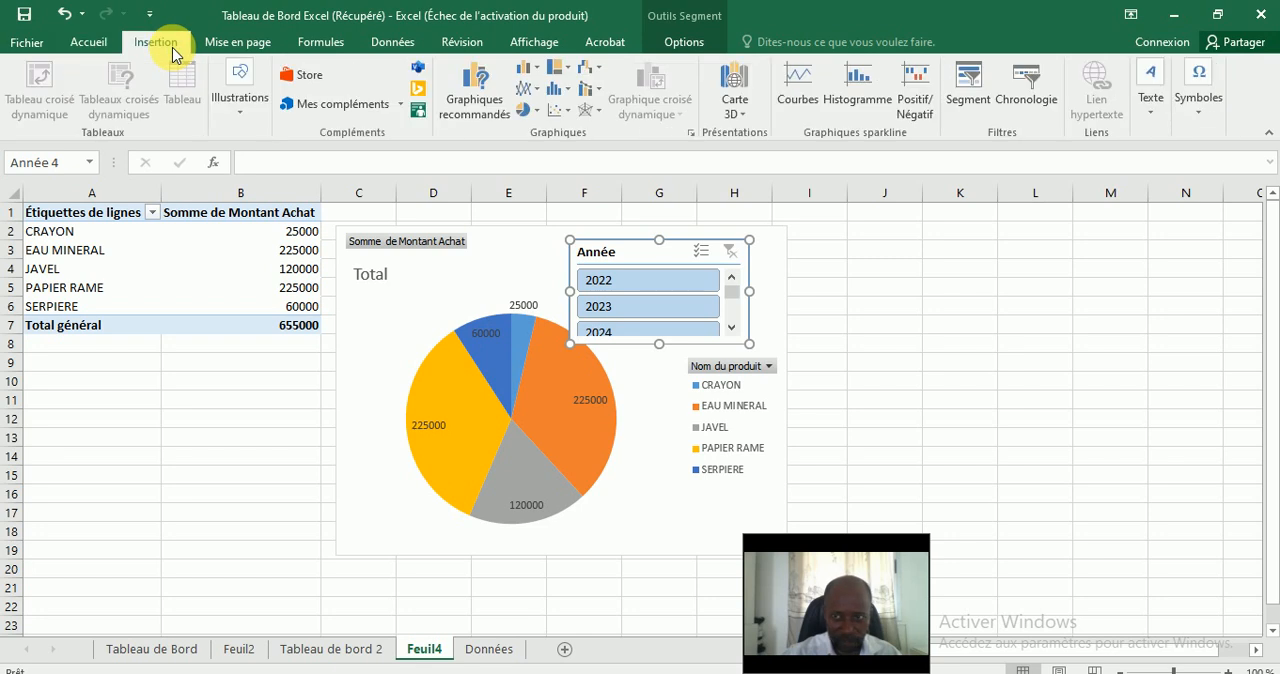
# Arrange the Année slicer's buttons in 5 columns.
pyautogui.click(222, 42)
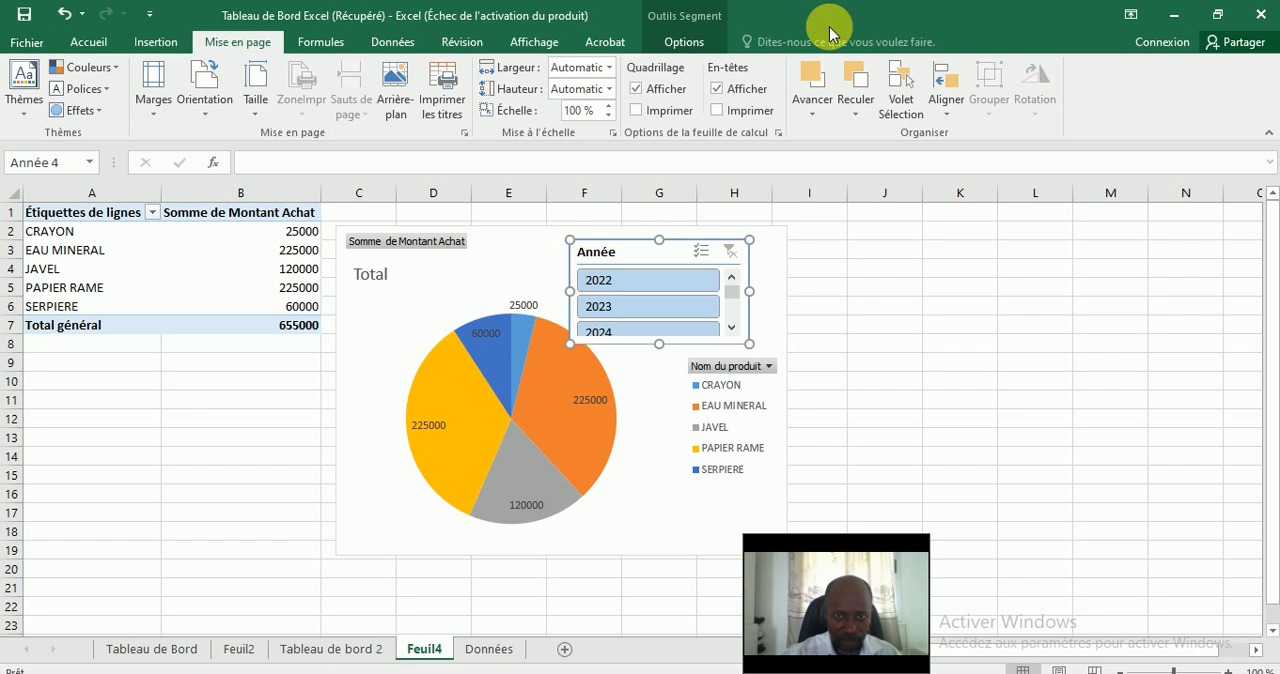
pyautogui.click(699, 50)
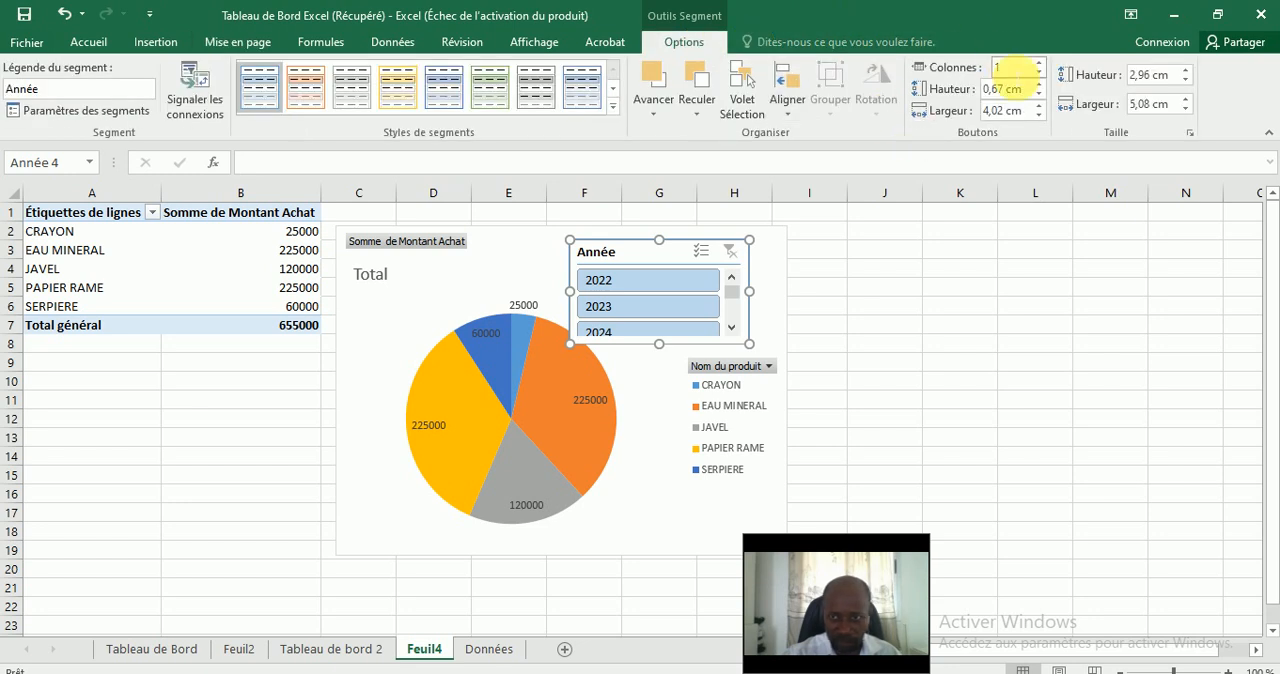
pyautogui.write('5')
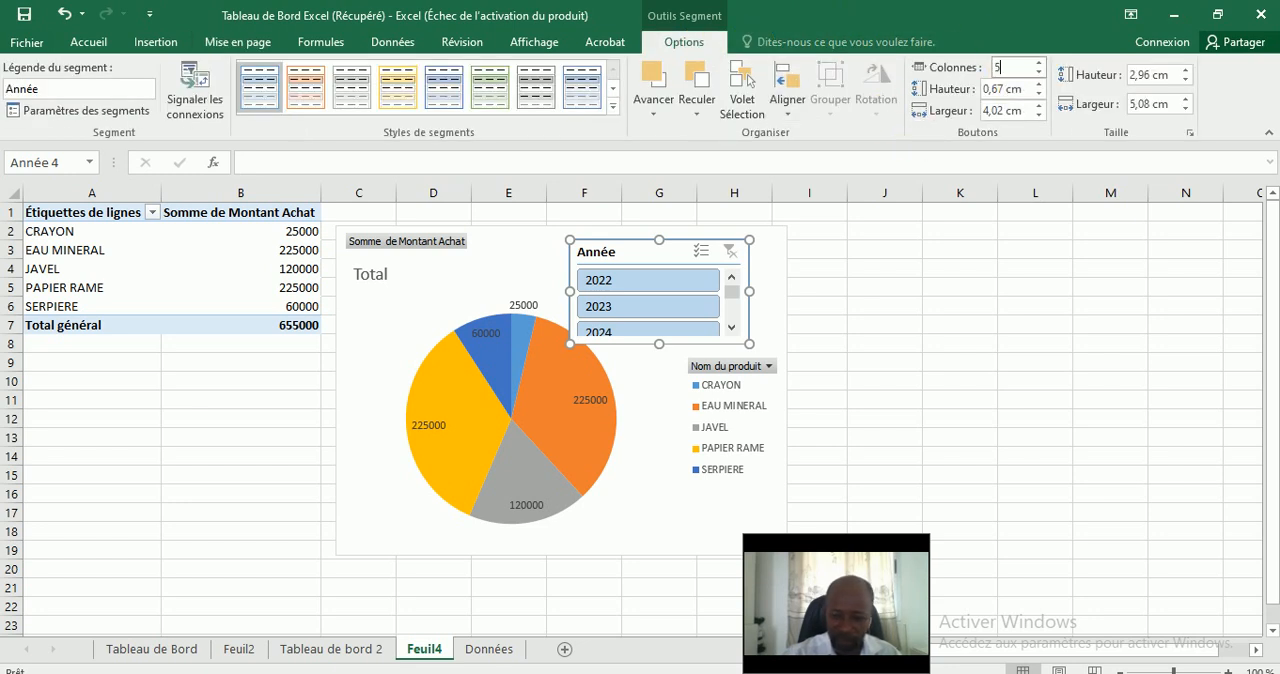
pyautogui.click(1014, 78)
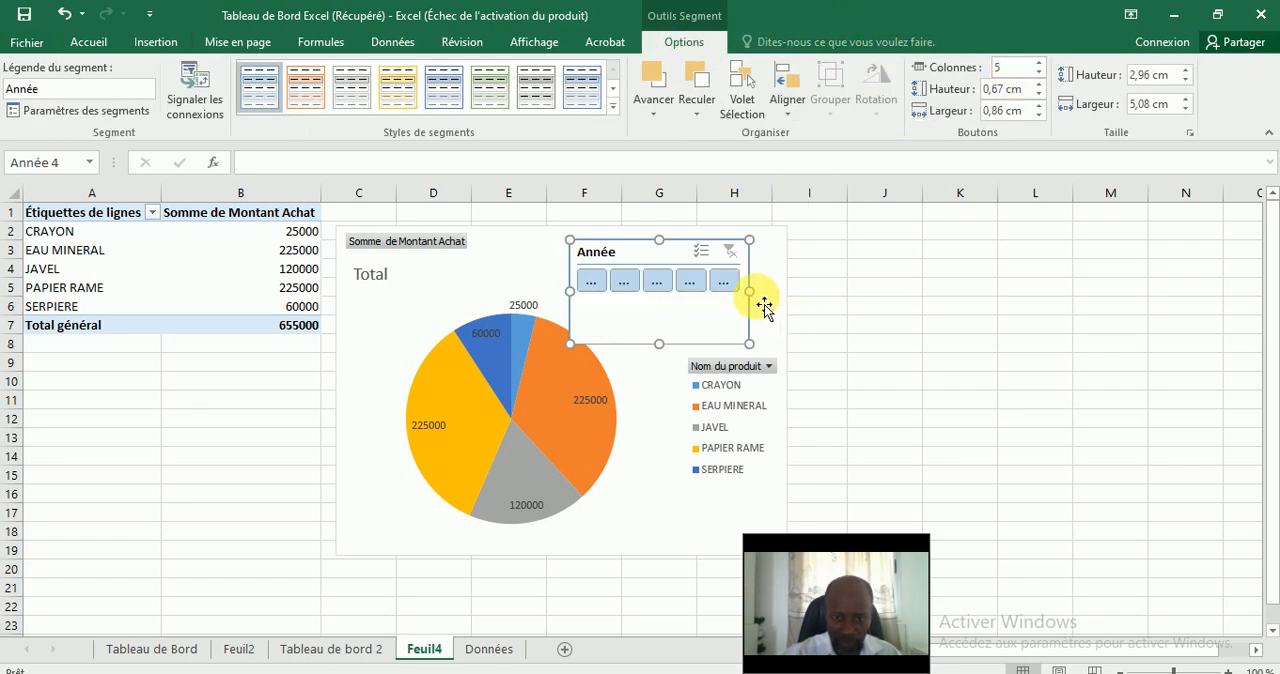
# Resize the Année slicer to about 8.55 cm wide and 1.91 cm high and move it into the pie chart's upper-right corner.
pyautogui.moveTo(749, 291); pyautogui.dragTo(791, 291)
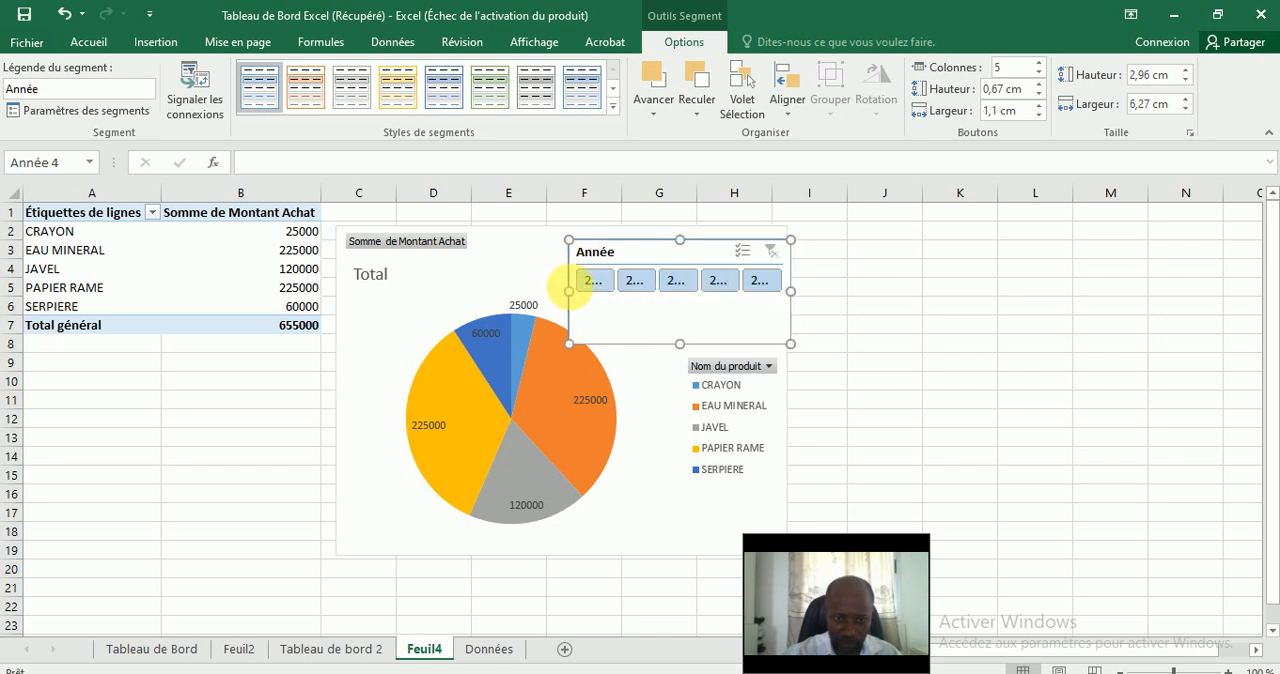
pyautogui.moveTo(569, 291); pyautogui.dragTo(489, 291)
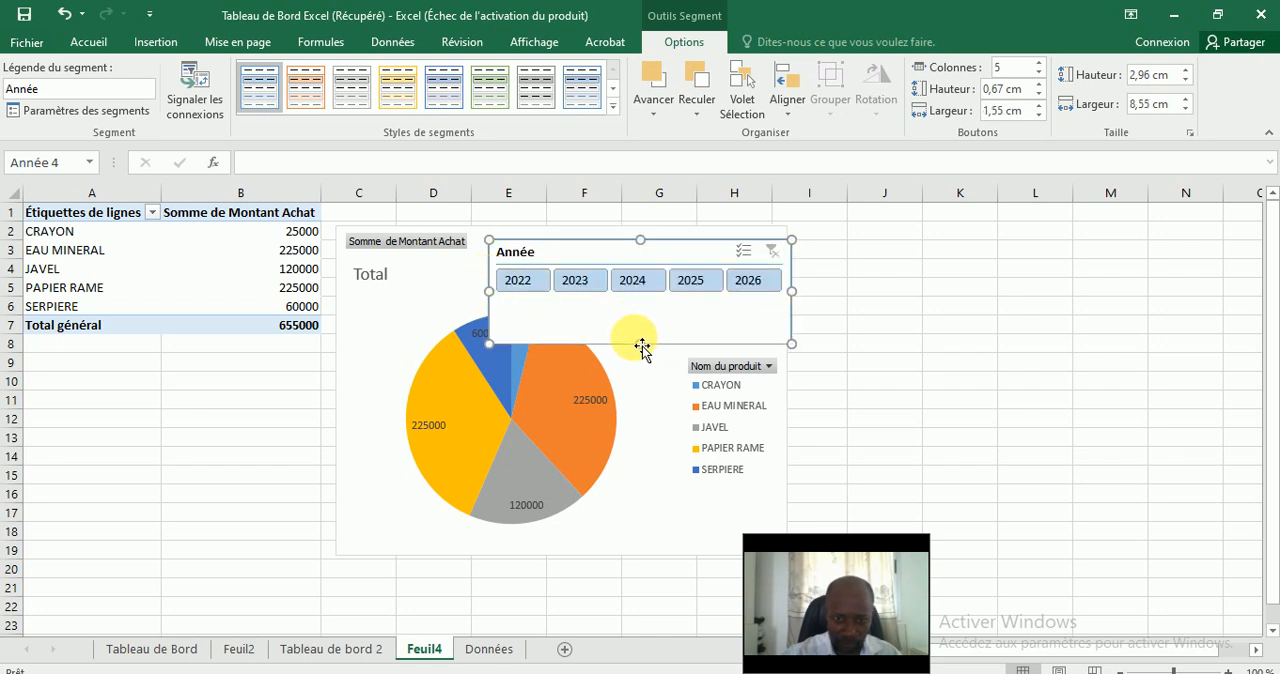
pyautogui.moveTo(642, 347); pyautogui.dragTo(642, 307)
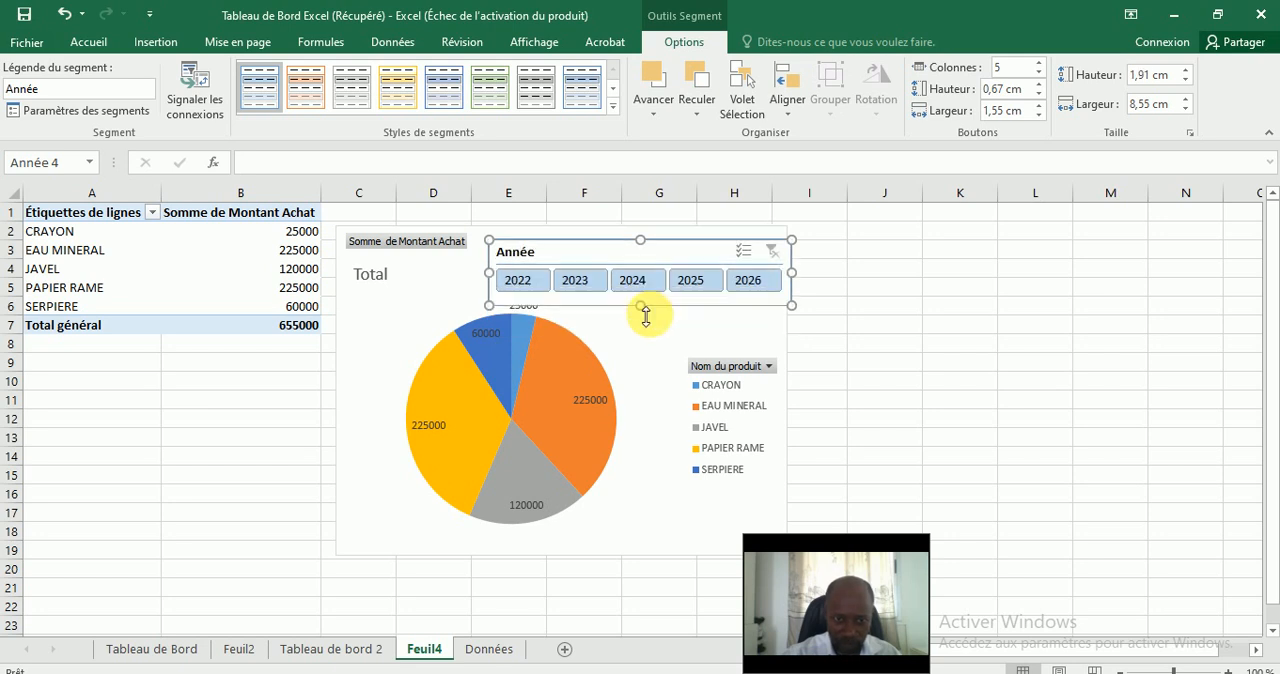
pyautogui.click(529, 367)
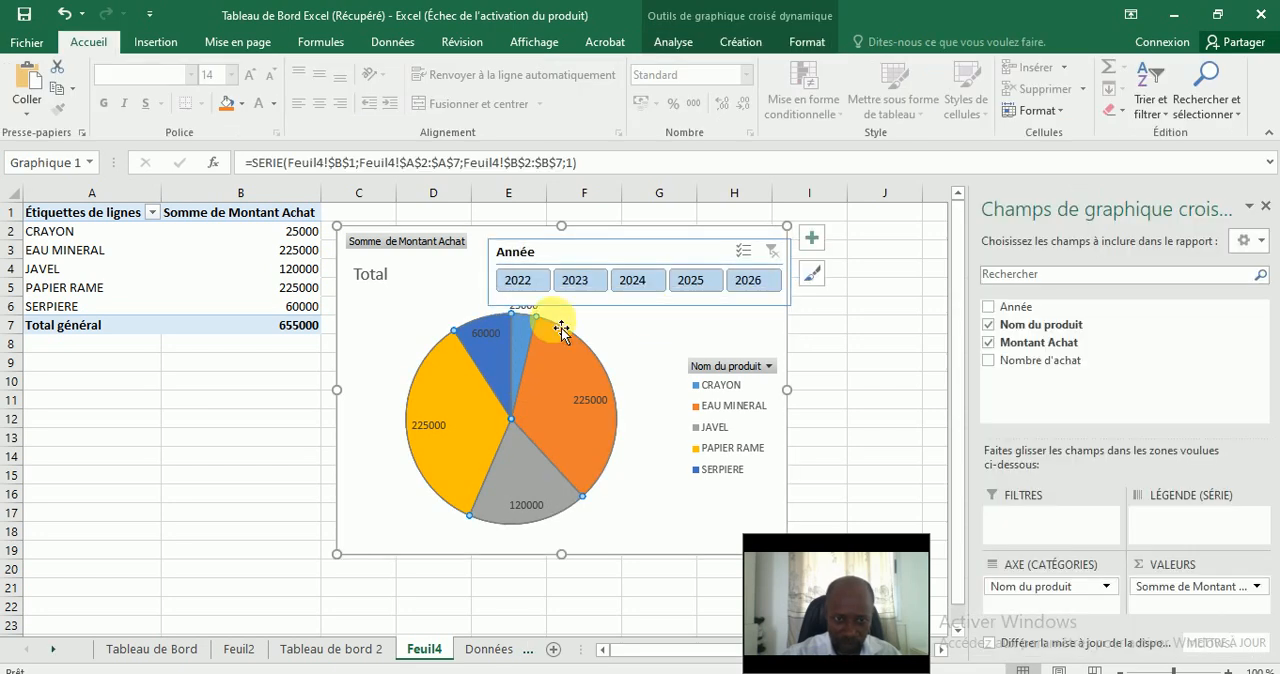
pyautogui.click(589, 260)
pyautogui.moveTo(590, 258); pyautogui.dragTo(580, 247)
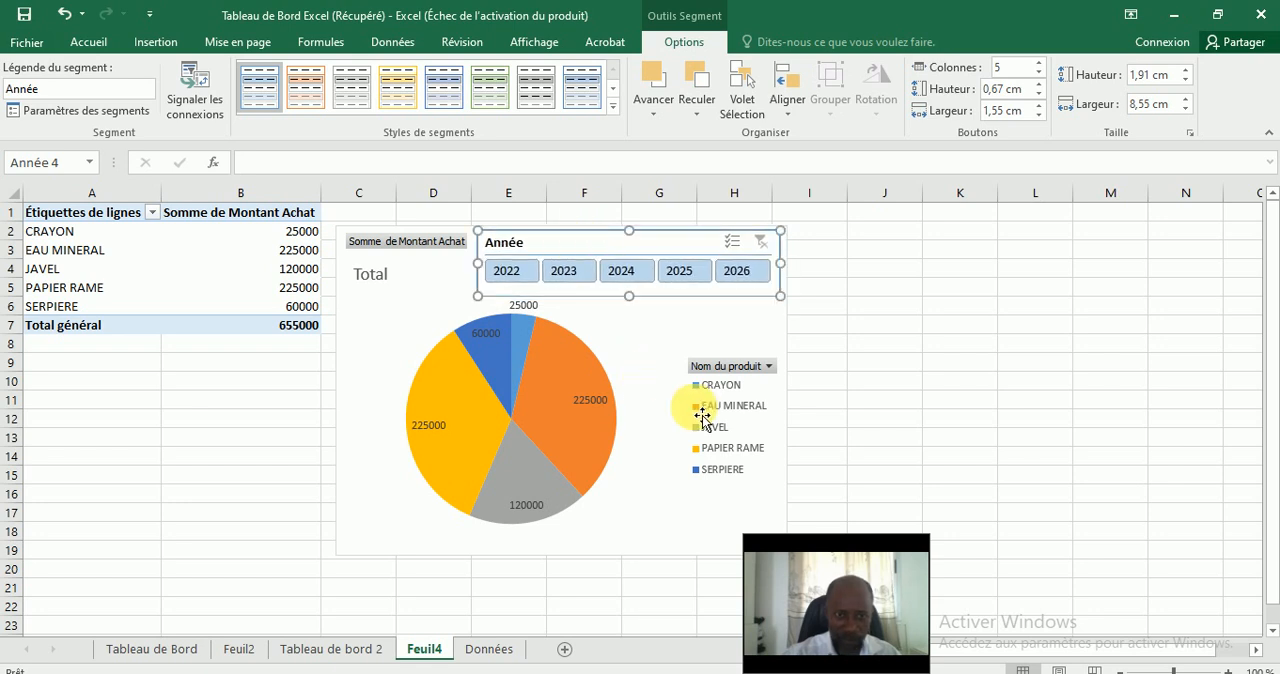
# Hide the value field buttons on the pie chart.
pyautogui.click(443, 243)
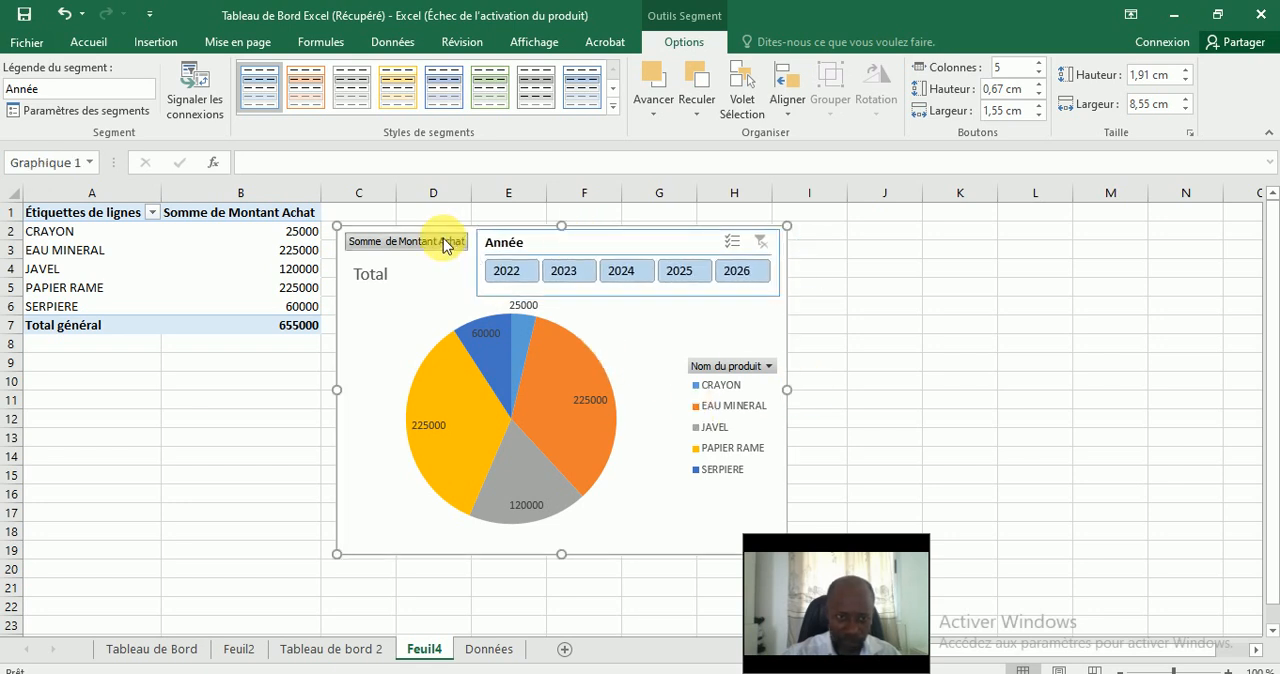
pyautogui.rightClick(444, 246)
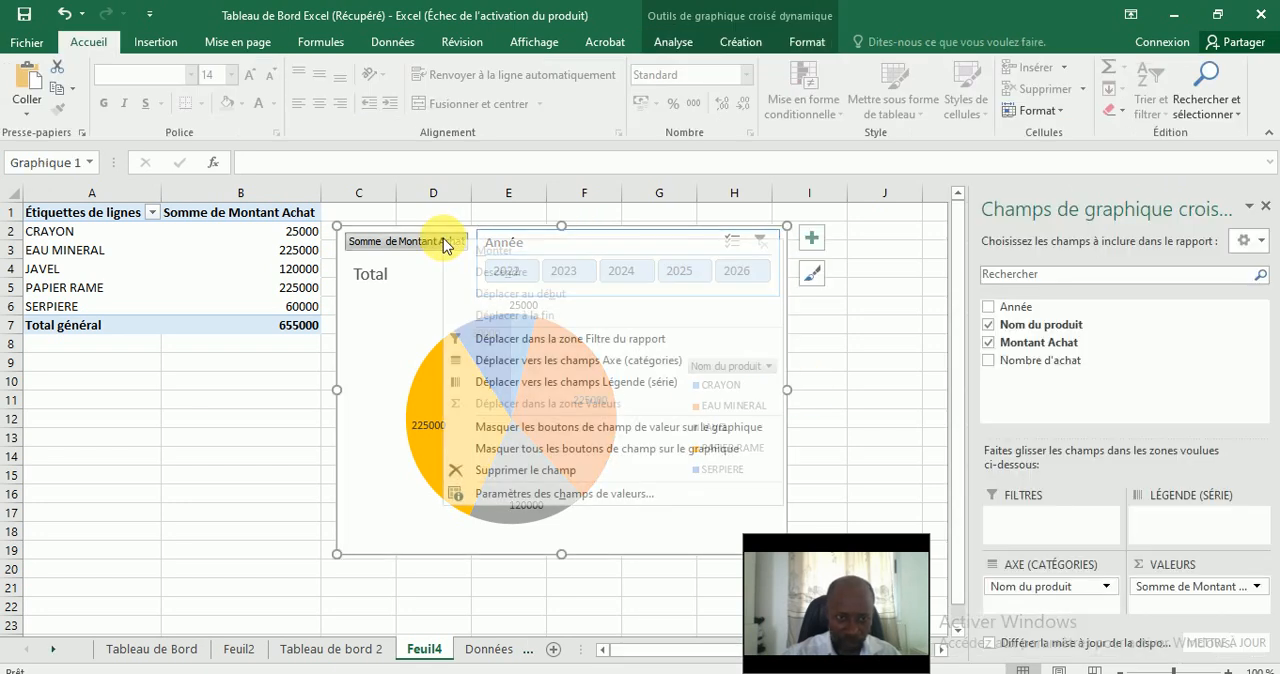
pyautogui.click(600, 430)
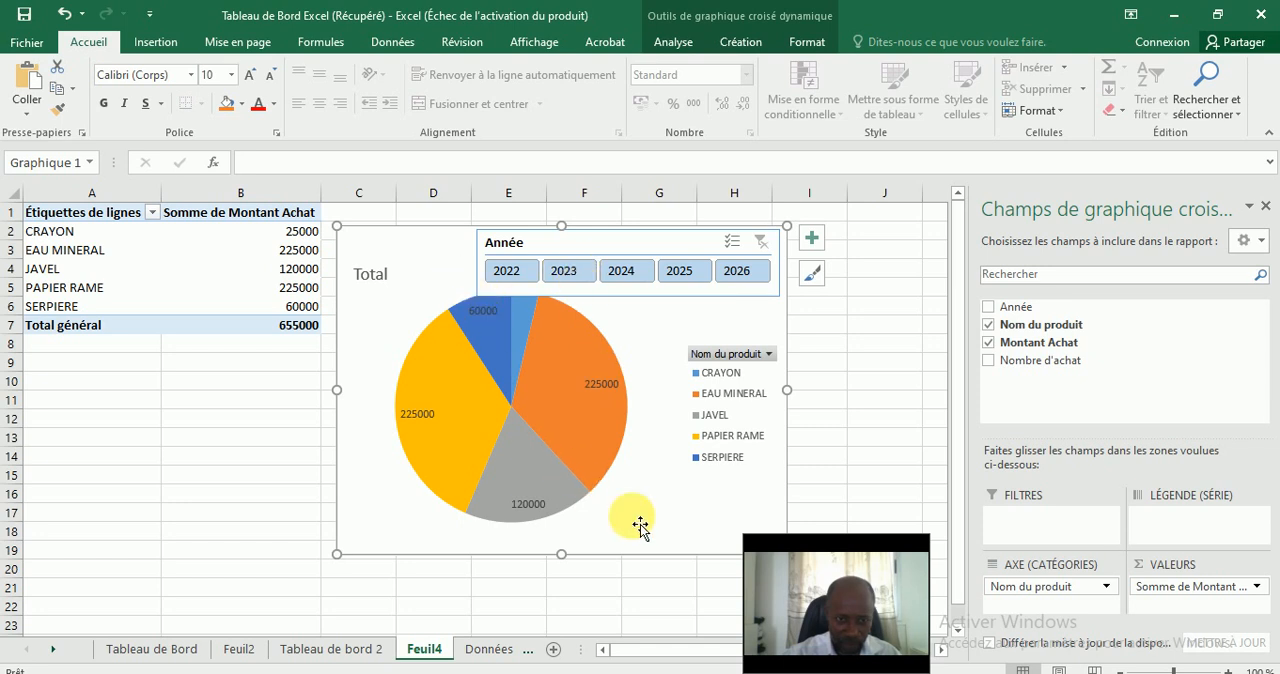
pyautogui.click(416, 414)
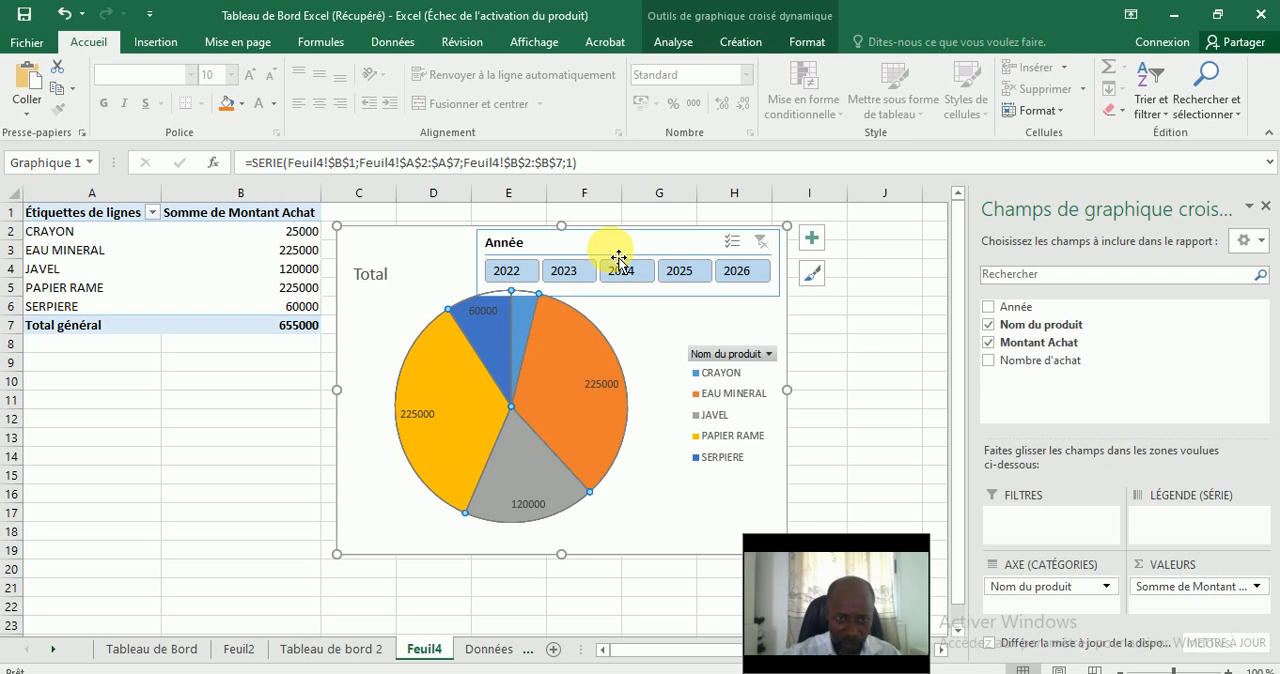
pyautogui.click(395, 260)
# Reduce the Année slicer's height slightly to clear the top of the pie and nudge the slicer down.
pyautogui.click(563, 252)
pyautogui.rightClick(560, 251)
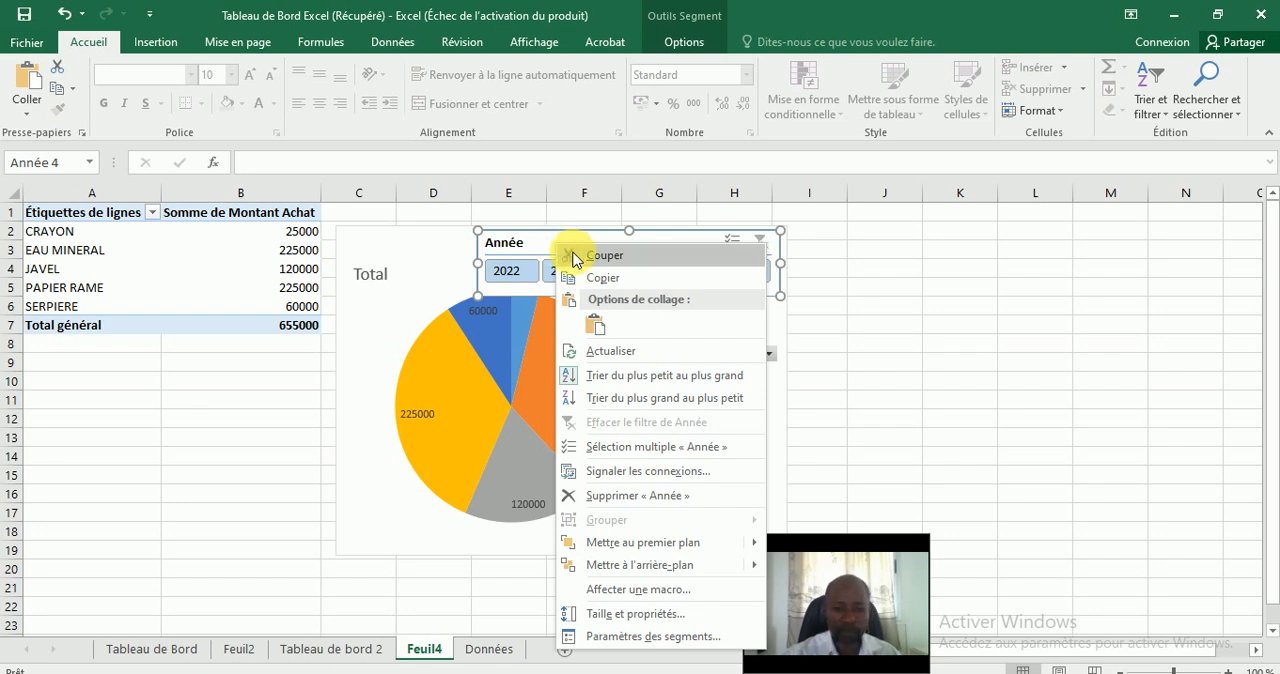
pyautogui.press('Escape')
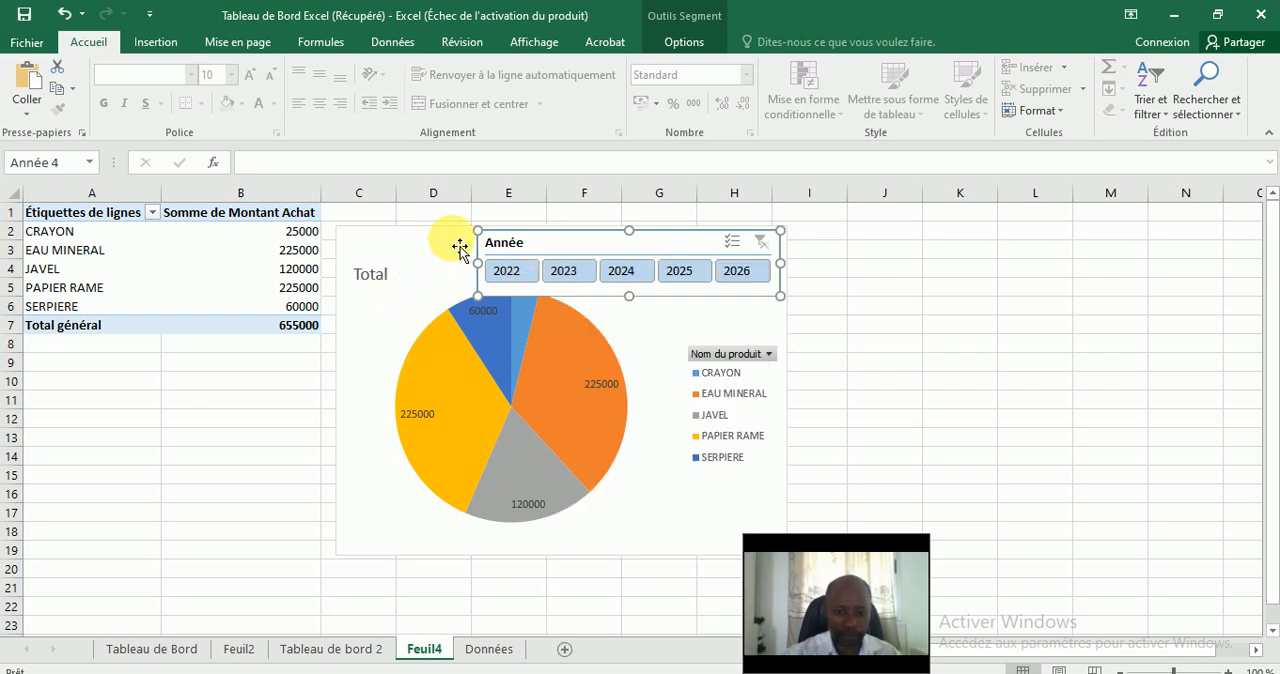
pyautogui.moveTo(631, 297); pyautogui.dragTo(632, 289)
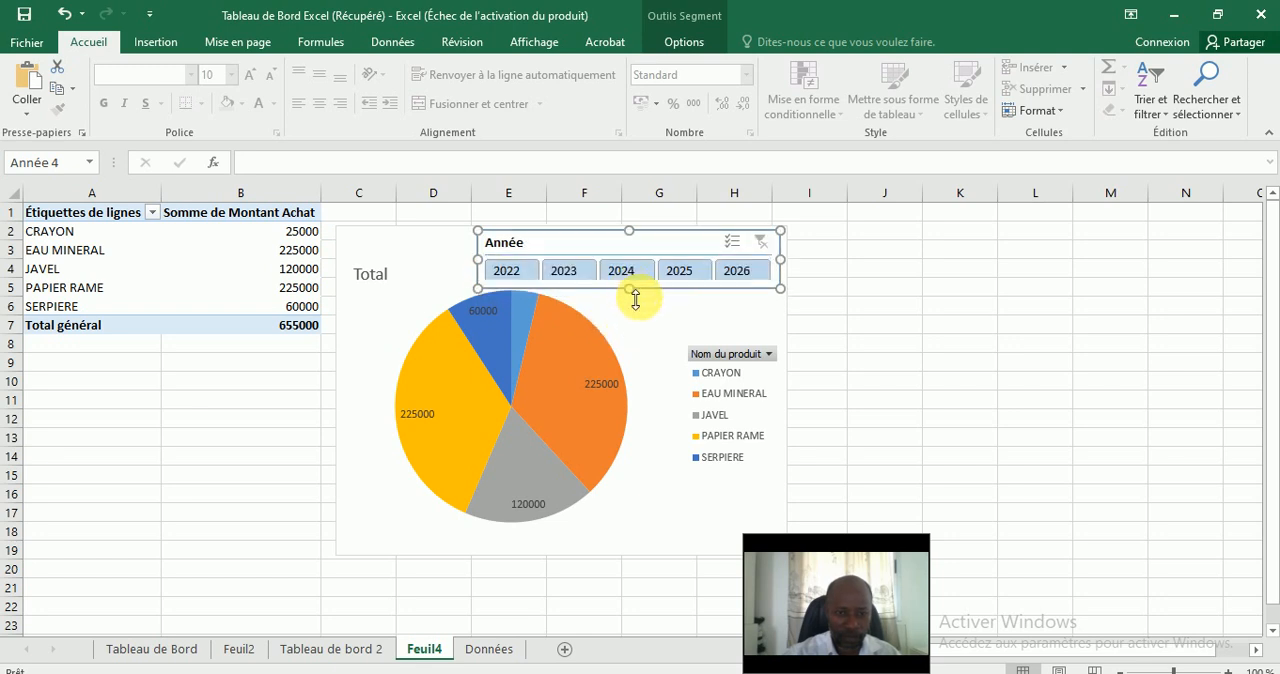
pyautogui.moveTo(583, 251)
pyautogui.mouseDown()
pyautogui.moveTo(520, 254)
pyautogui.moveTo(597, 254)
pyautogui.moveTo(583, 254)
pyautogui.mouseUp()
# Widen the pie chart to about the end of column J and shift the Année slicer back to its upper-right corner.
pyautogui.click(680, 520)
pyautogui.moveTo(798, 398); pyautogui.dragTo(930, 398)
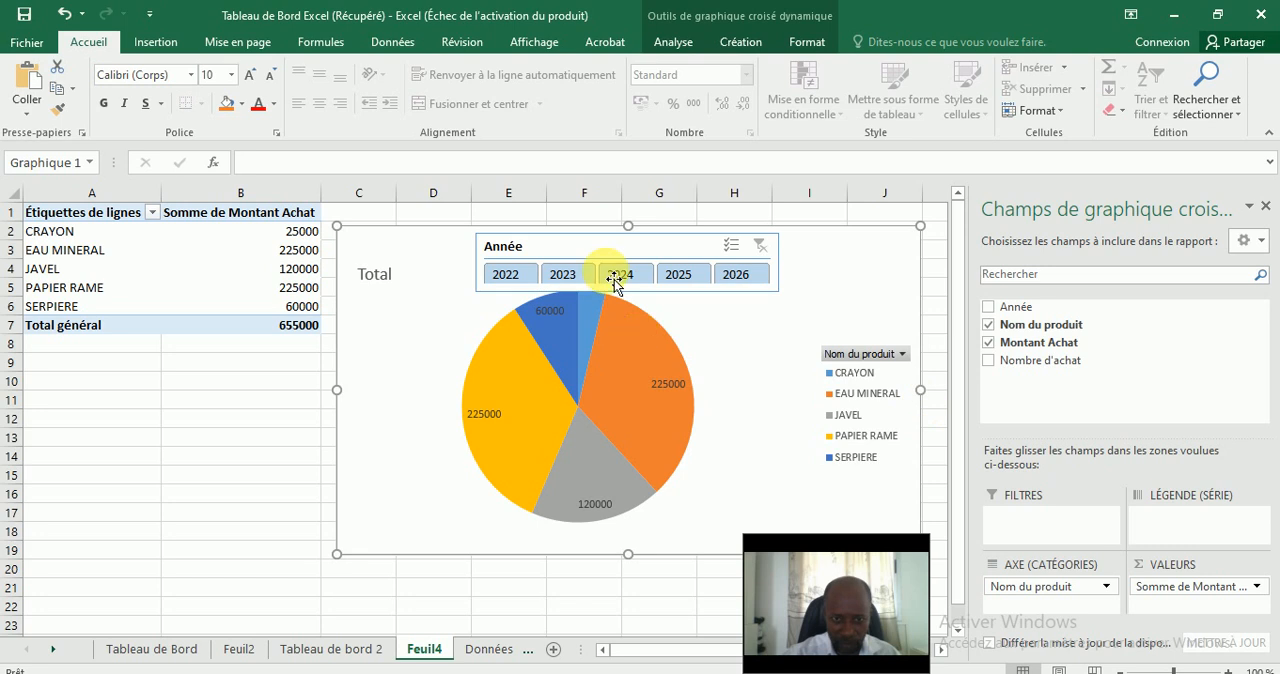
pyautogui.click(557, 248)
pyautogui.moveTo(536, 248); pyautogui.dragTo(671, 246)
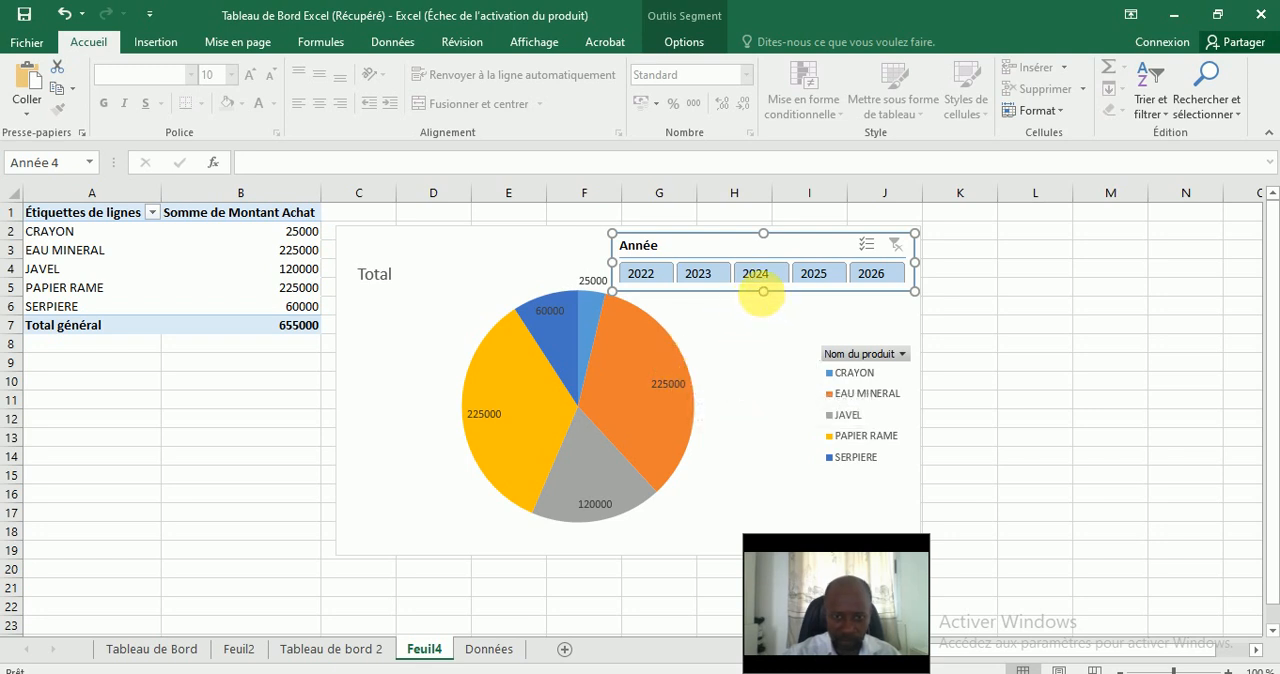
# Increase the Année slicer's height slightly so that its year buttons fit completely.
pyautogui.click(780, 347)
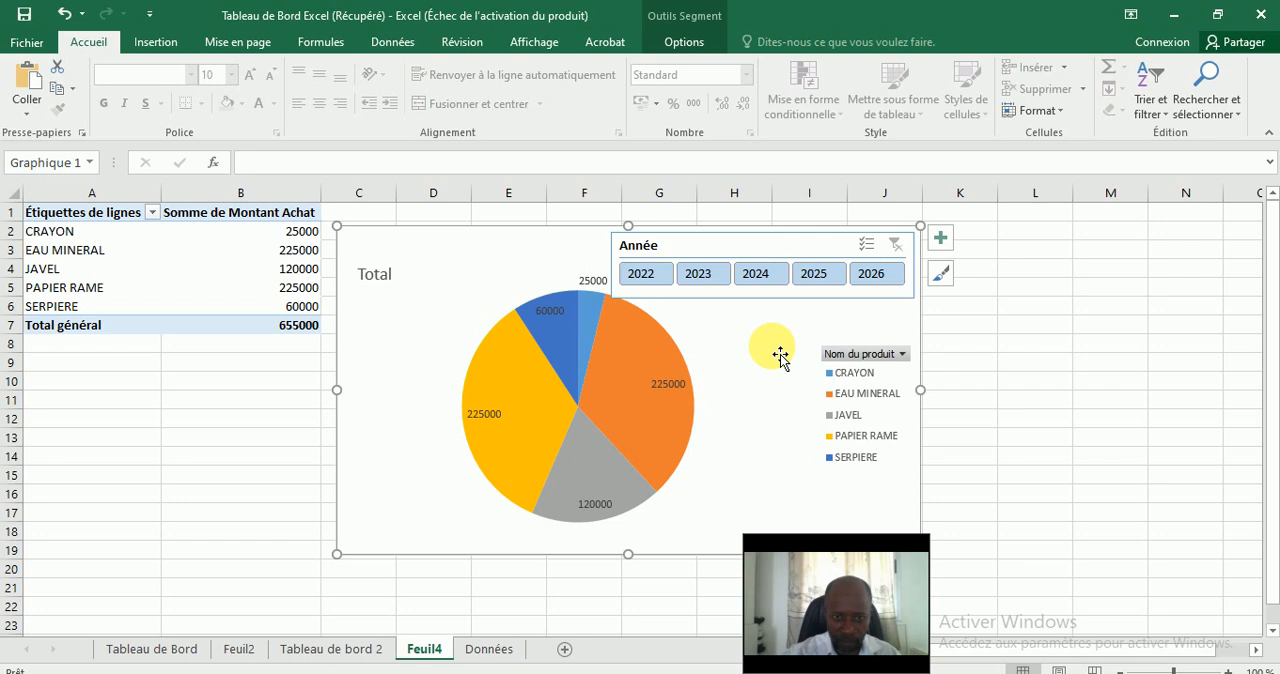
pyautogui.click(777, 307)
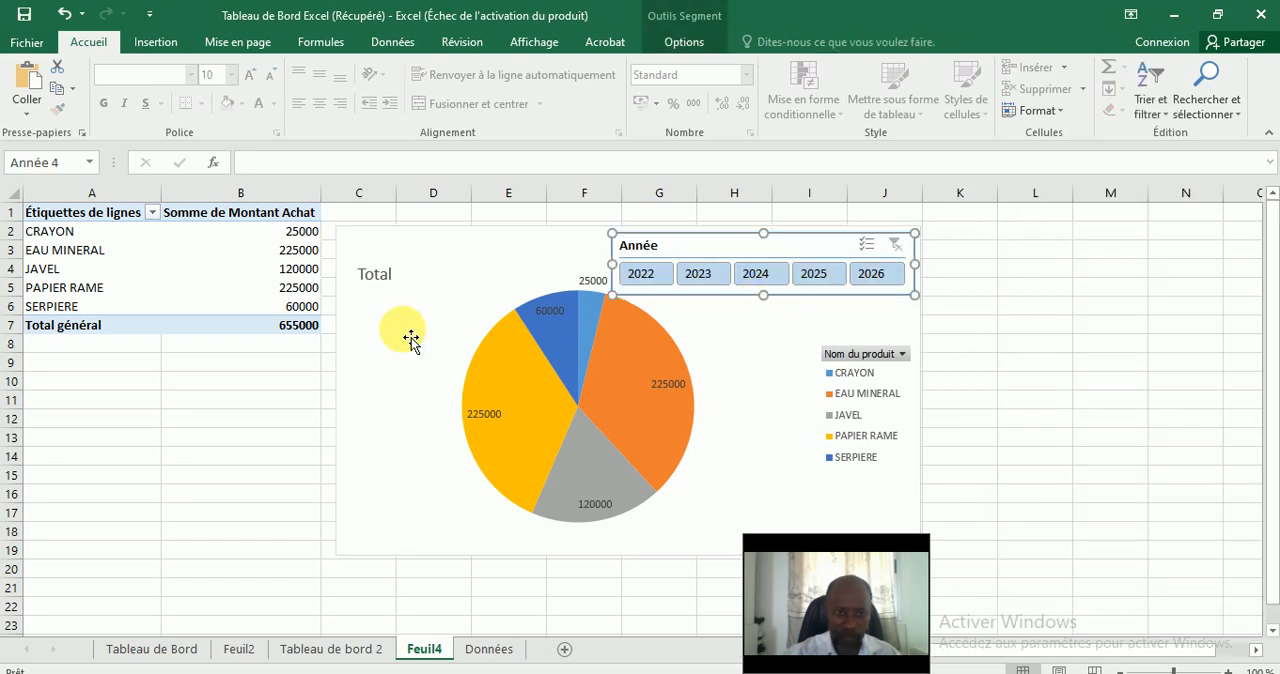
pyautogui.click(409, 417)
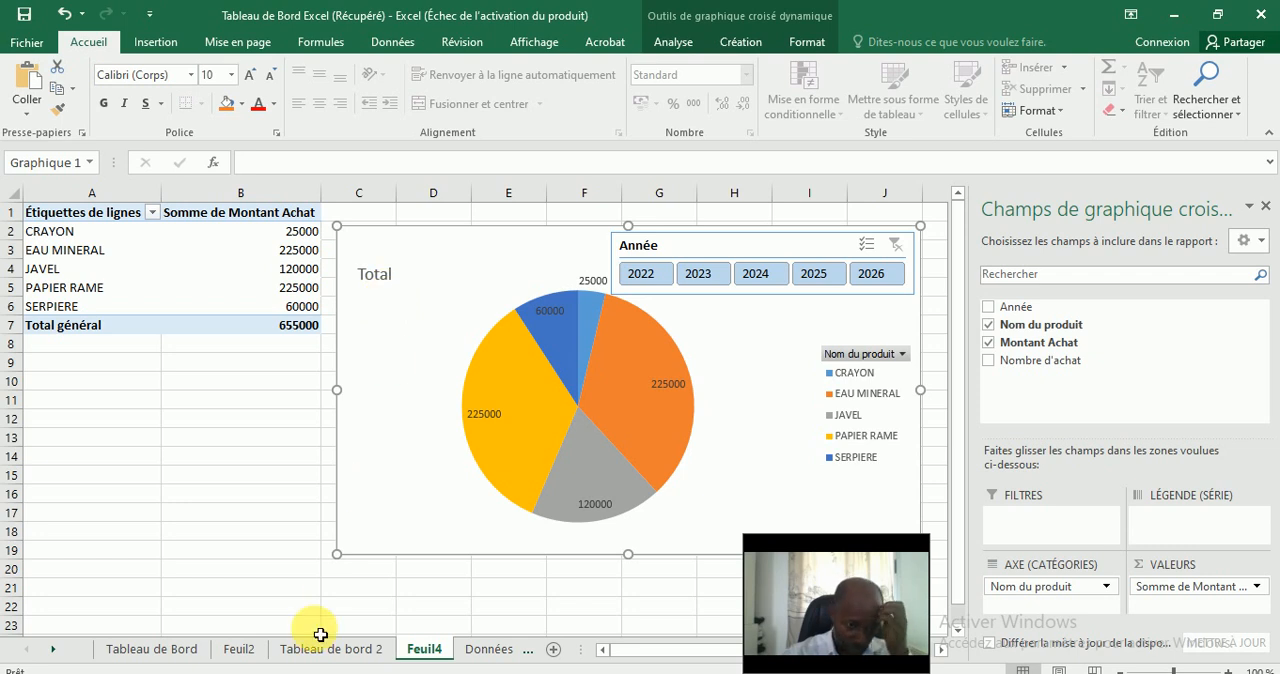
# Review the Tableau de Bord sheet, then retitle the Feuil4 pie chart as "Montants des produits achetés par année".
pyautogui.click(150, 649)
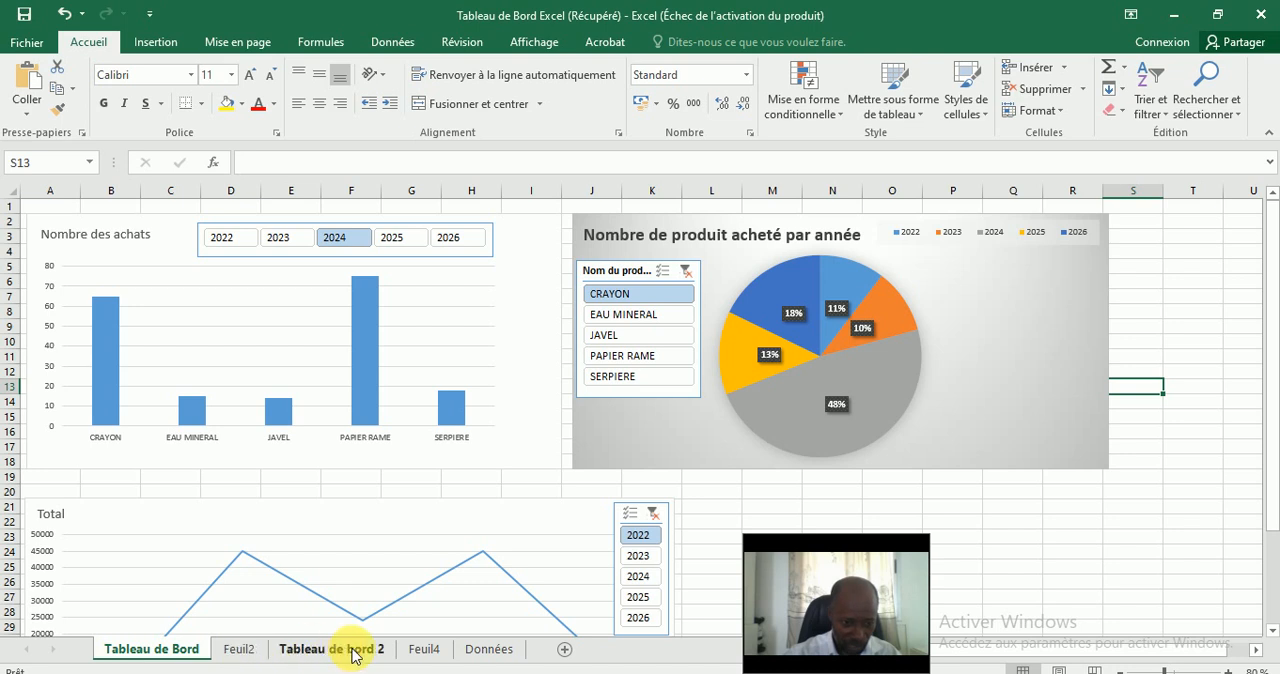
pyautogui.click(416, 651)
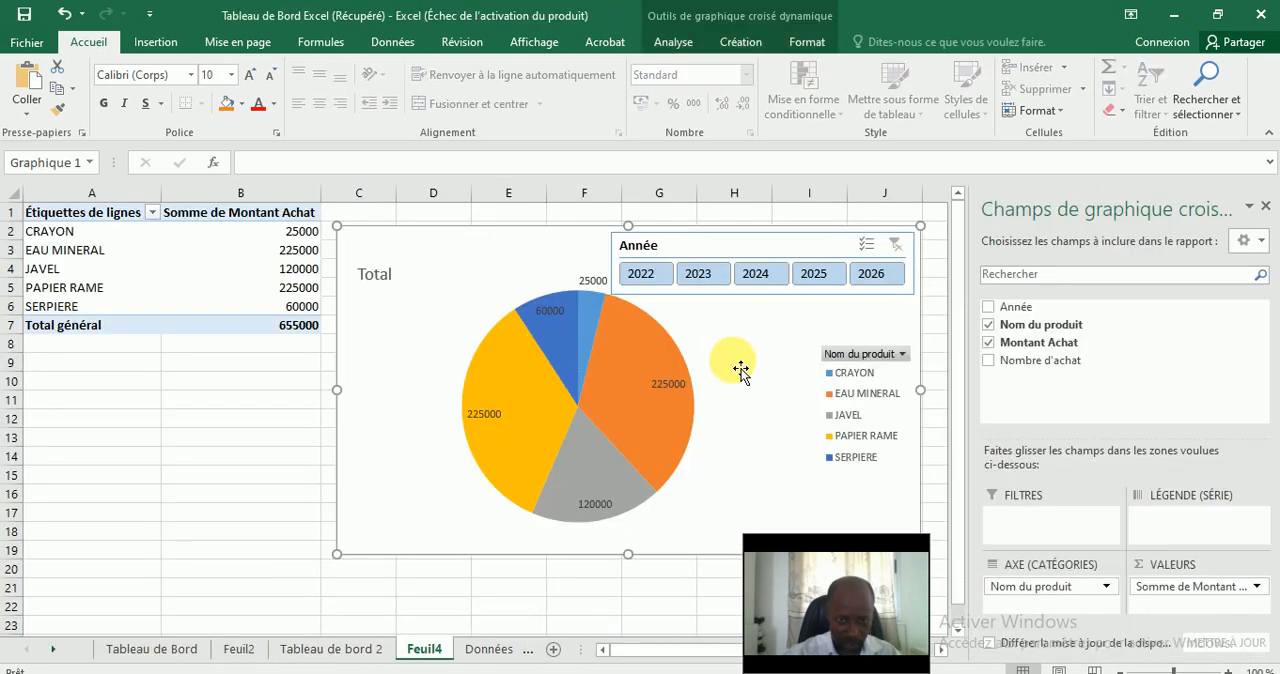
pyautogui.click(385, 280)
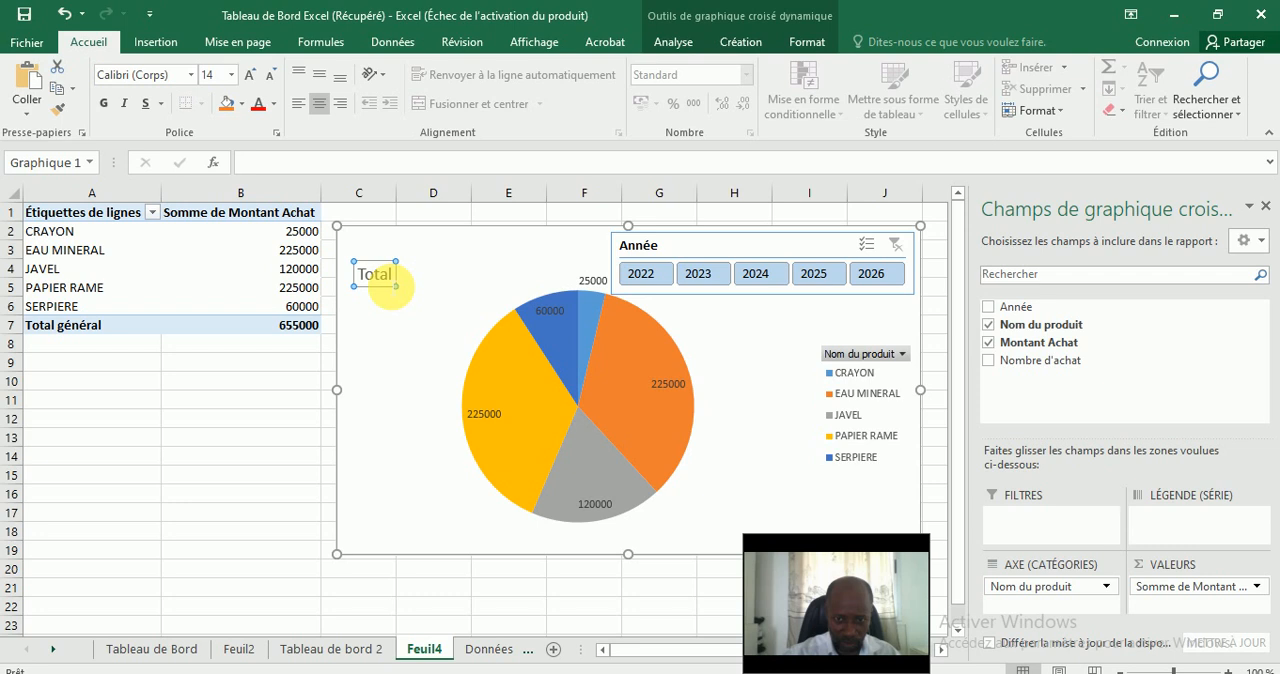
pyautogui.doubleClick(380, 278)
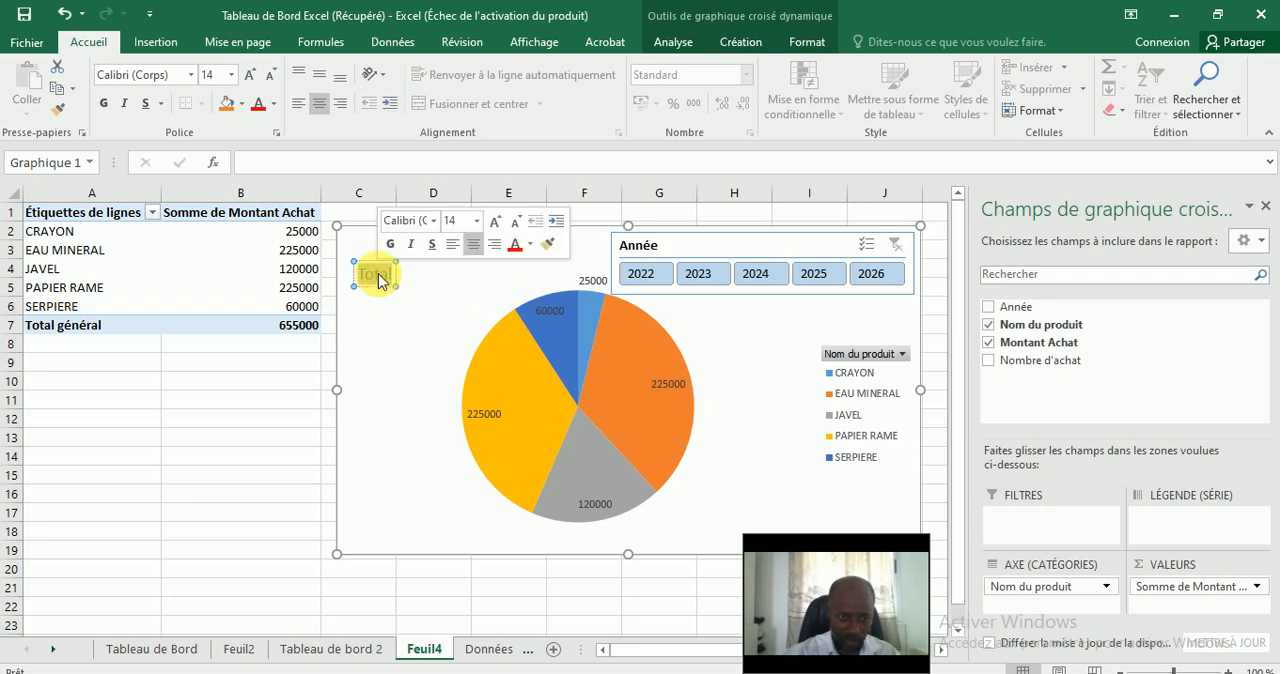
pyautogui.write('Montant des pro')
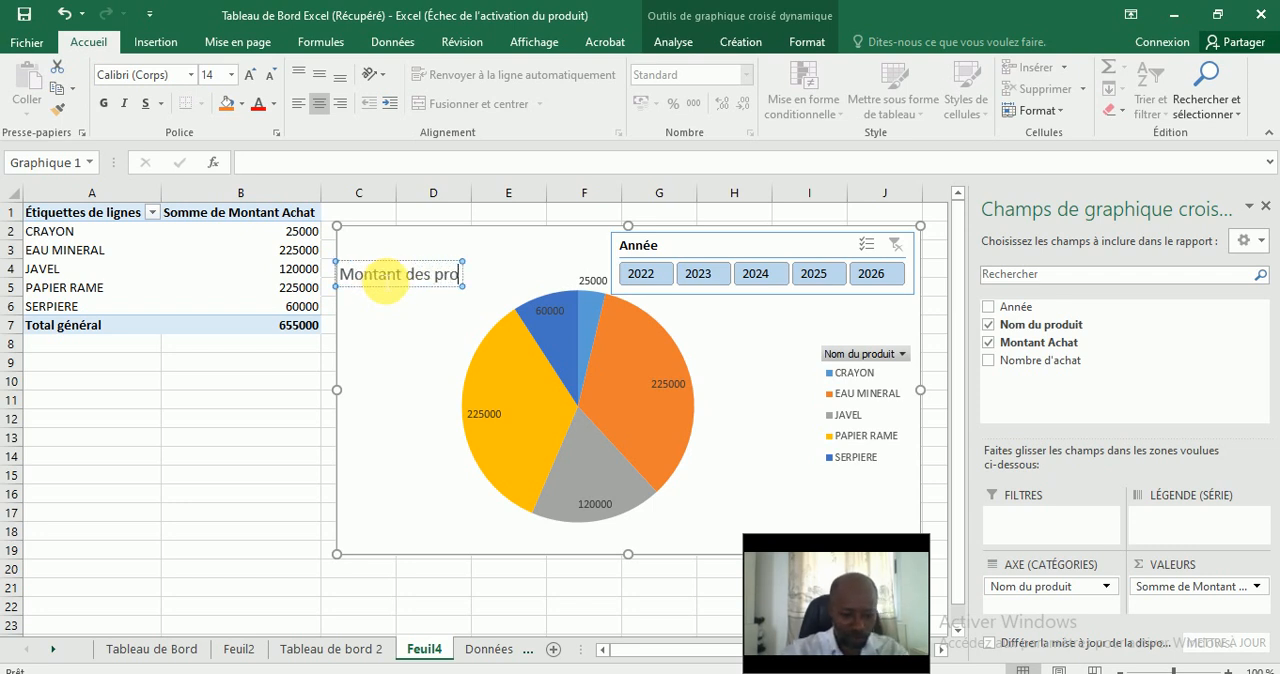
pyautogui.write('duits achetés par ann')
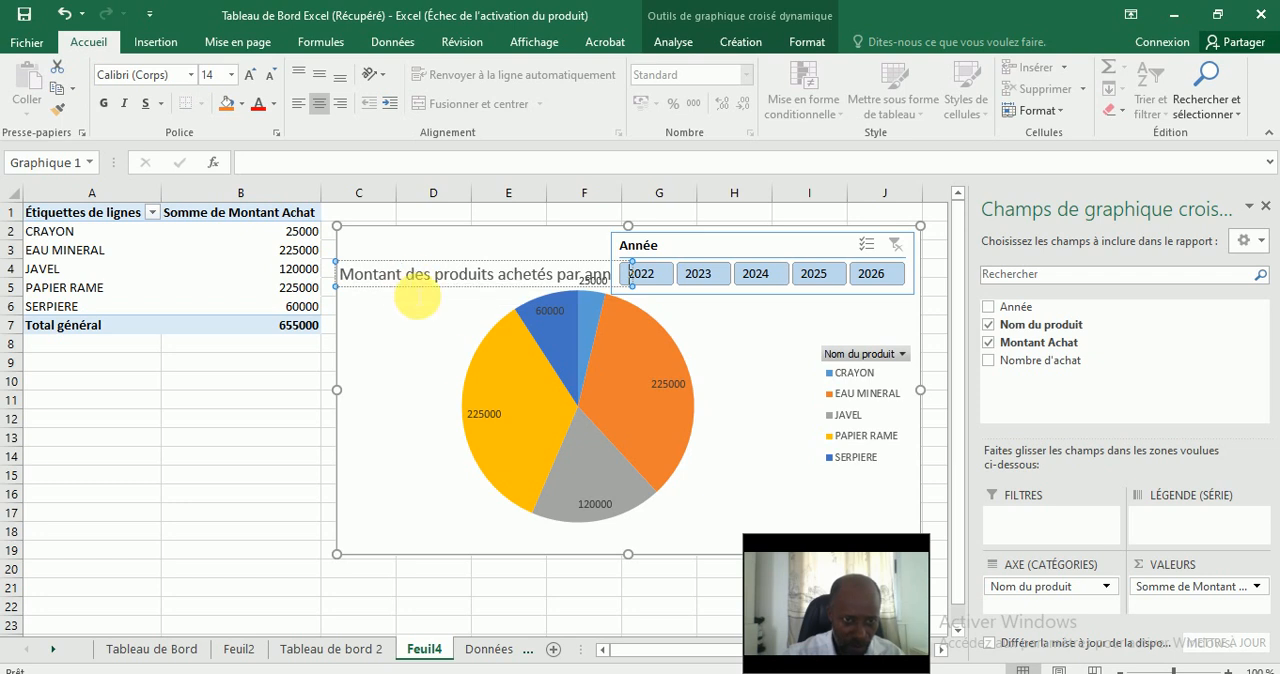
pyautogui.write('s')
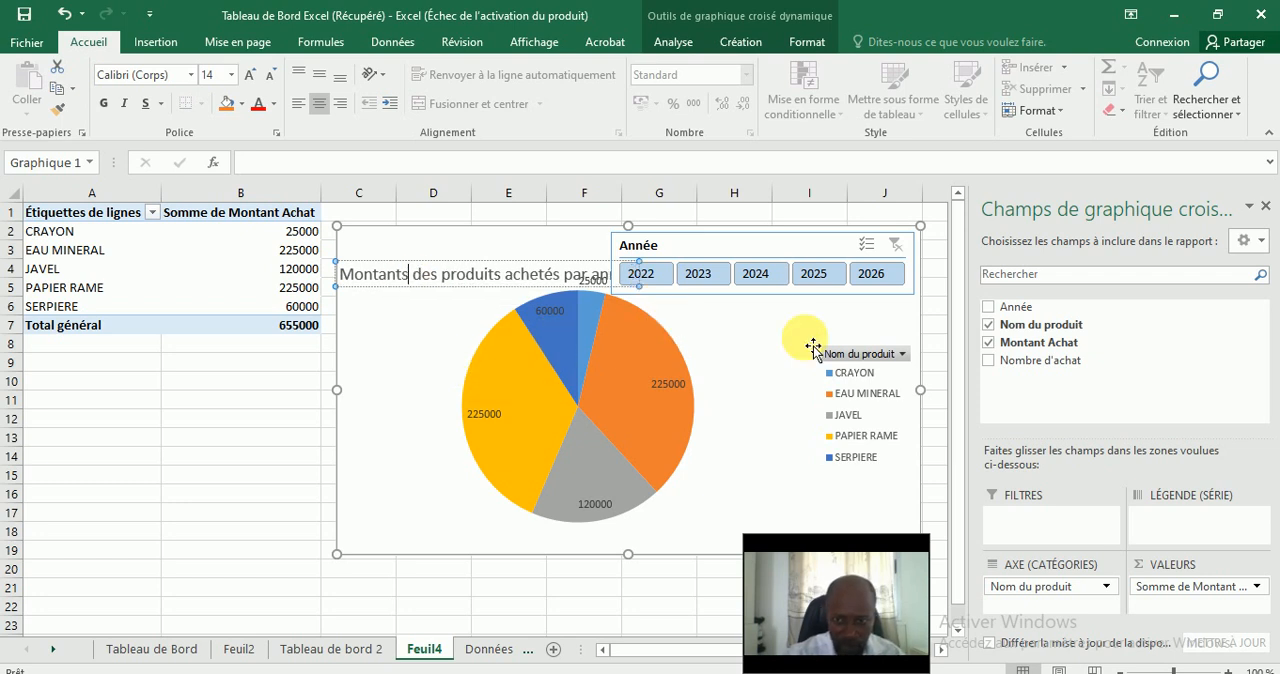
# Widen the pie chart to about the end of column K and shift the Année slicer clear of the chart title.
pyautogui.moveTo(620, 655); pyautogui.dragTo(708, 654)
pyautogui.click(665, 540)
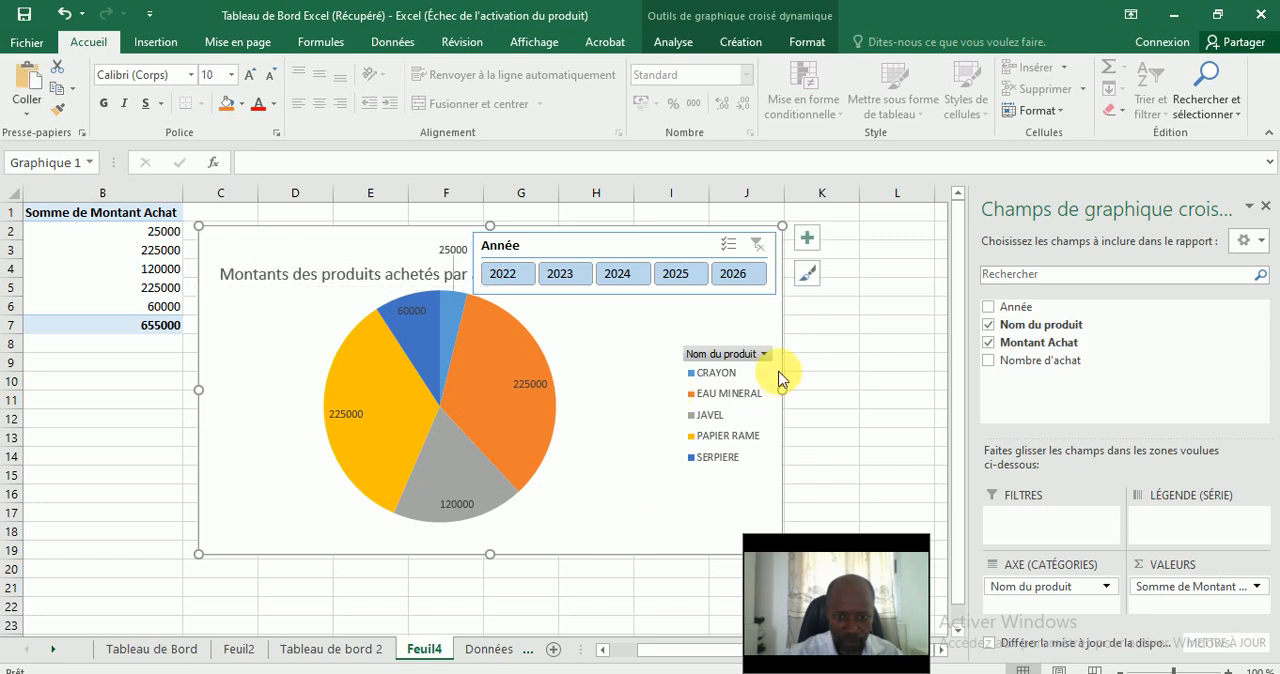
pyautogui.moveTo(782, 390); pyautogui.dragTo(852, 390)
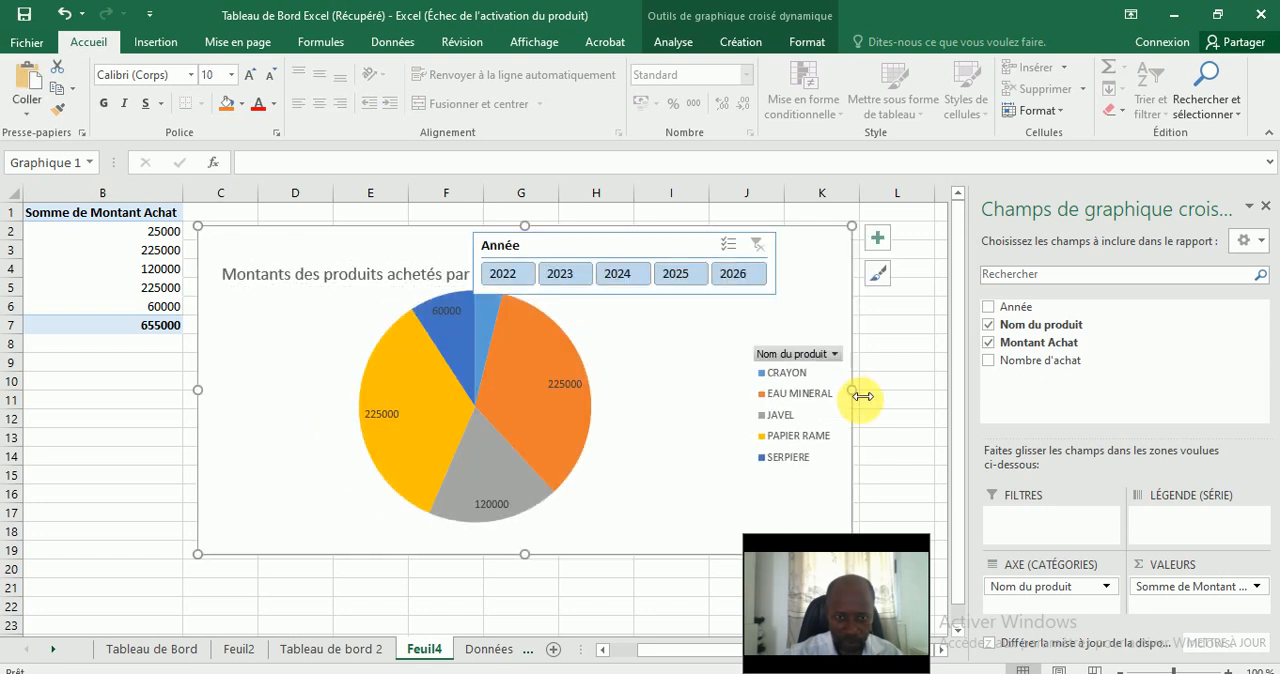
pyautogui.moveTo(528, 251); pyautogui.dragTo(596, 251)
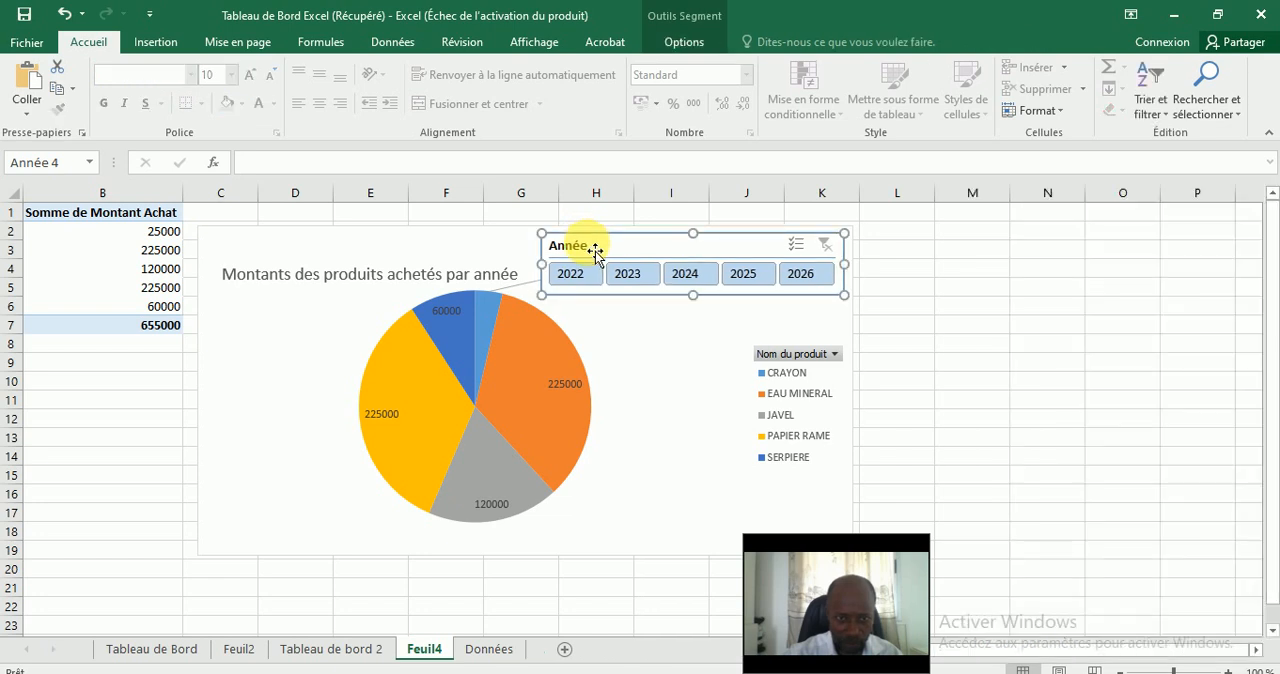
# Move the Année slicer below the chart title, left of the pie, and resize it to about 3.65 cm wide and 6.77 cm high.
pyautogui.moveTo(610, 258); pyautogui.dragTo(271, 313)
pyautogui.moveTo(507, 323); pyautogui.dragTo(332, 324)
pyautogui.moveTo(267, 354); pyautogui.dragTo(277, 534)
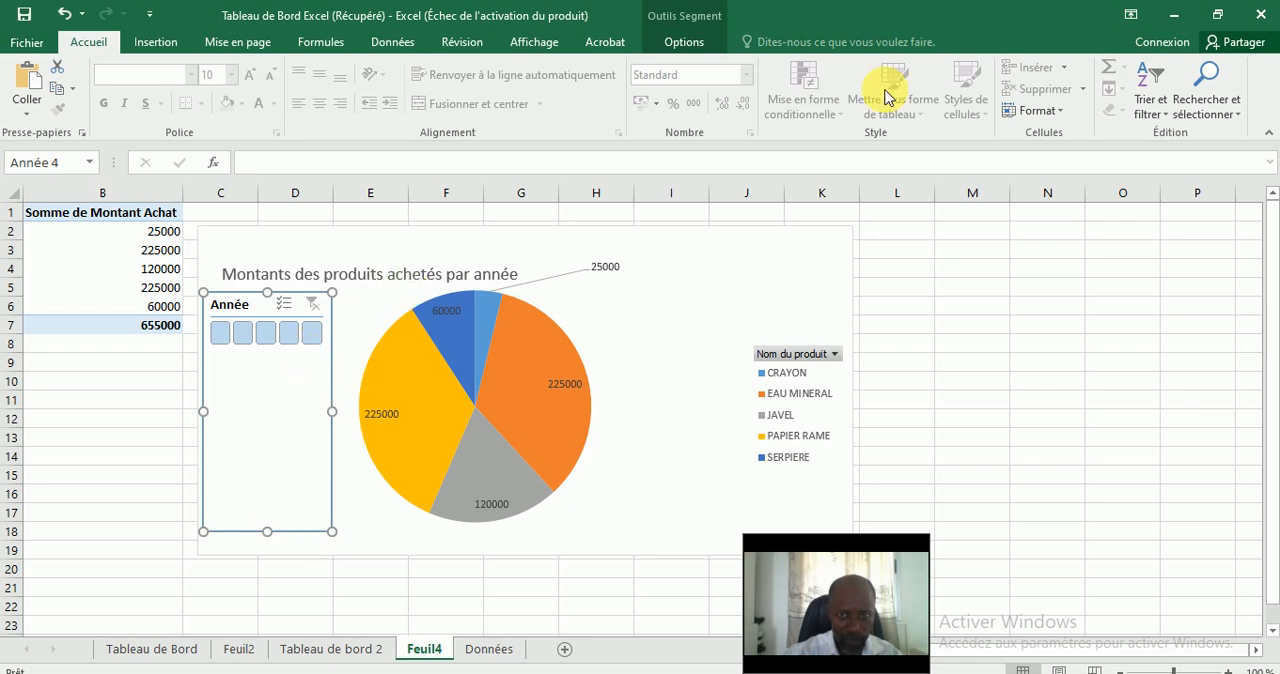
# Set the Année slicer's buttons to 1 column.
pyautogui.click(683, 42)
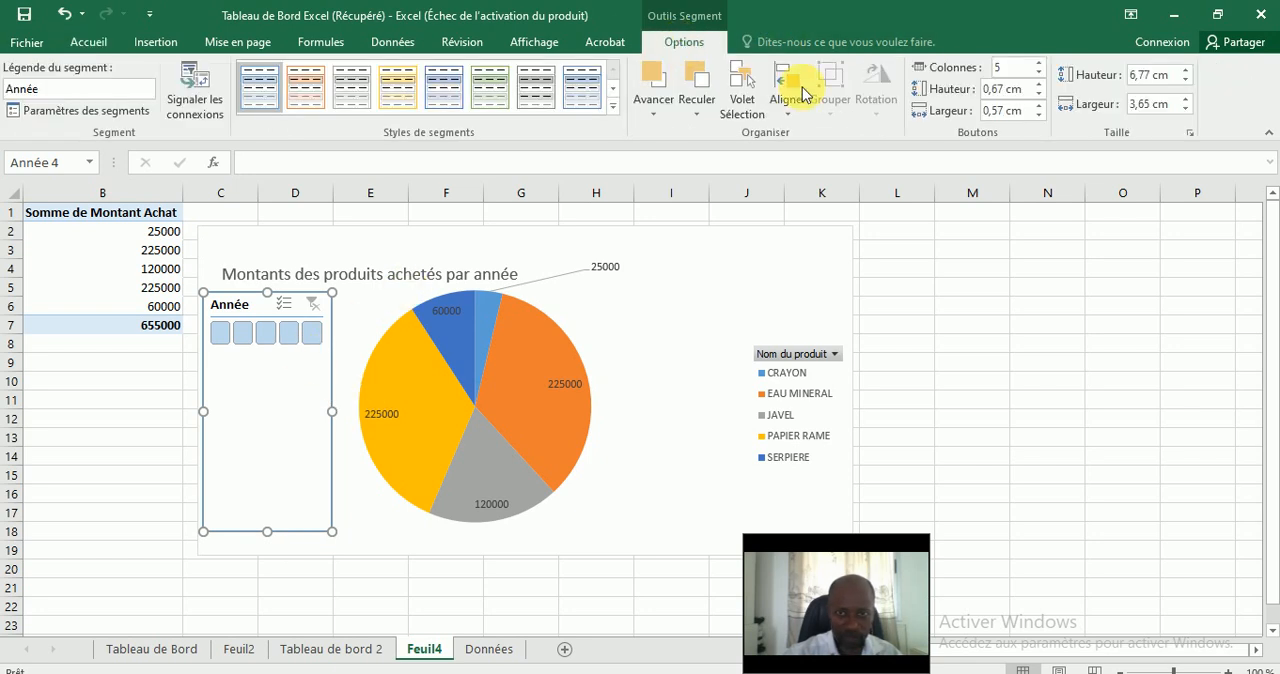
pyautogui.click(1010, 66)
pyautogui.press('BackSpace')
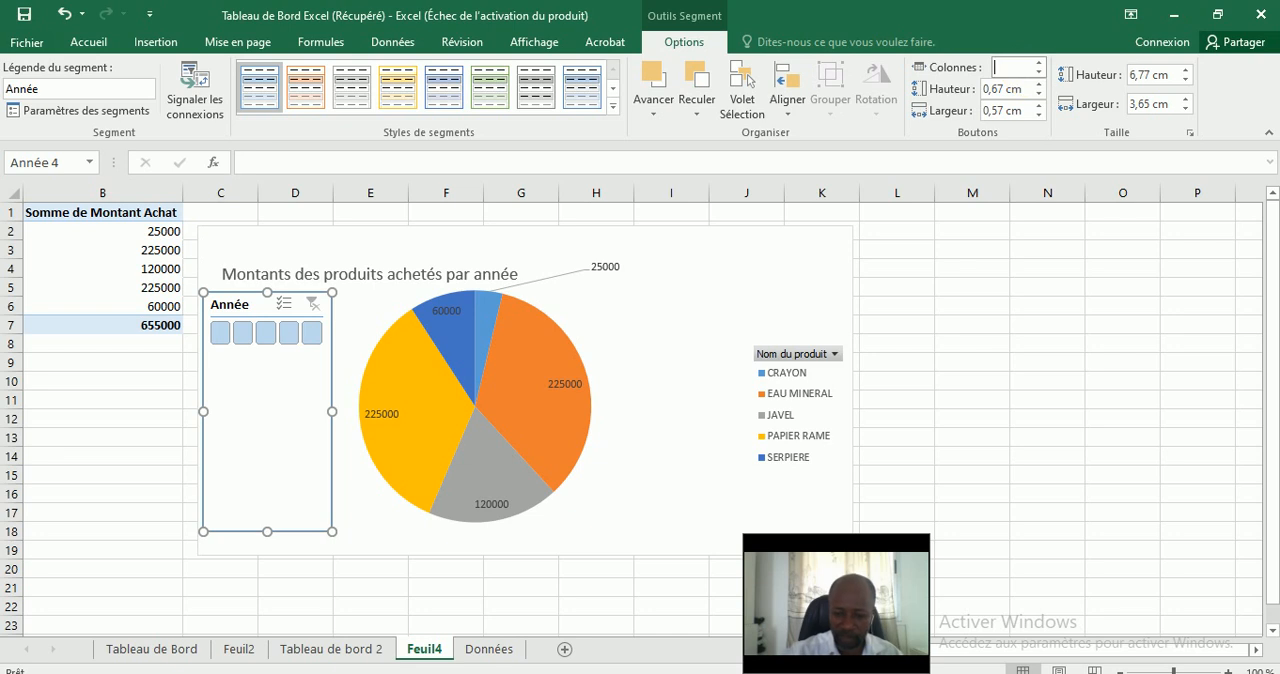
pyautogui.write('1')
pyautogui.press('Return')
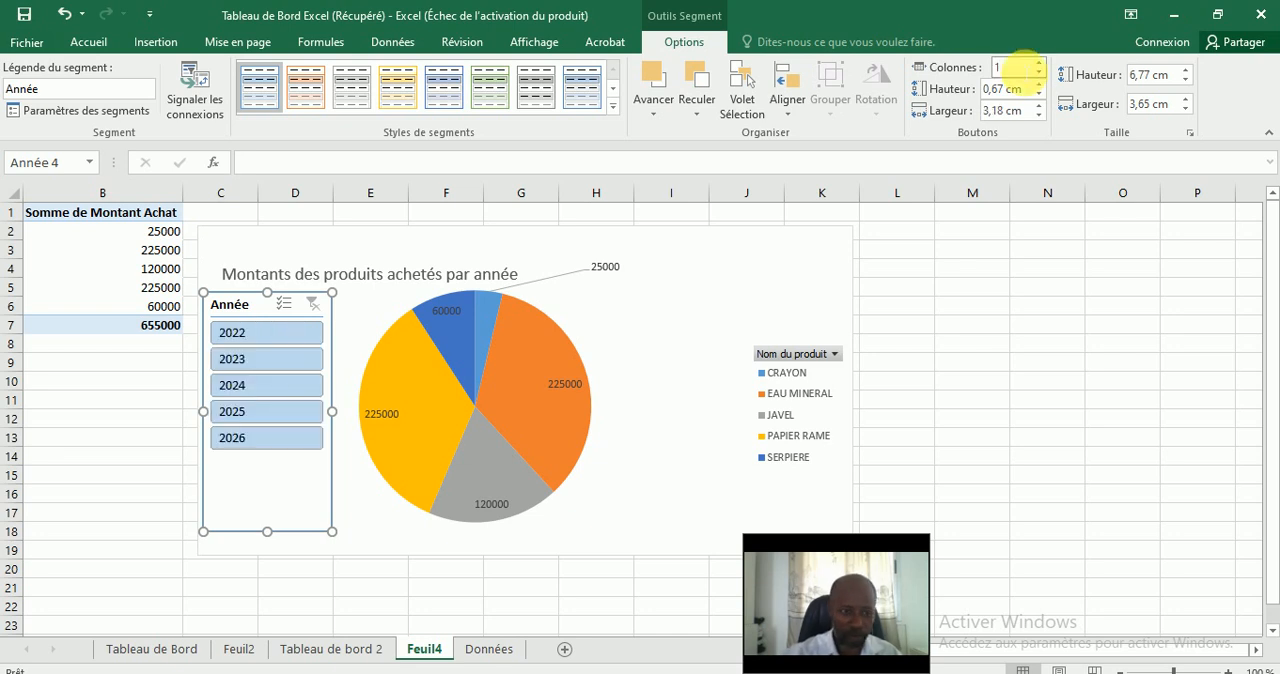
# Move the pie chart's title up to the top centre of the chart, above the pie.
pyautogui.click(366, 527)
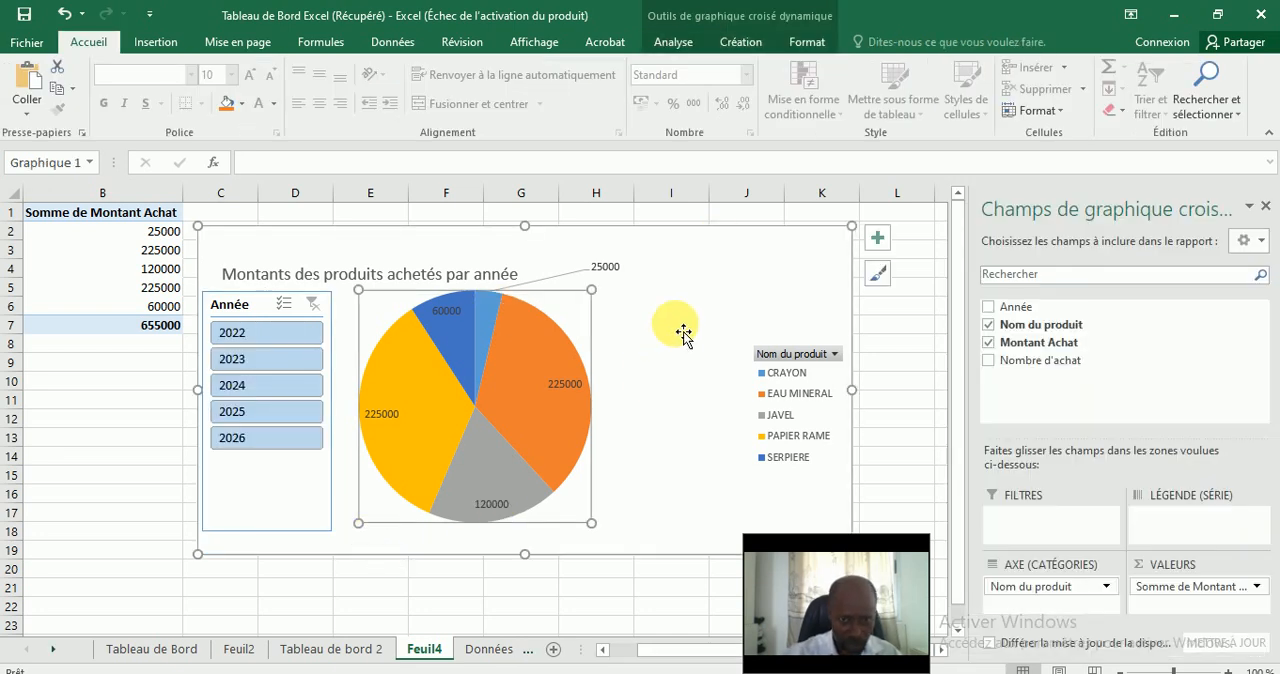
pyautogui.click(622, 316)
pyautogui.click(433, 285)
pyautogui.click(420, 274)
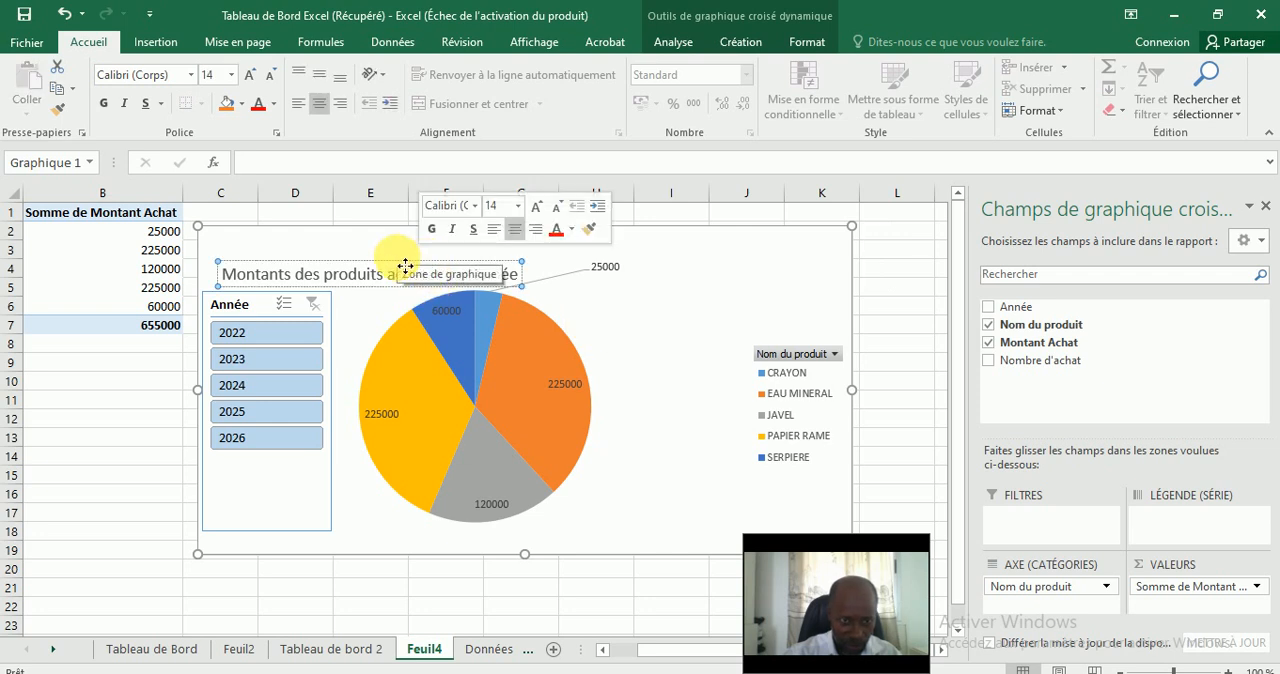
pyautogui.click(403, 256)
pyautogui.moveTo(404, 256); pyautogui.dragTo(556, 243)
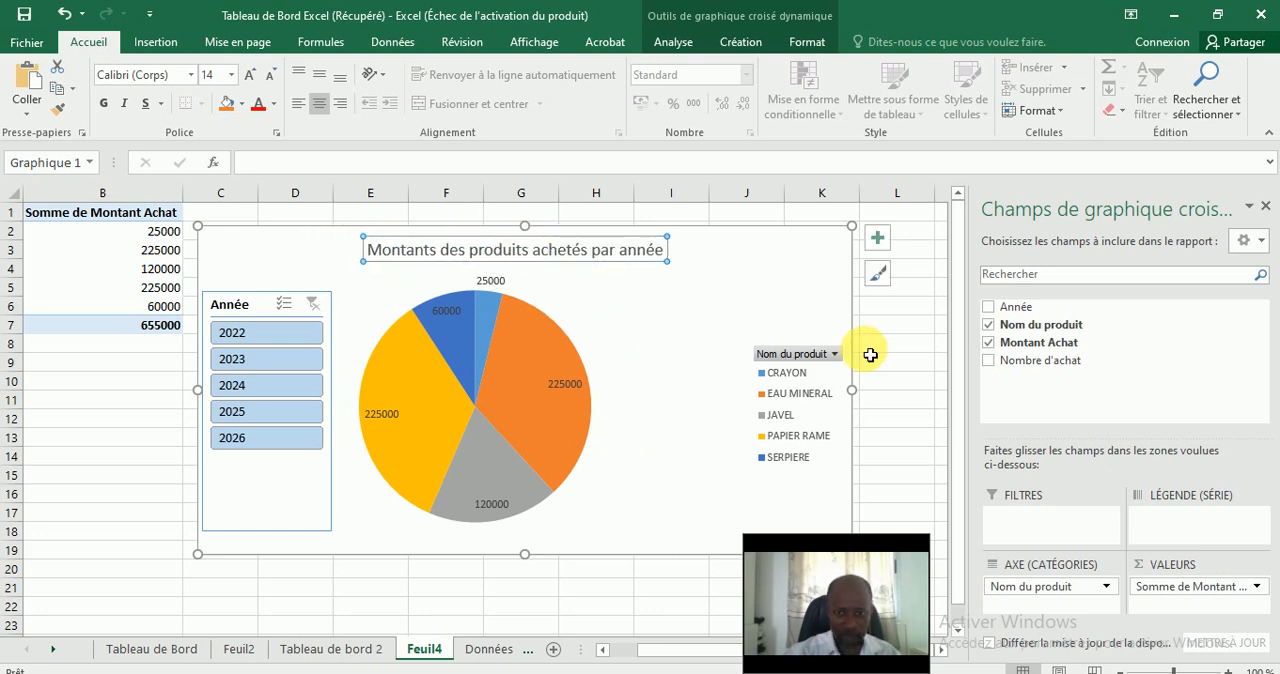
# Narrow the pie chart from its right edge so it ends about a third of the way into column K.
pyautogui.click(810, 303)
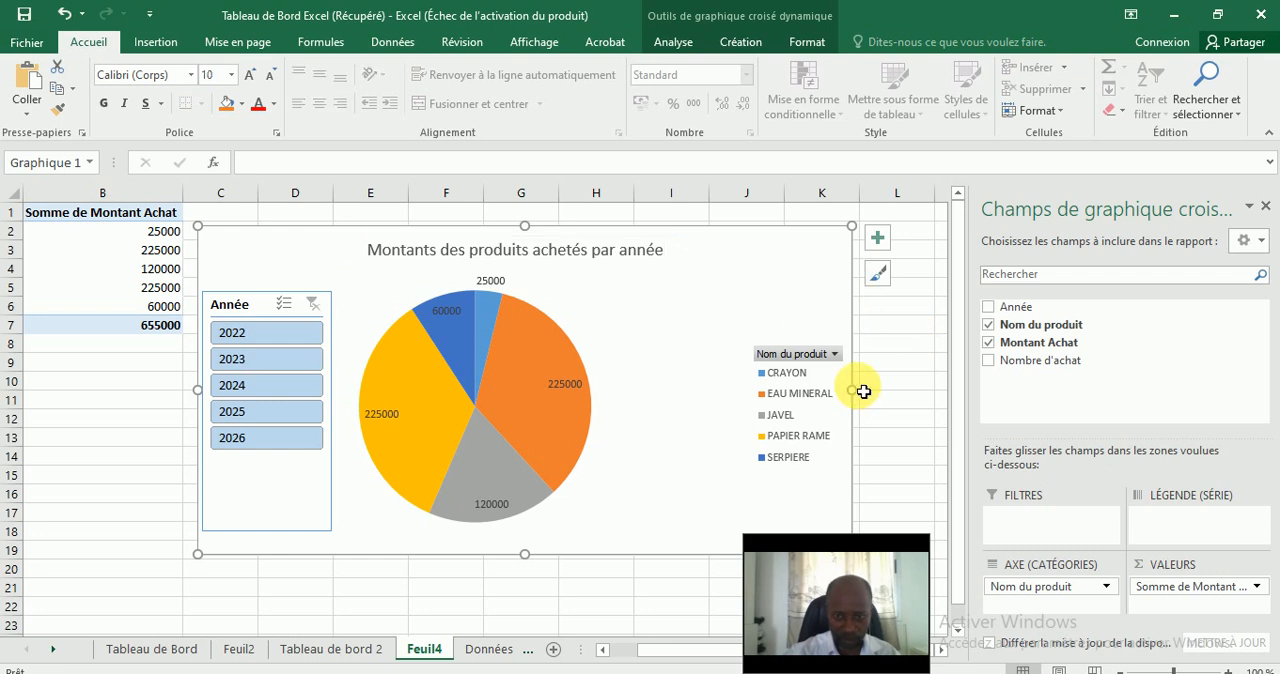
pyautogui.moveTo(860, 391); pyautogui.dragTo(820, 391)
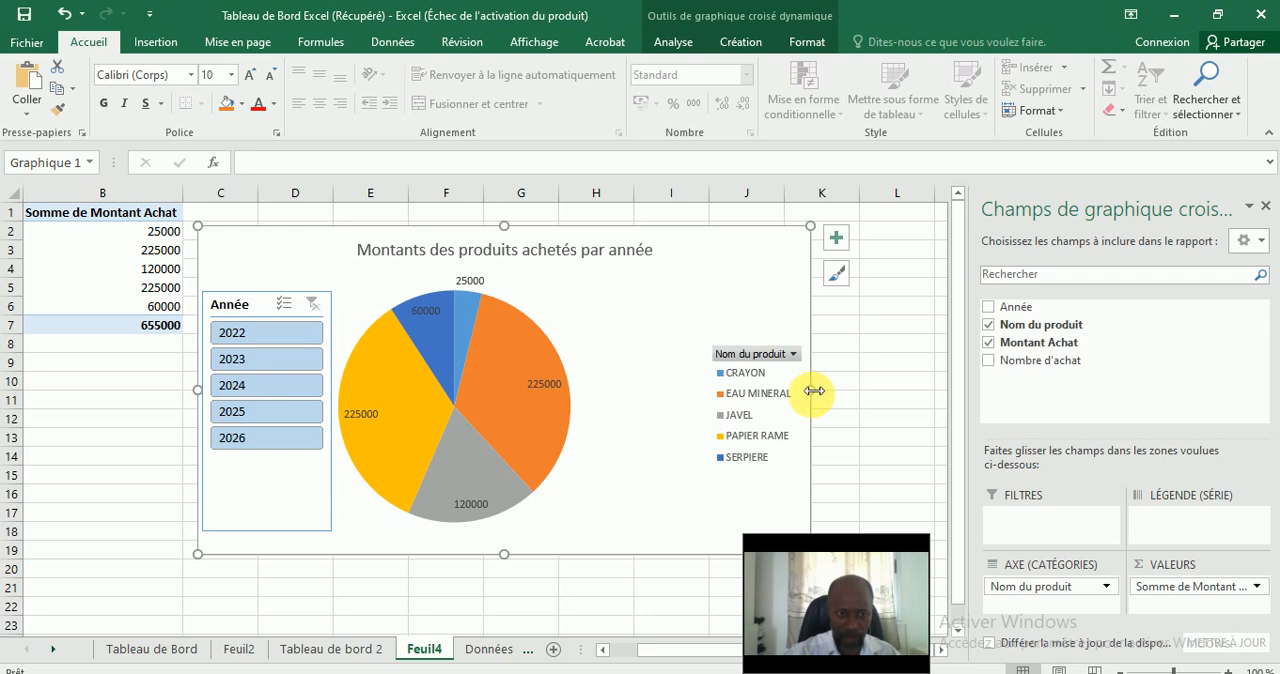
pyautogui.click(866, 346)
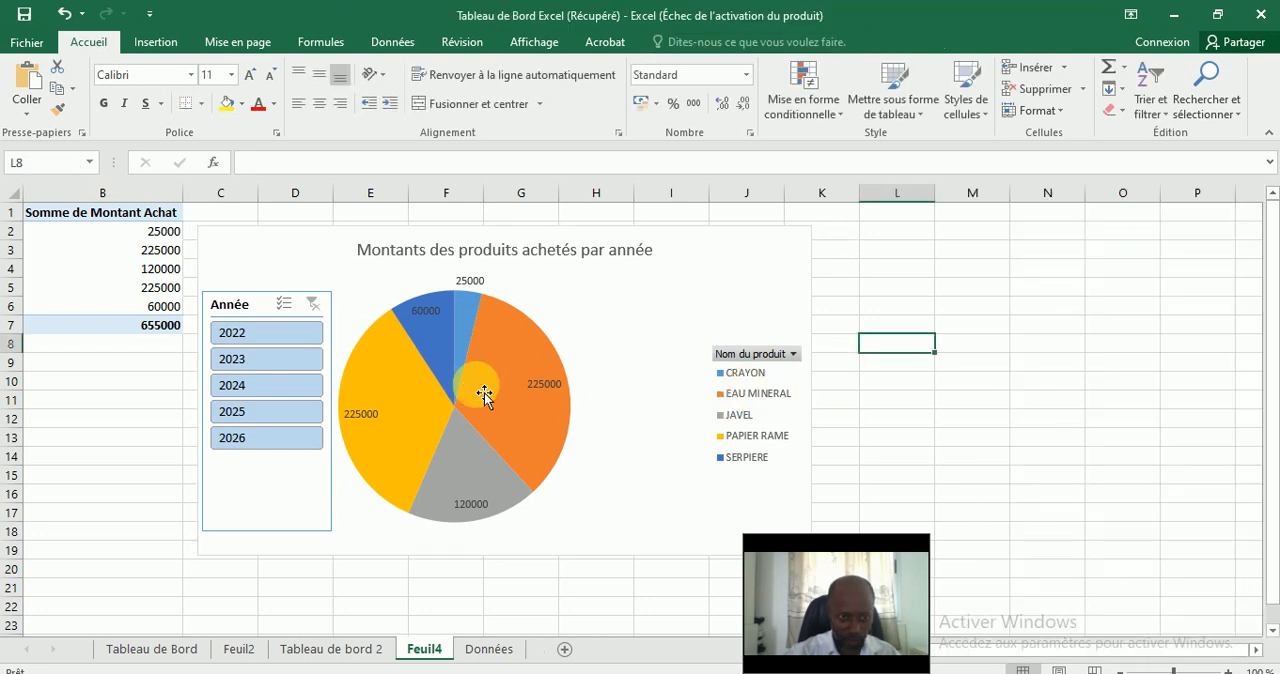
pyautogui.click(831, 235)
pyautogui.click(813, 245)
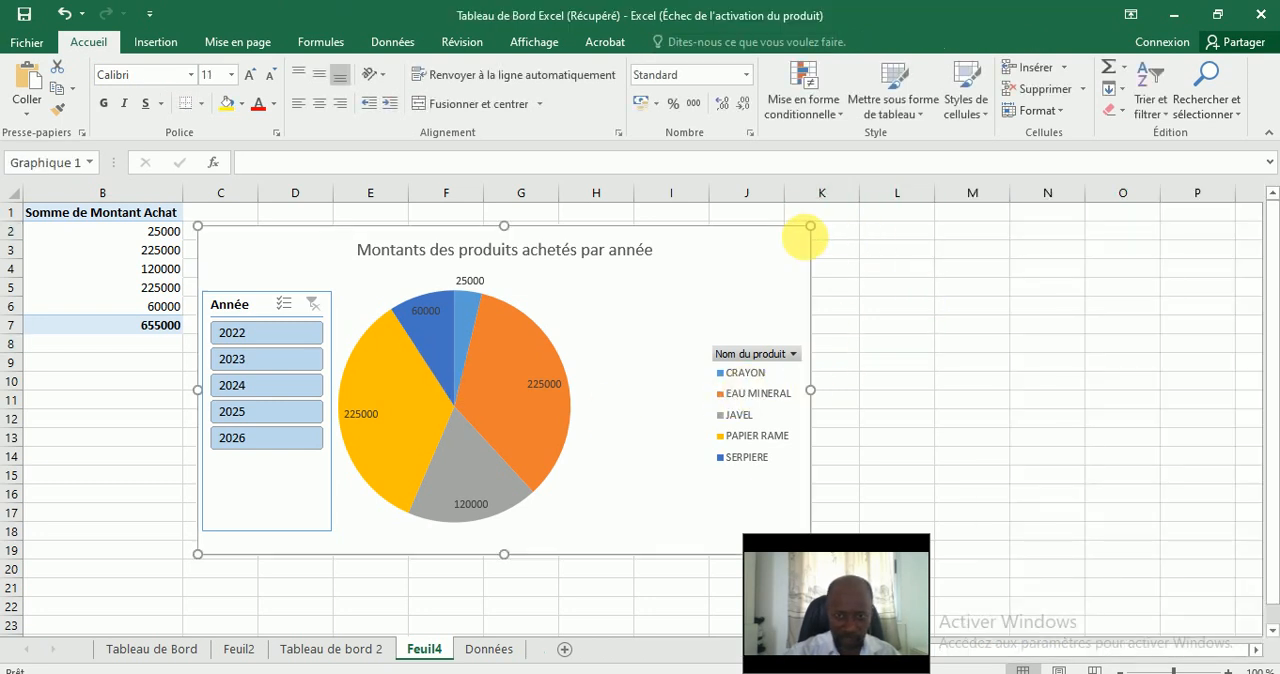
pyautogui.click(565, 262)
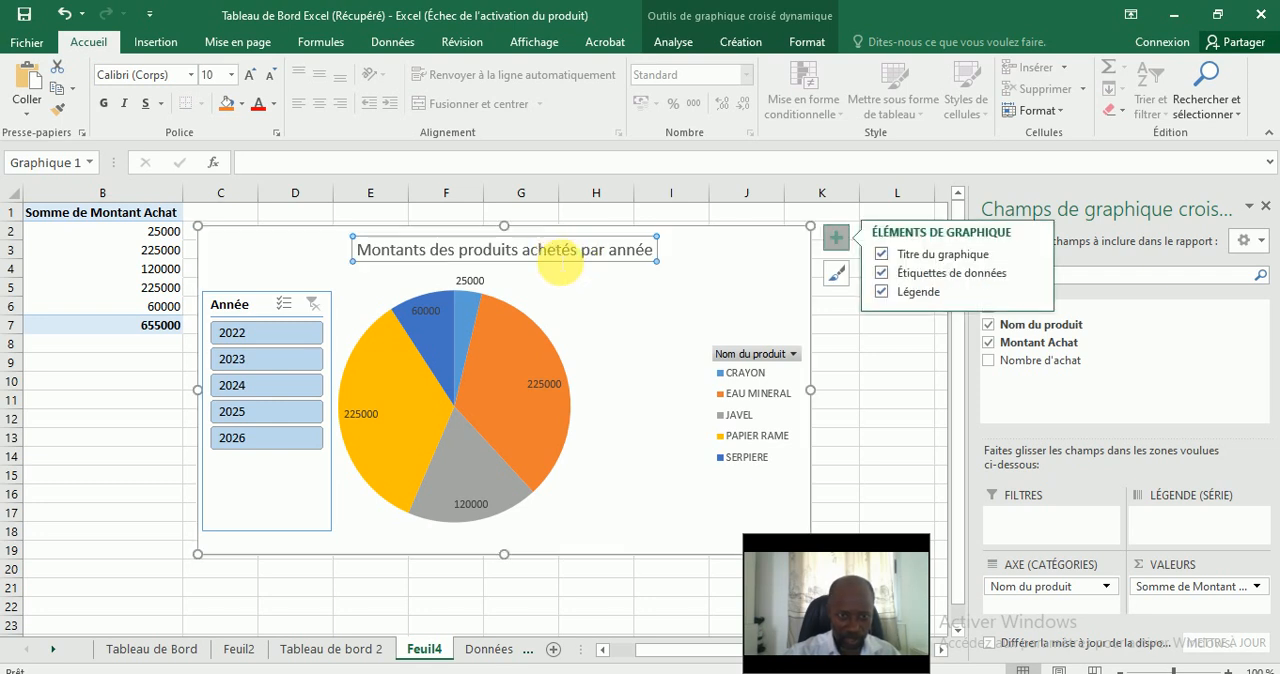
pyautogui.click(327, 249)
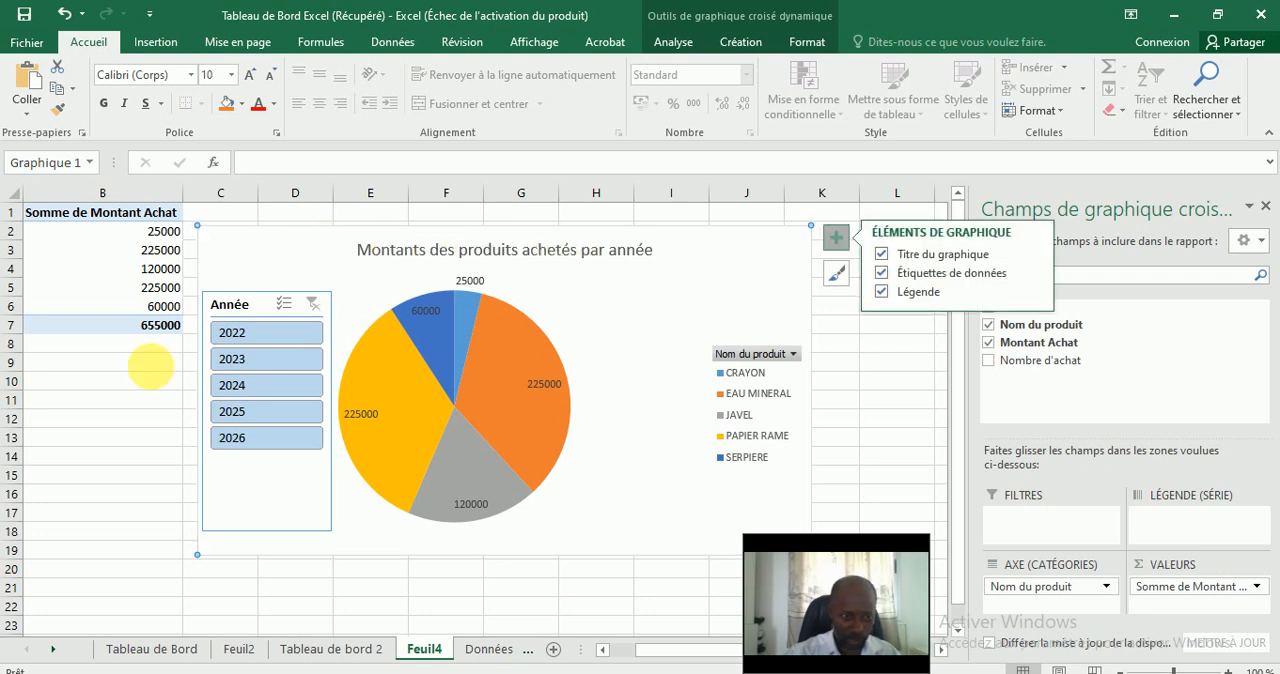
pyautogui.click(160, 362)
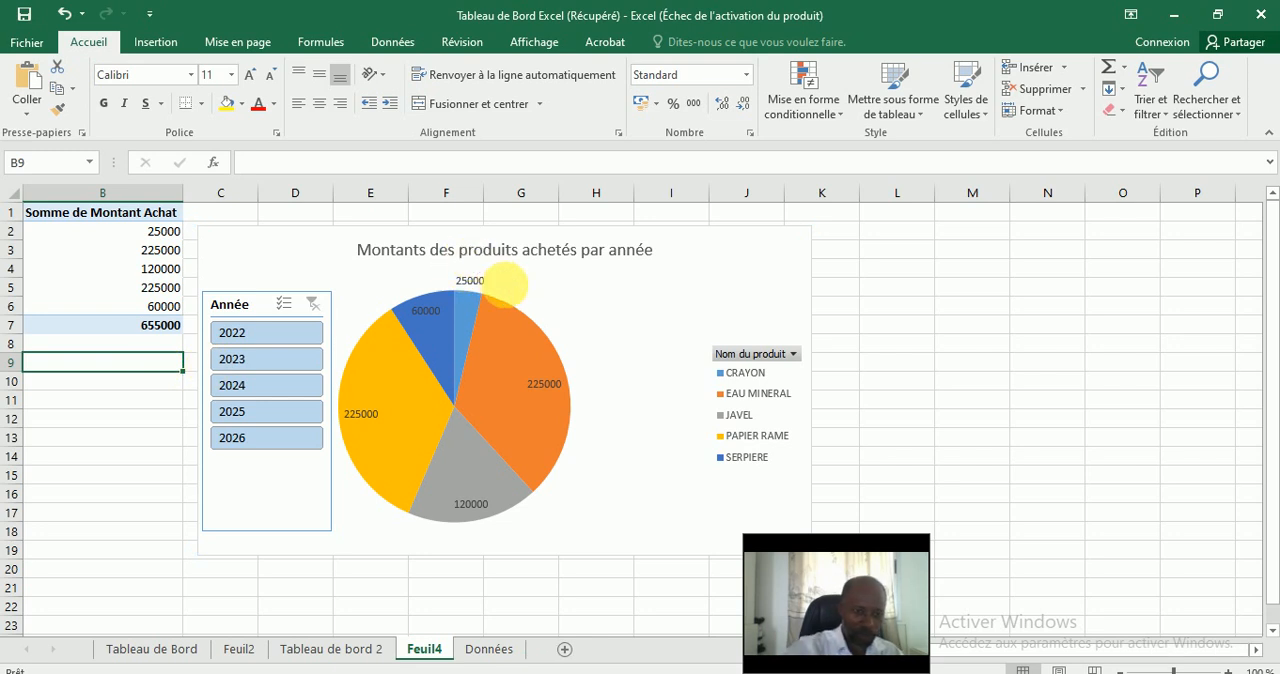
pyautogui.moveTo(523, 405)
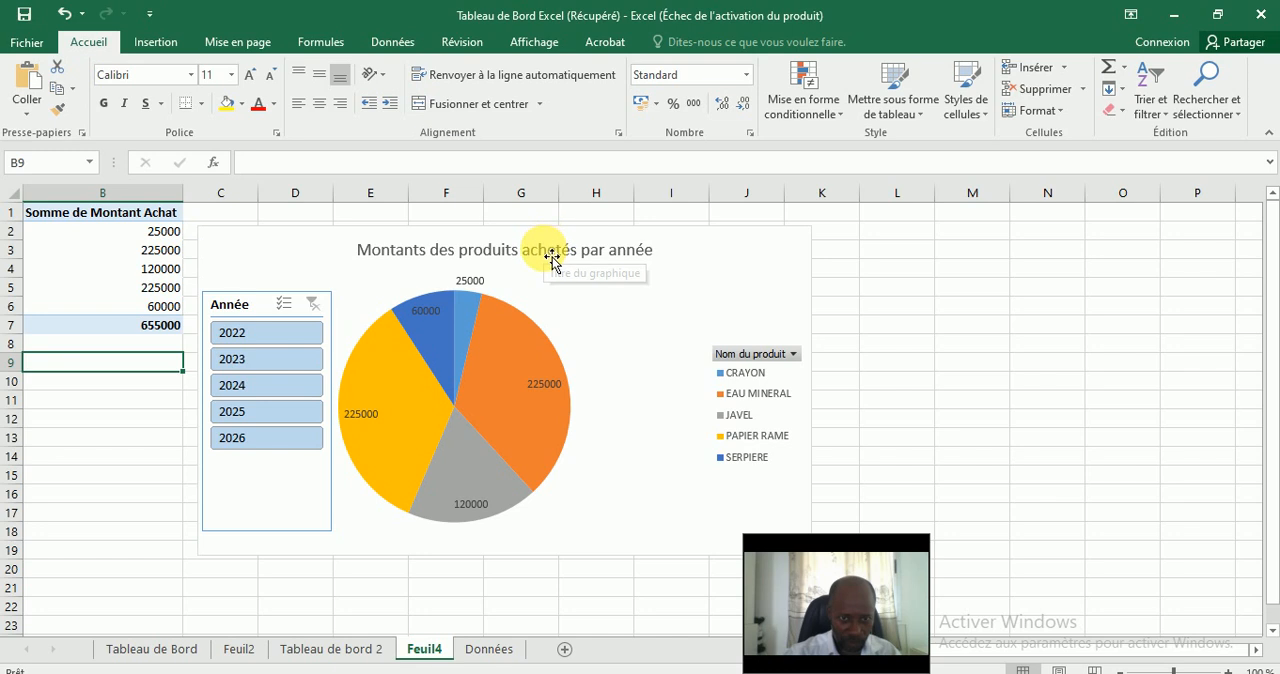
# Select the Feuil4 pie chart together with its Année slicer and copy both, with 2023 excluded in the slicer.
pyautogui.click(605, 325)
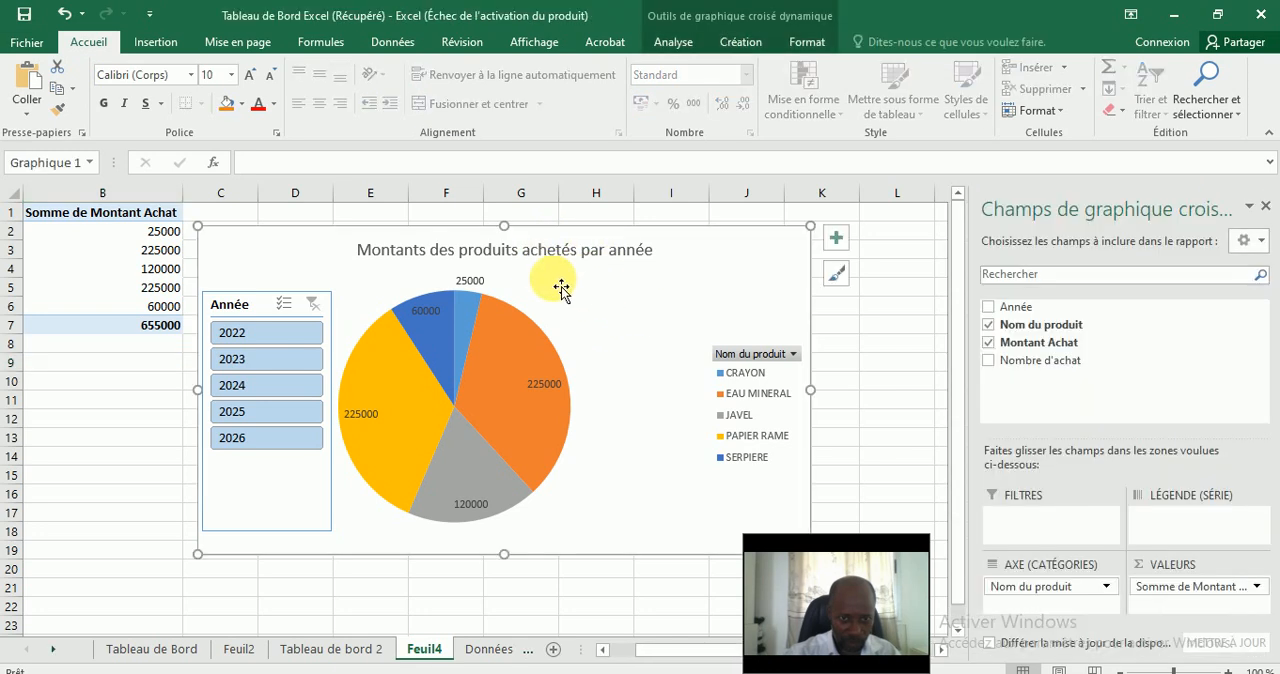
pyautogui.keyDown('ctrl'); pyautogui.click(310, 350); pyautogui.keyUp('ctrl')
pyautogui.click(236, 300)
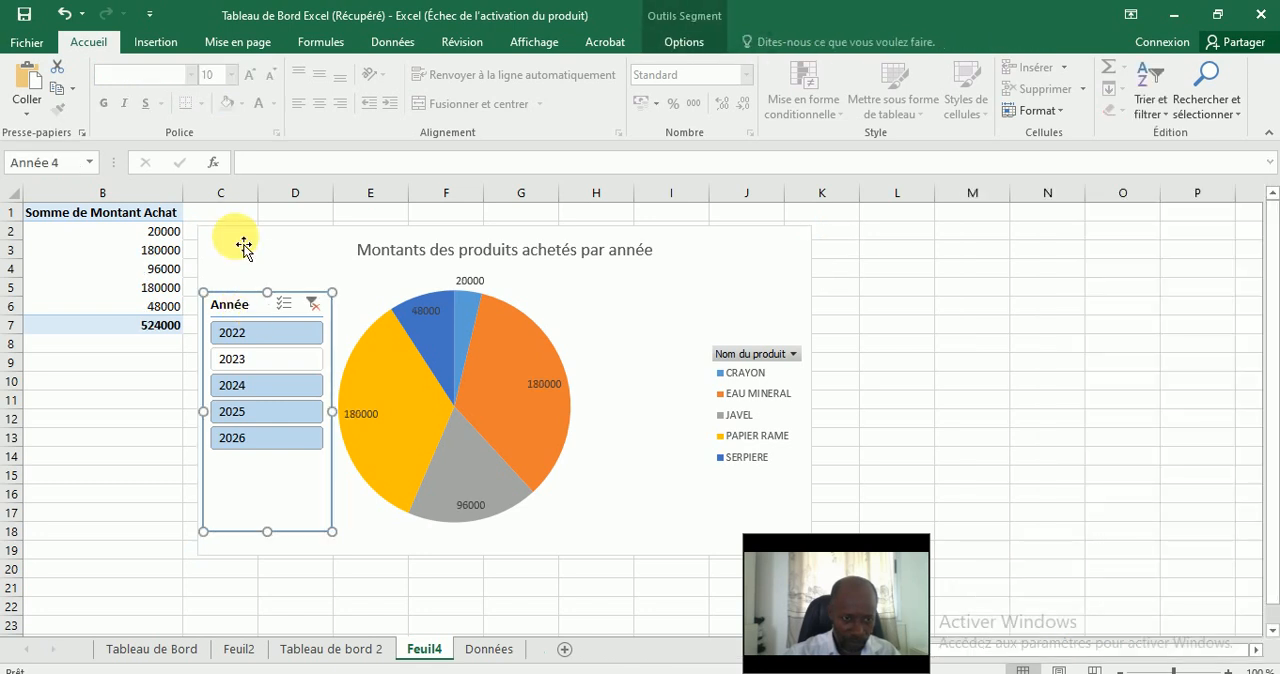
pyautogui.click(351, 260)
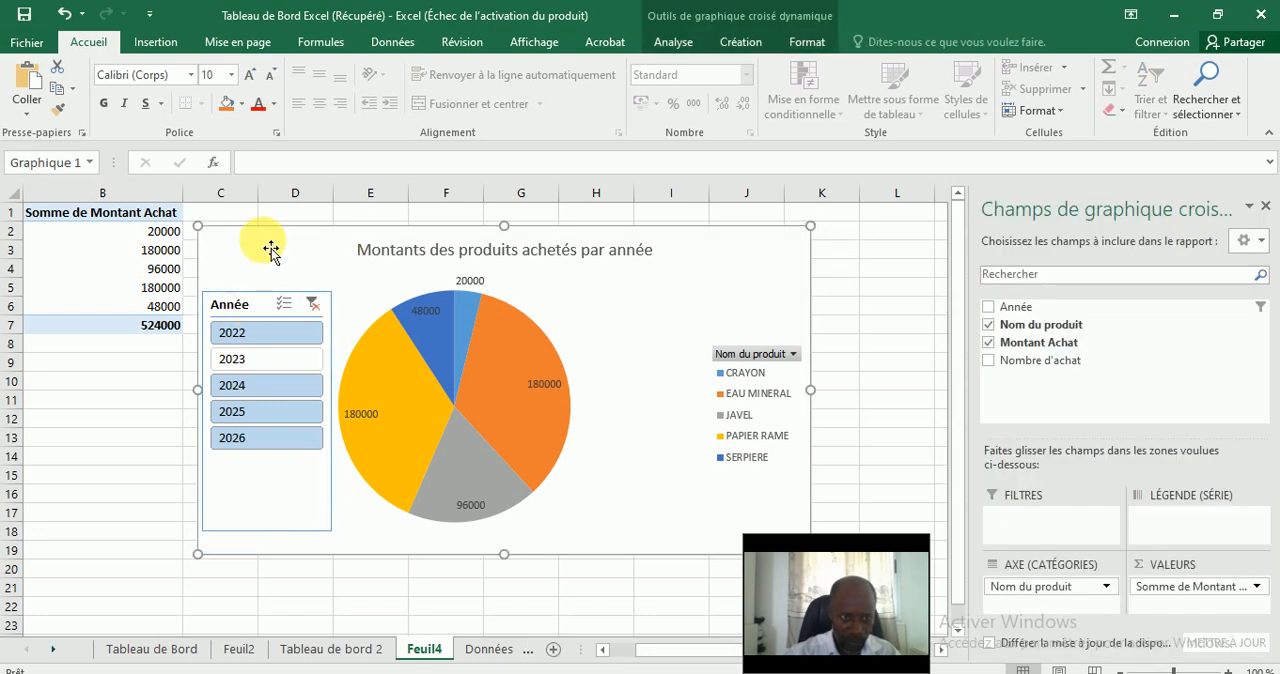
pyautogui.click(169, 405)
pyautogui.click(257, 257)
pyautogui.click(251, 303)
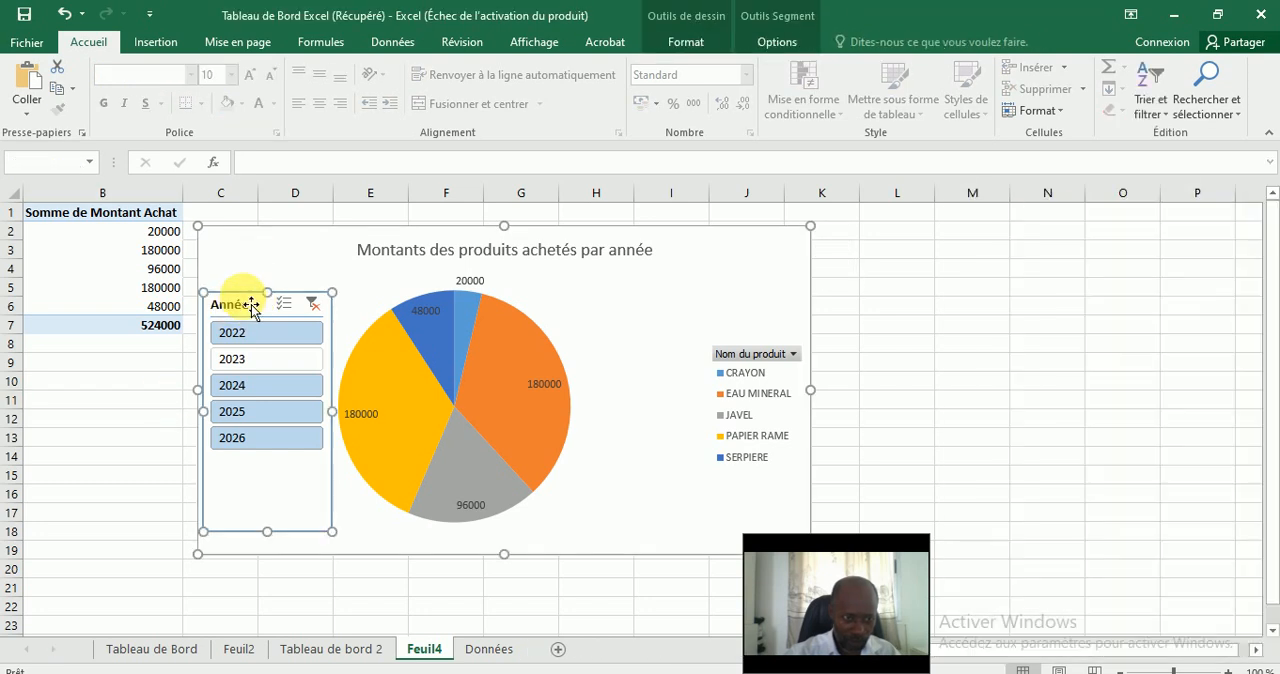
pyautogui.keyDown('ctrl'); pyautogui.click(447, 259); pyautogui.keyUp('ctrl')
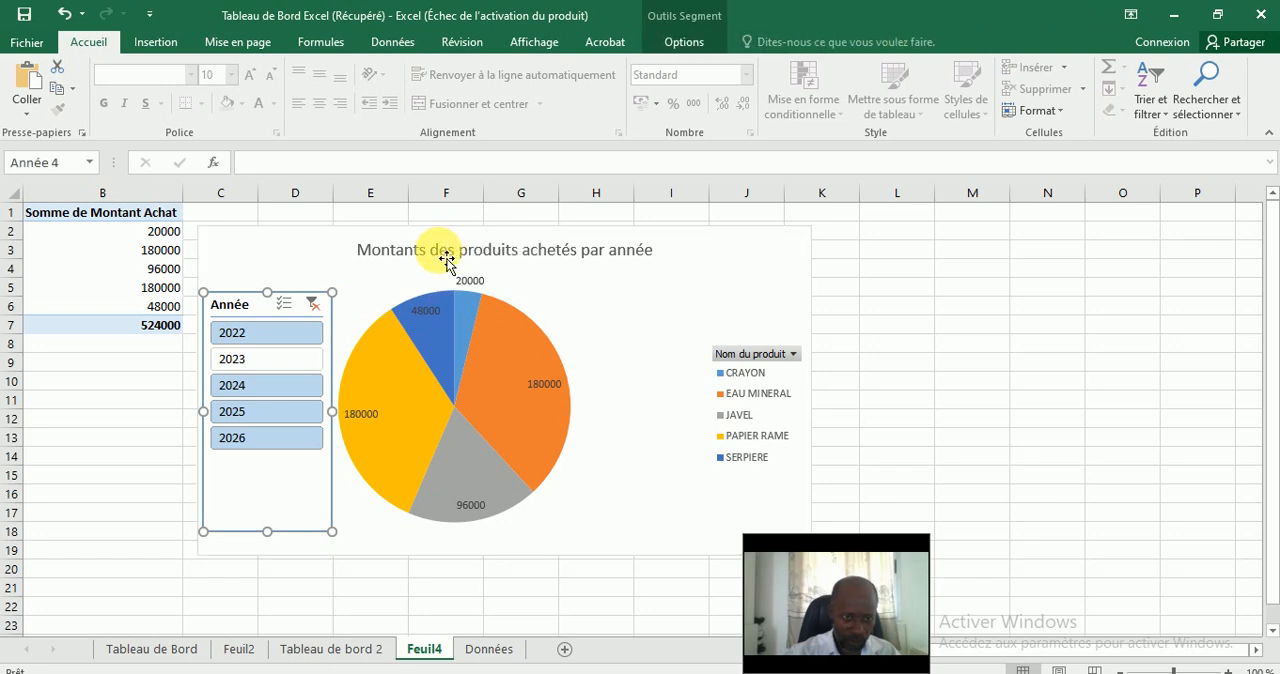
pyautogui.keyDown('ctrl'); pyautogui.click(442, 256); pyautogui.keyUp('ctrl')
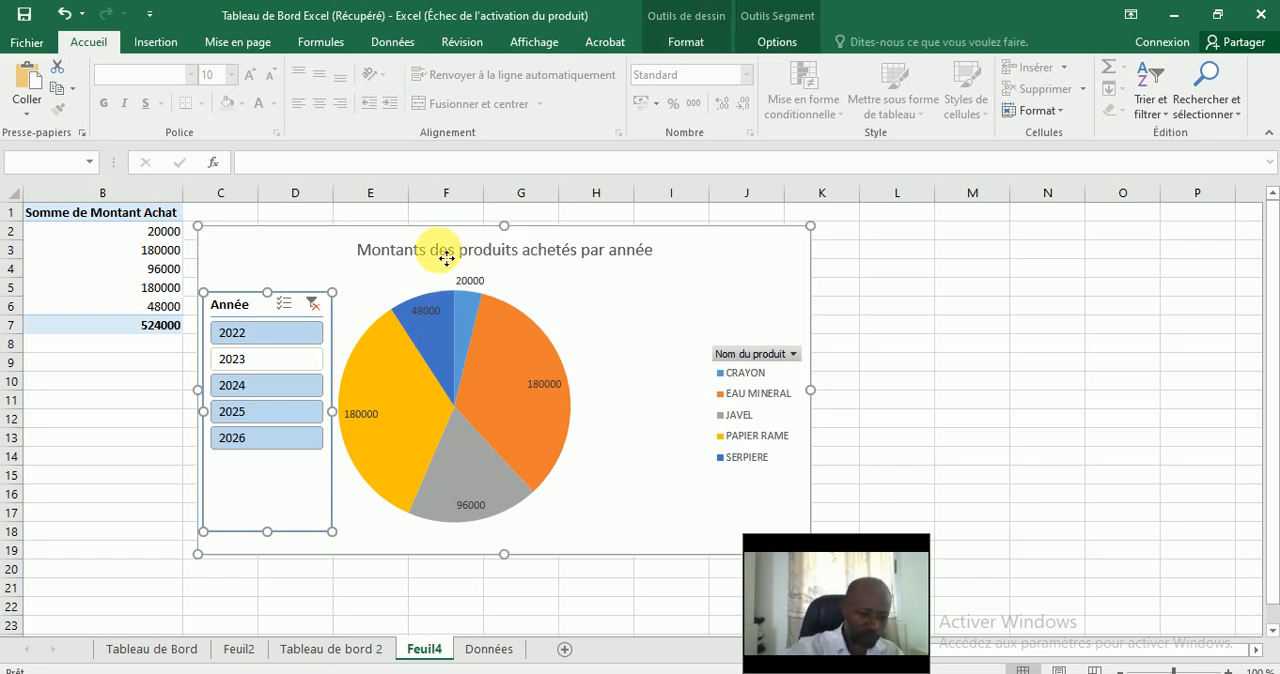
# Paste the pie chart and its slicer on Tableau de bord 2, beside the Nombre des achats chart and near its upper edge.
pyautogui.click(345, 650)
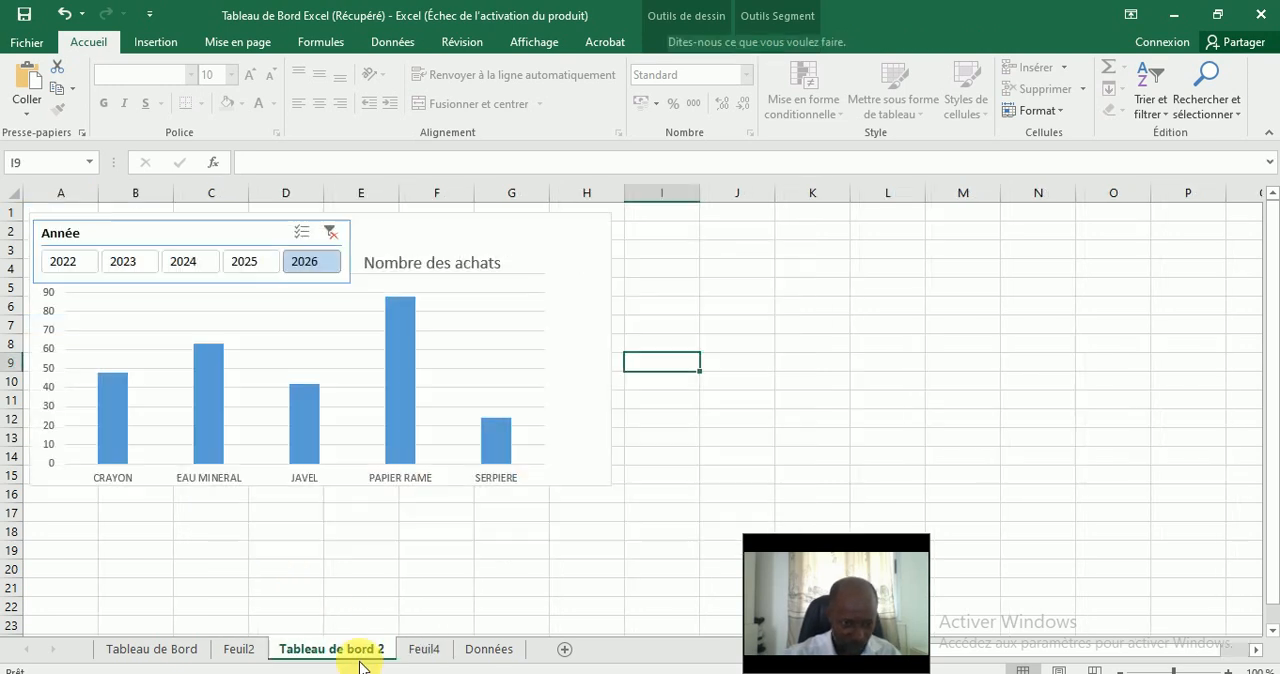
pyautogui.click(886, 268)
pyautogui.hotkey('ctrl', 'v')
pyautogui.moveTo(929, 269); pyautogui.dragTo(695, 224)
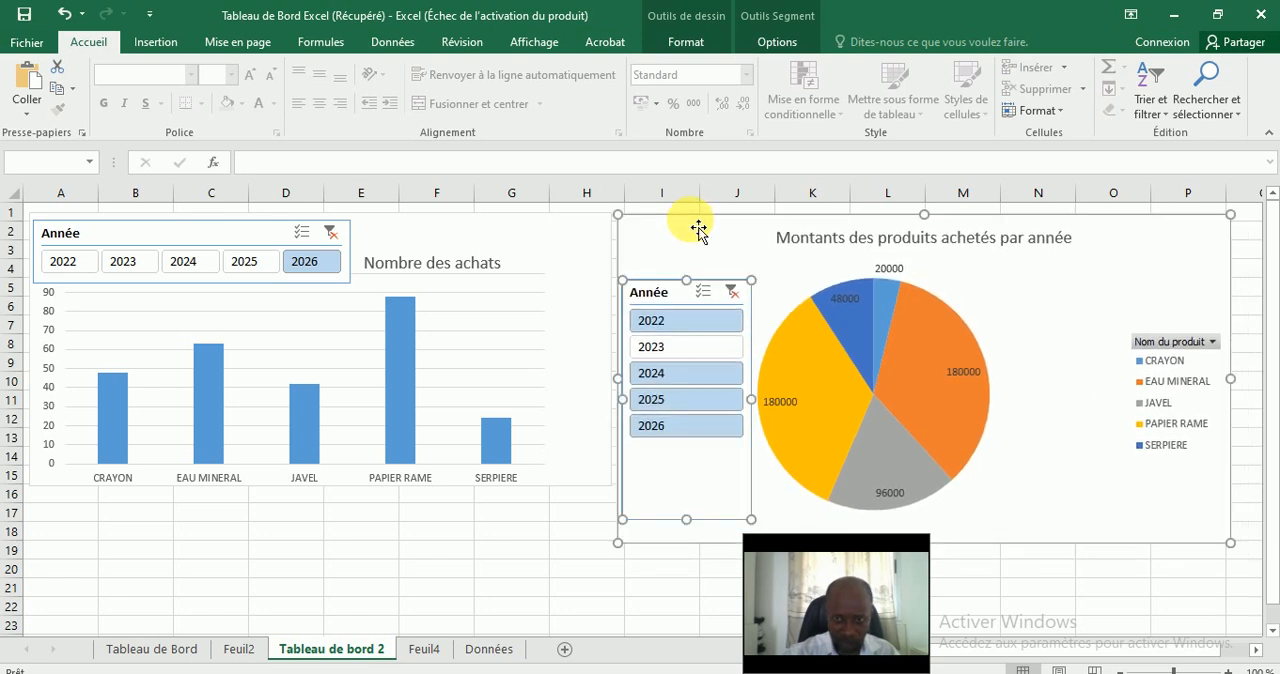
pyautogui.click(1035, 594)
pyautogui.click(355, 556)
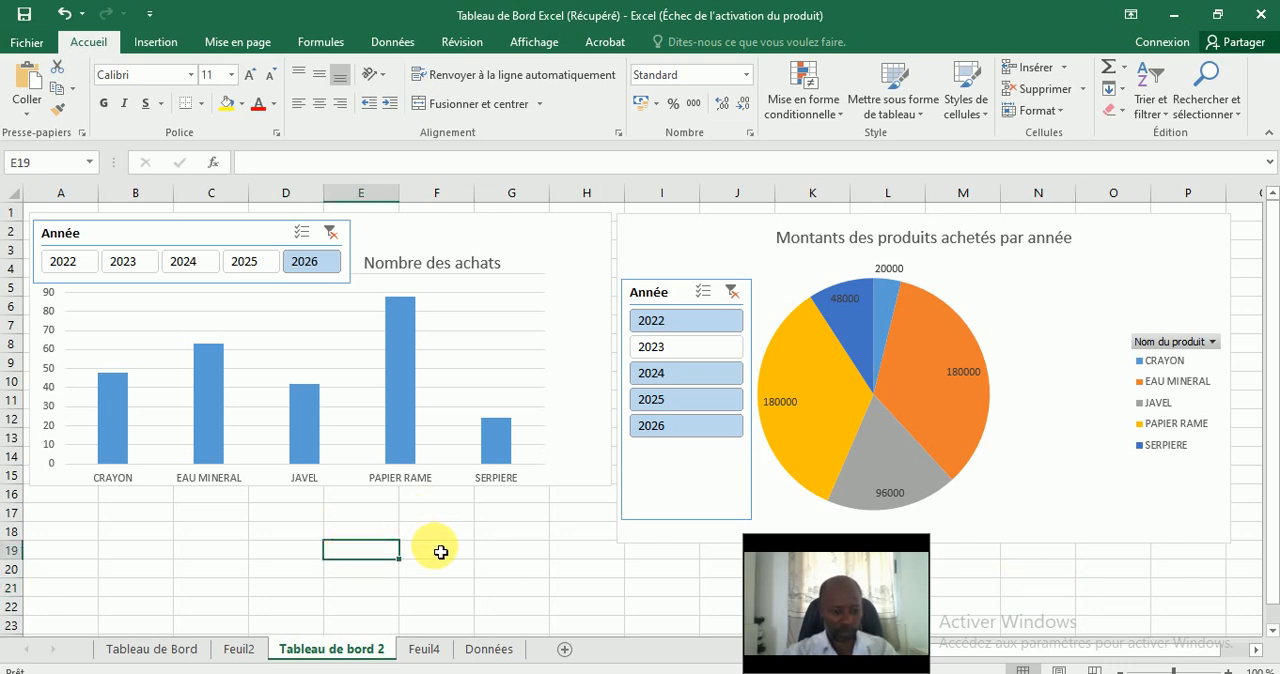
# Test the pie chart's Année slicer by filtering on the years 2022 to 2026 in turn and clearing the filter.
pyautogui.click(687, 321)
pyautogui.click(679, 356)
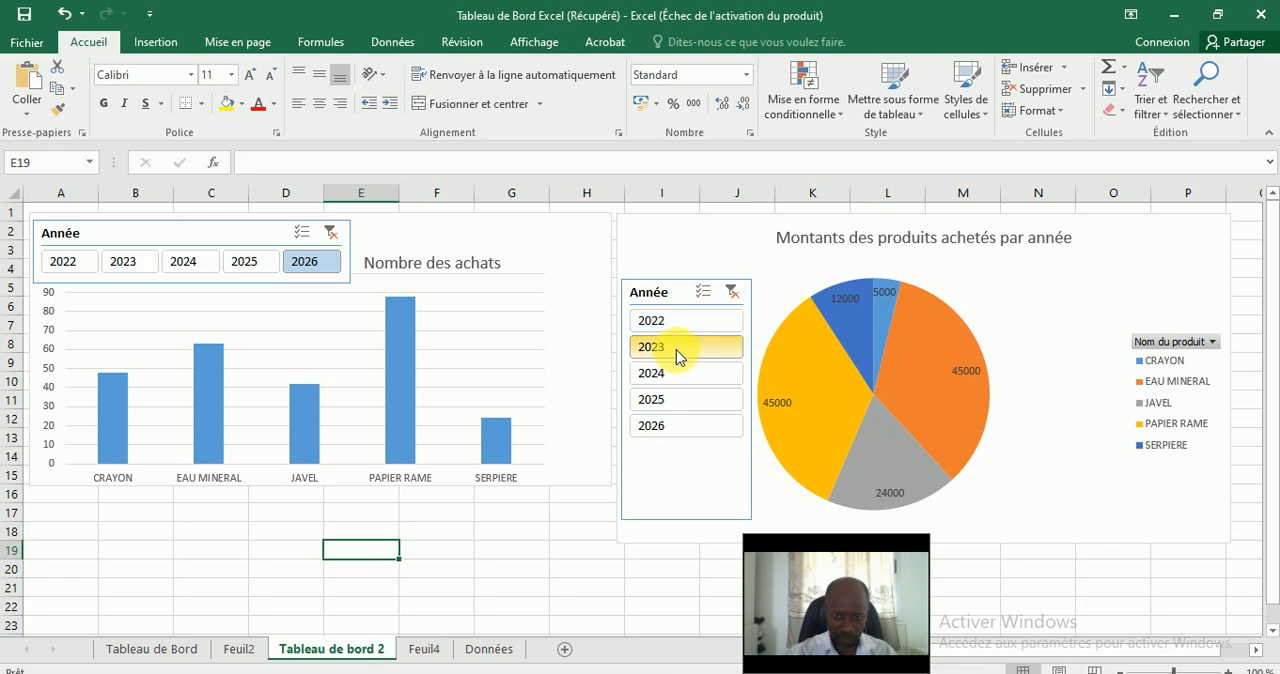
pyautogui.click(682, 377)
pyautogui.click(688, 400)
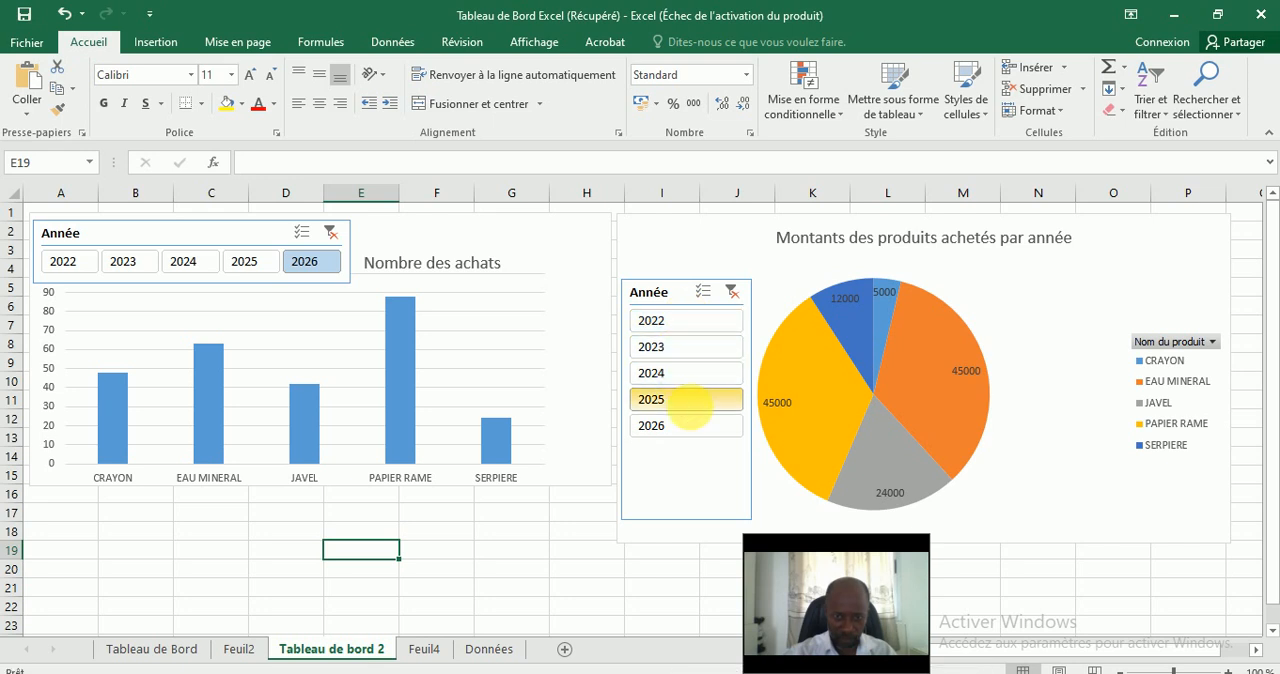
pyautogui.click(686, 424)
pyautogui.click(684, 405)
pyautogui.click(672, 320)
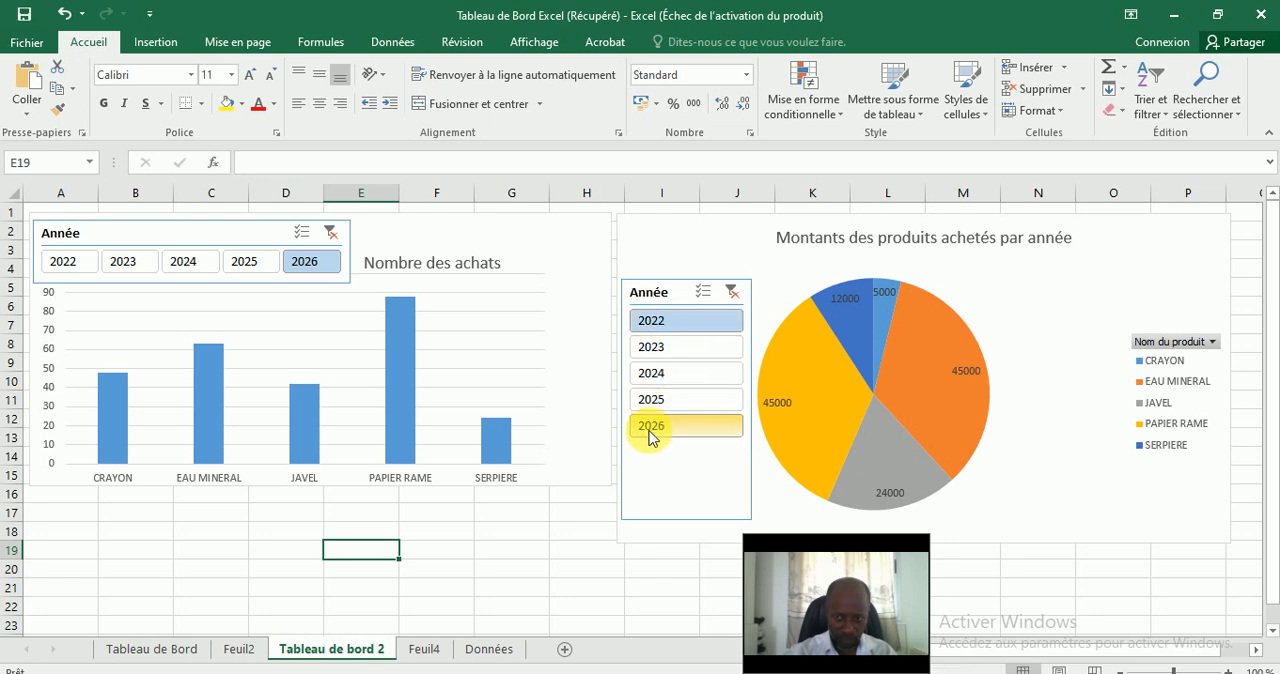
pyautogui.click(669, 378)
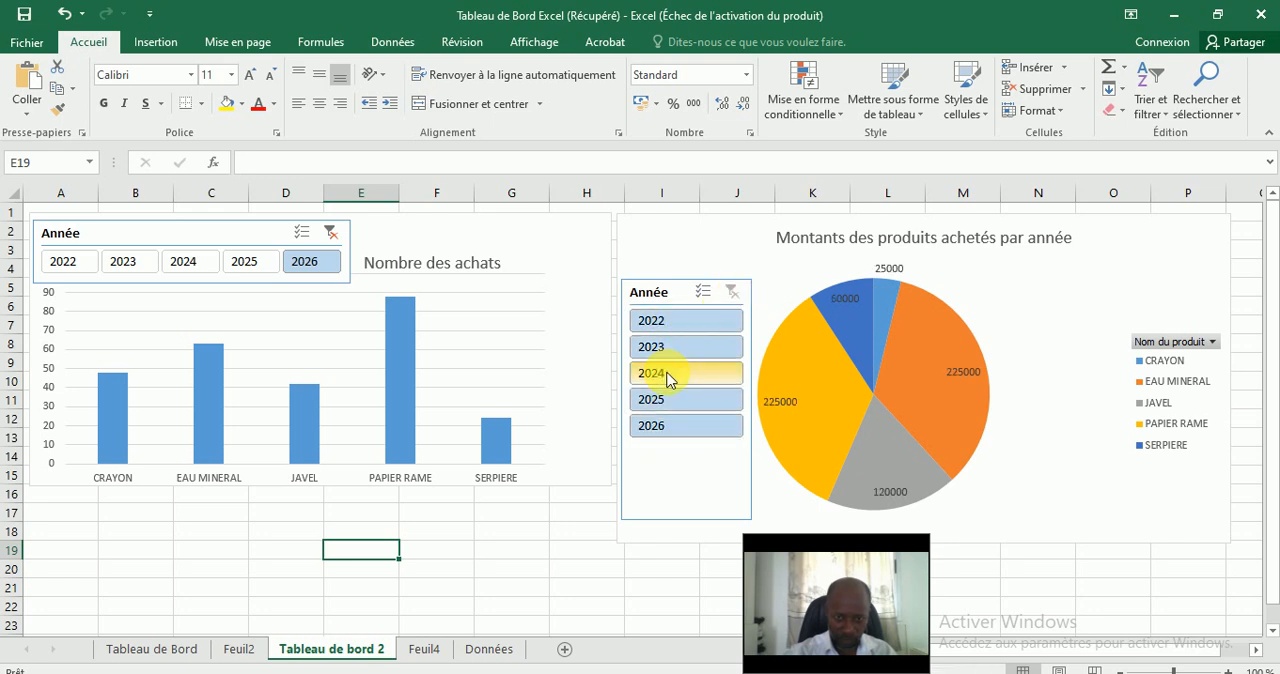
pyautogui.click(684, 321)
pyautogui.click(687, 350)
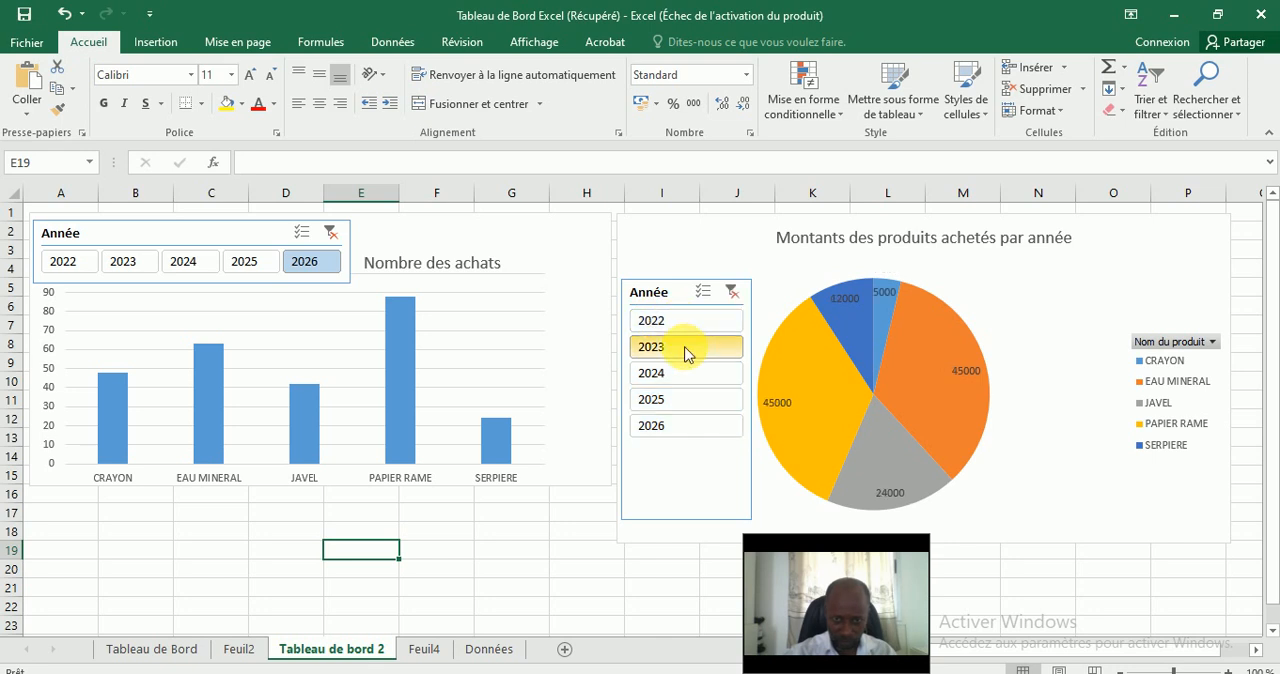
pyautogui.click(690, 374)
pyautogui.click(692, 348)
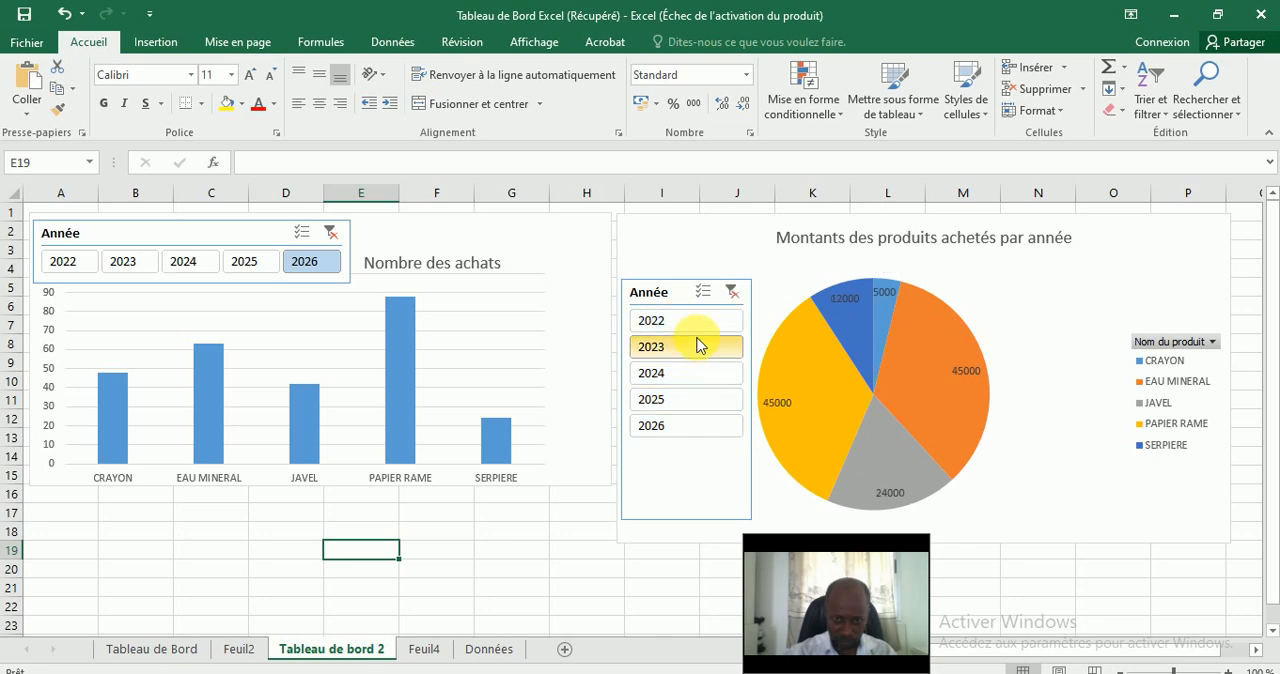
pyautogui.click(732, 291)
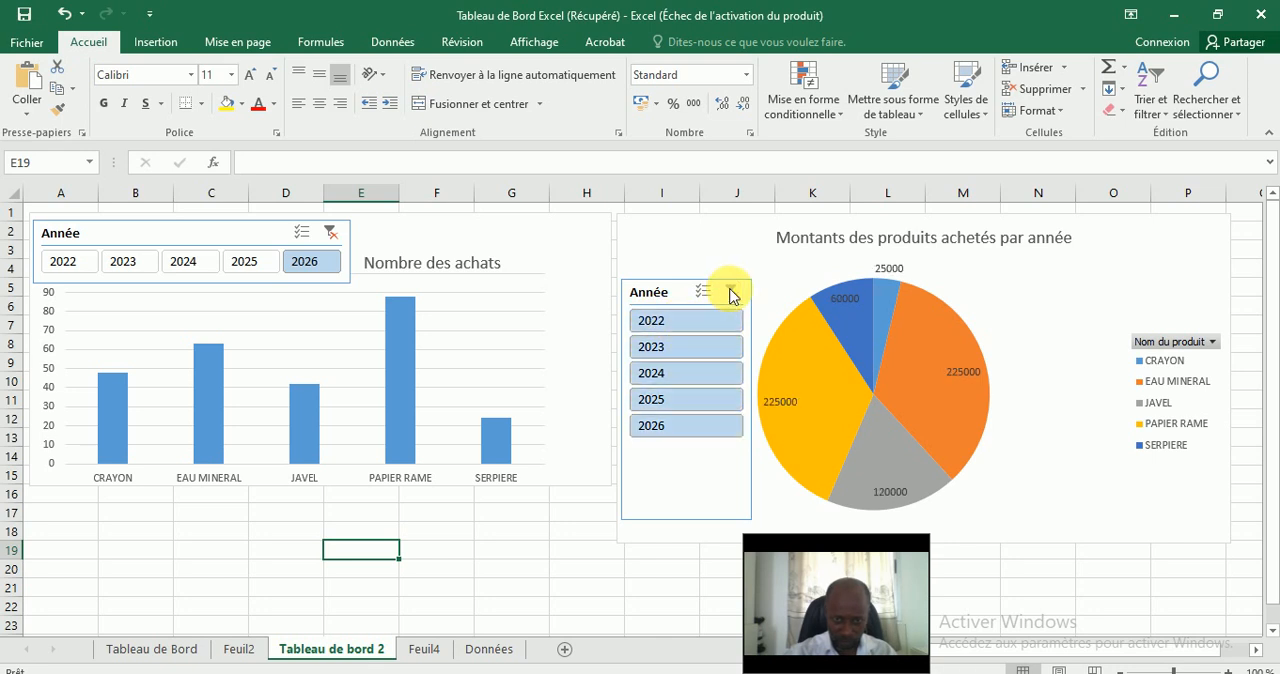
pyautogui.click(690, 408)
pyautogui.click(688, 420)
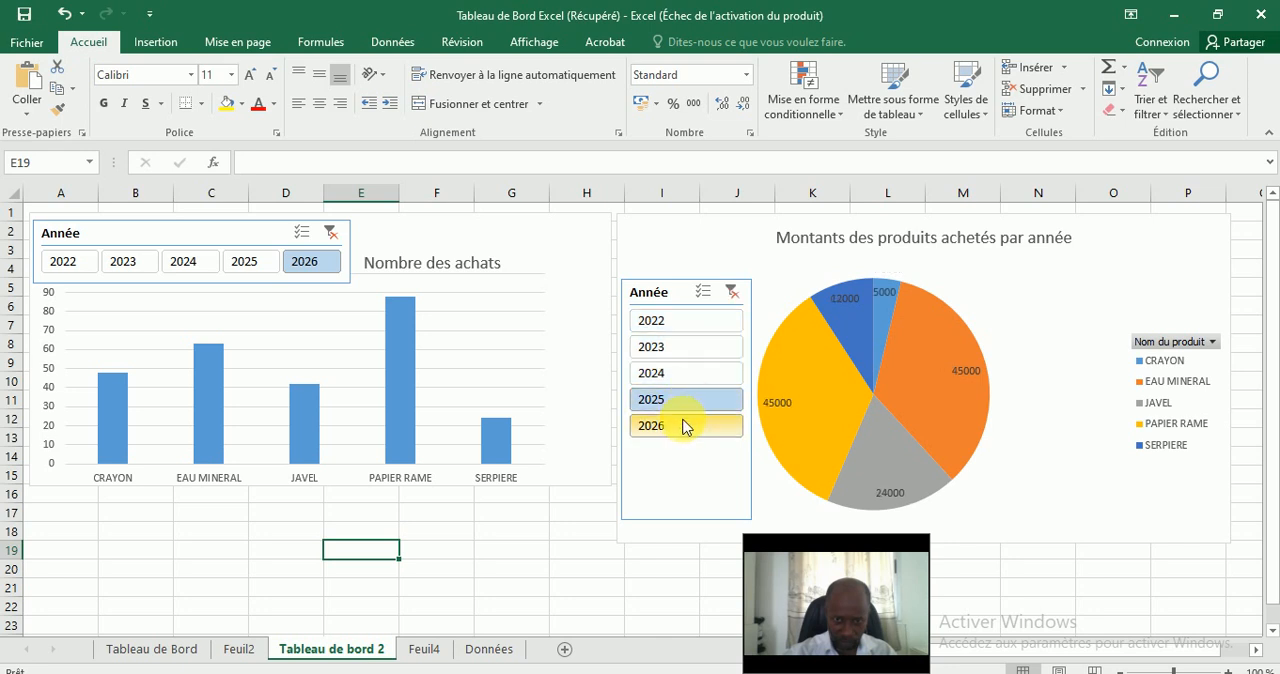
pyautogui.click(732, 291)
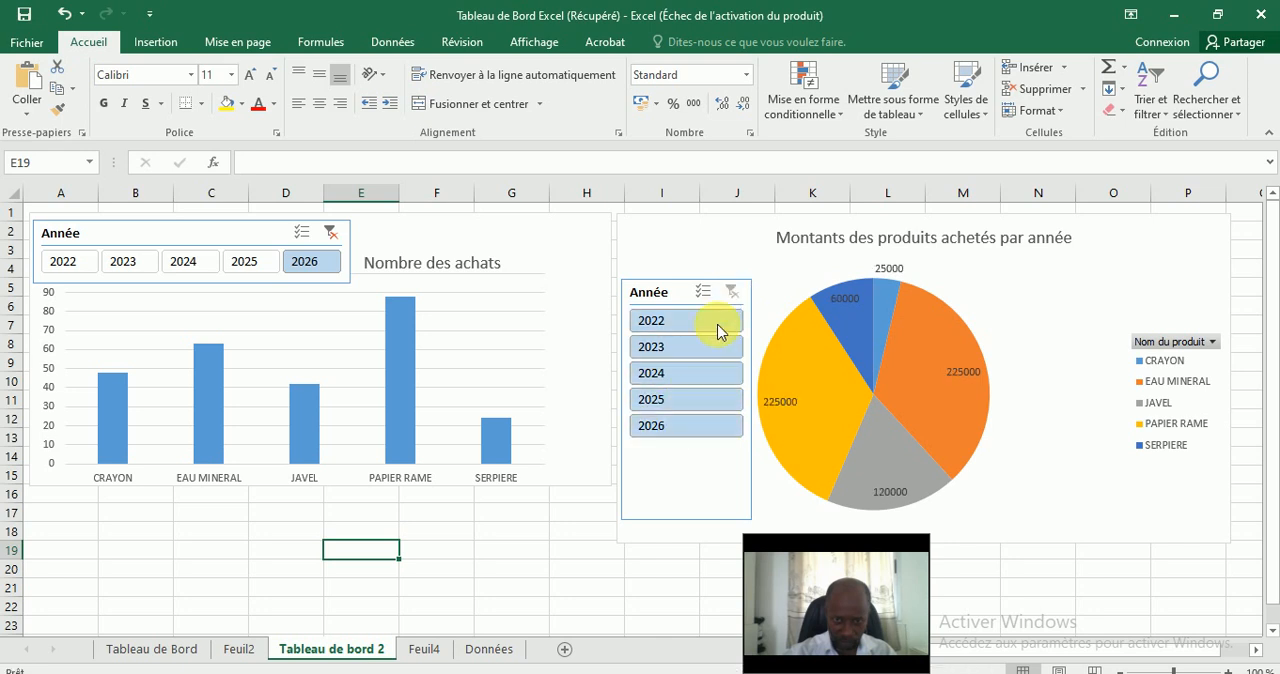
# Filter the pie chart to the year 2024 with its Année slicer.
pyautogui.click(694, 373)
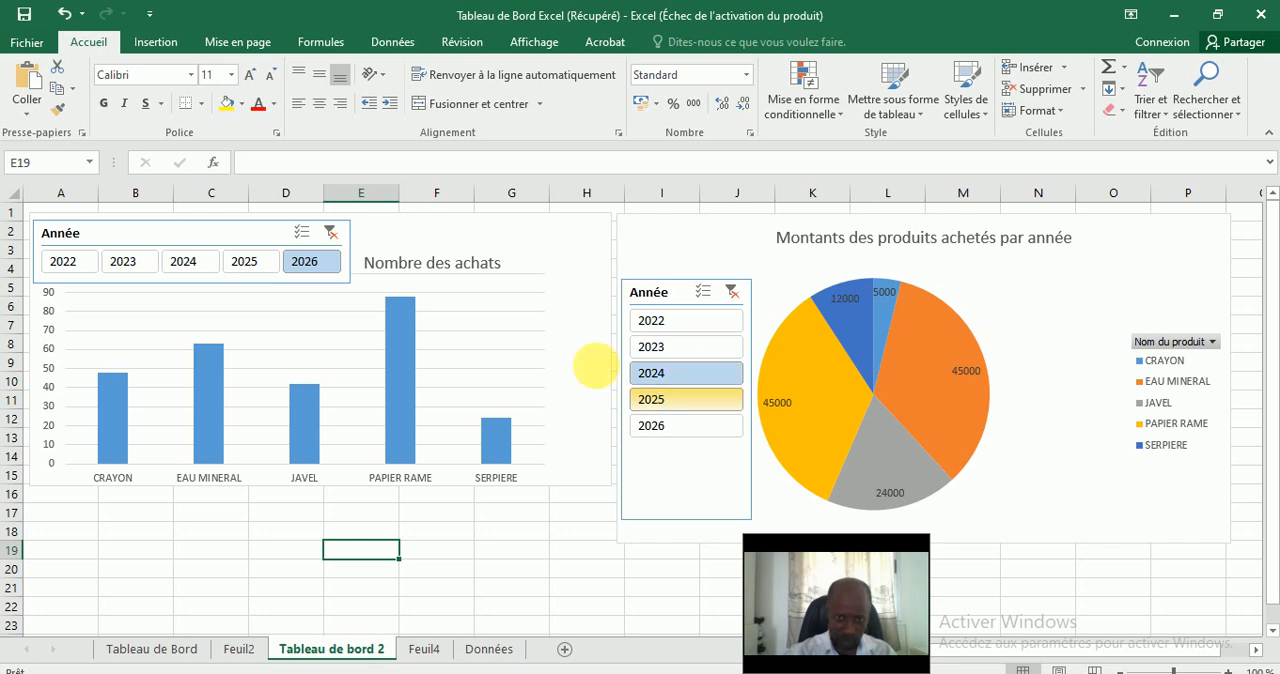
pyautogui.click(697, 253)
pyautogui.click(530, 508)
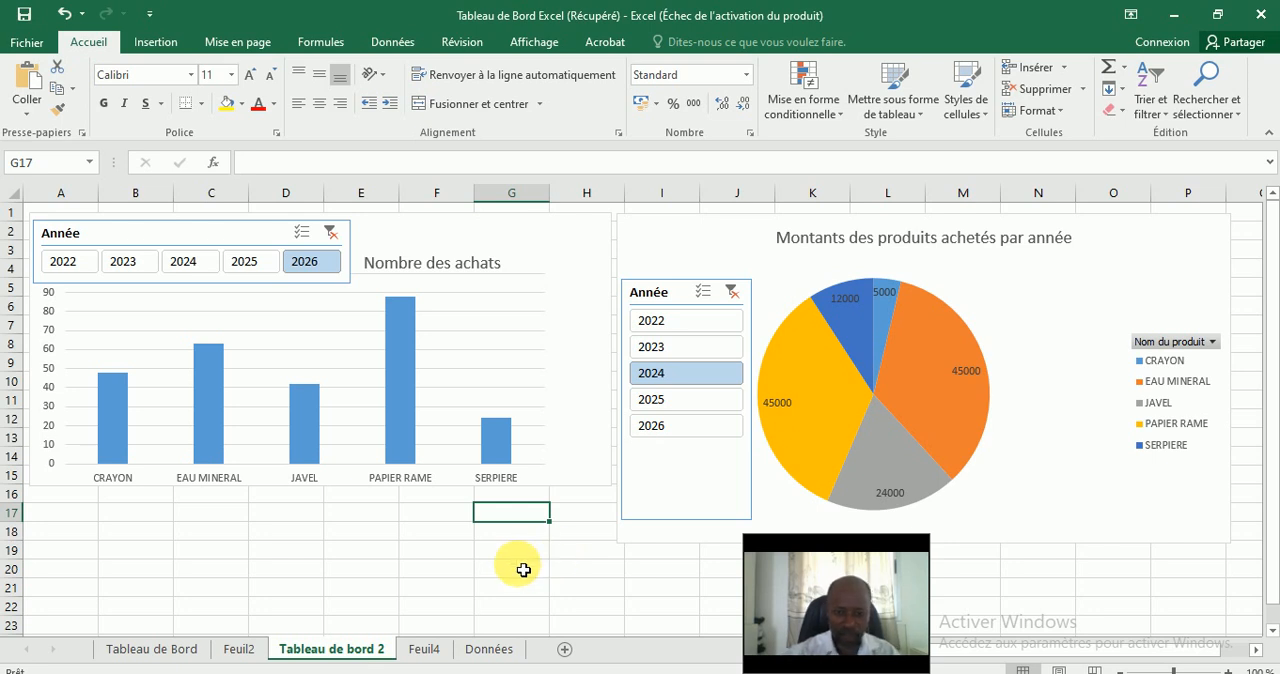
pyautogui.click(598, 588)
# Shorten the pie chart's Année slicer from below so it ends just under the 2026 button.
pyautogui.click(723, 500)
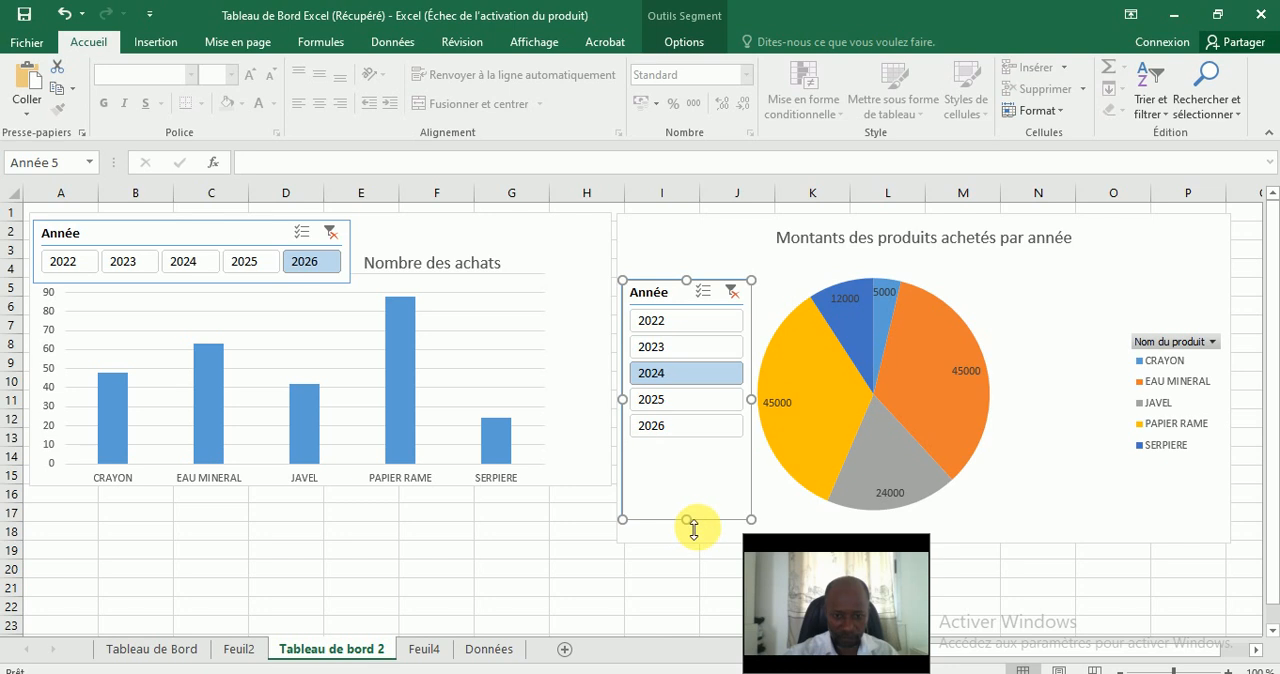
pyautogui.moveTo(686, 519); pyautogui.dragTo(687, 459)
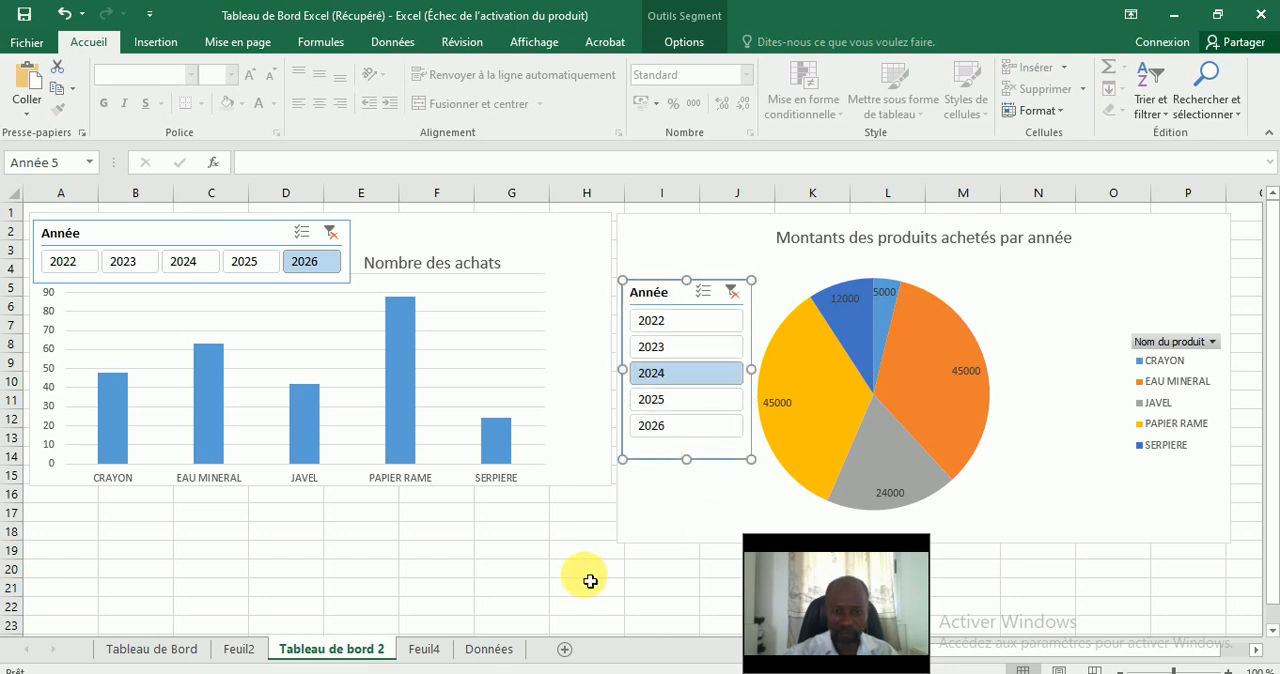
pyautogui.click(540, 579)
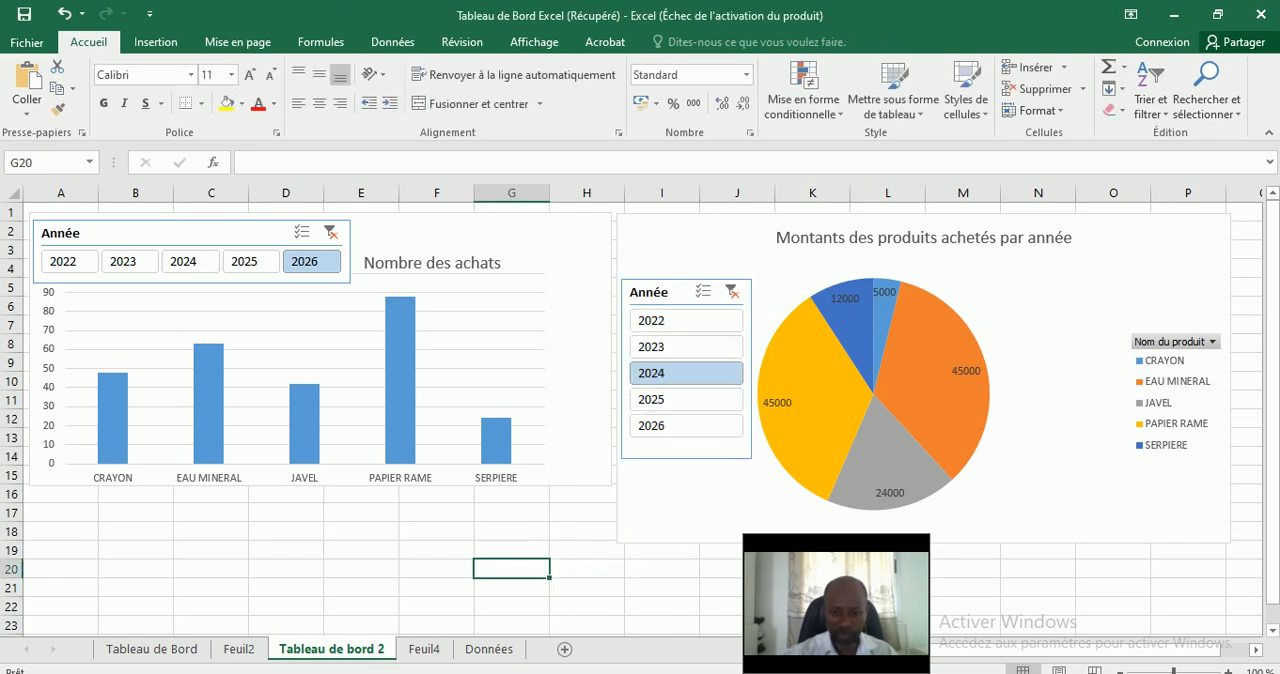